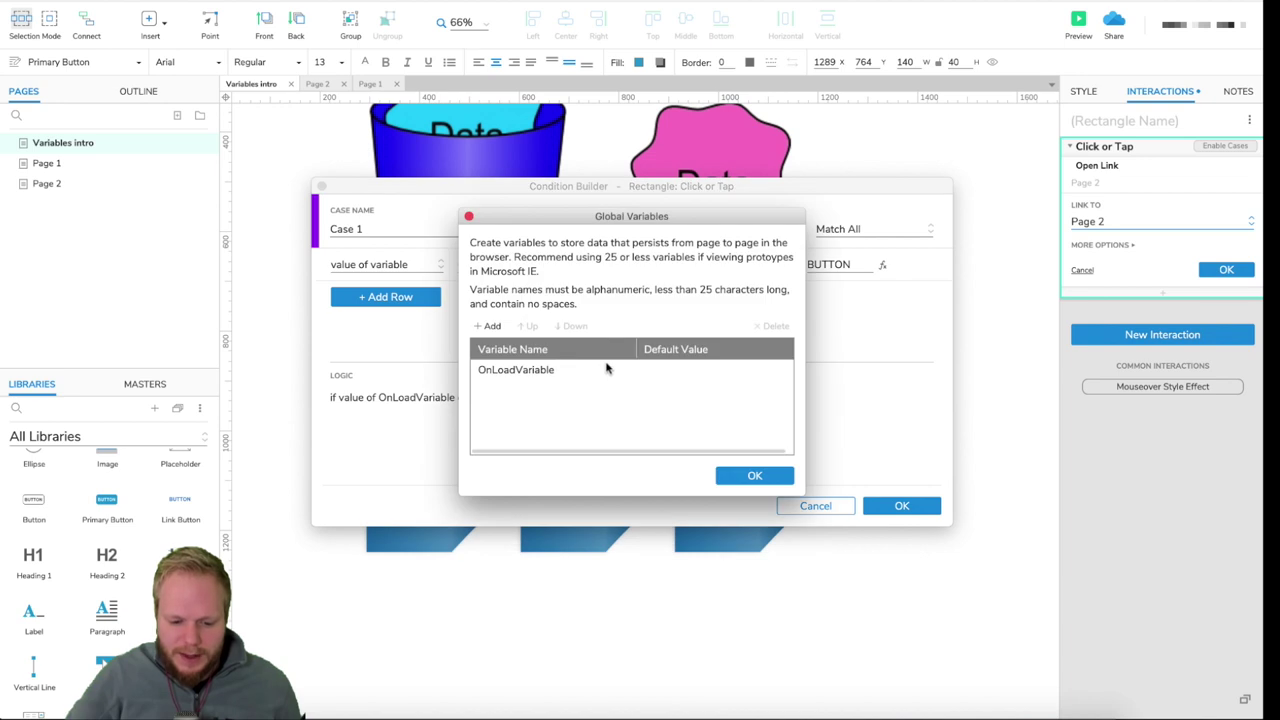
- Add a new global variable named Container1
click(488, 326)
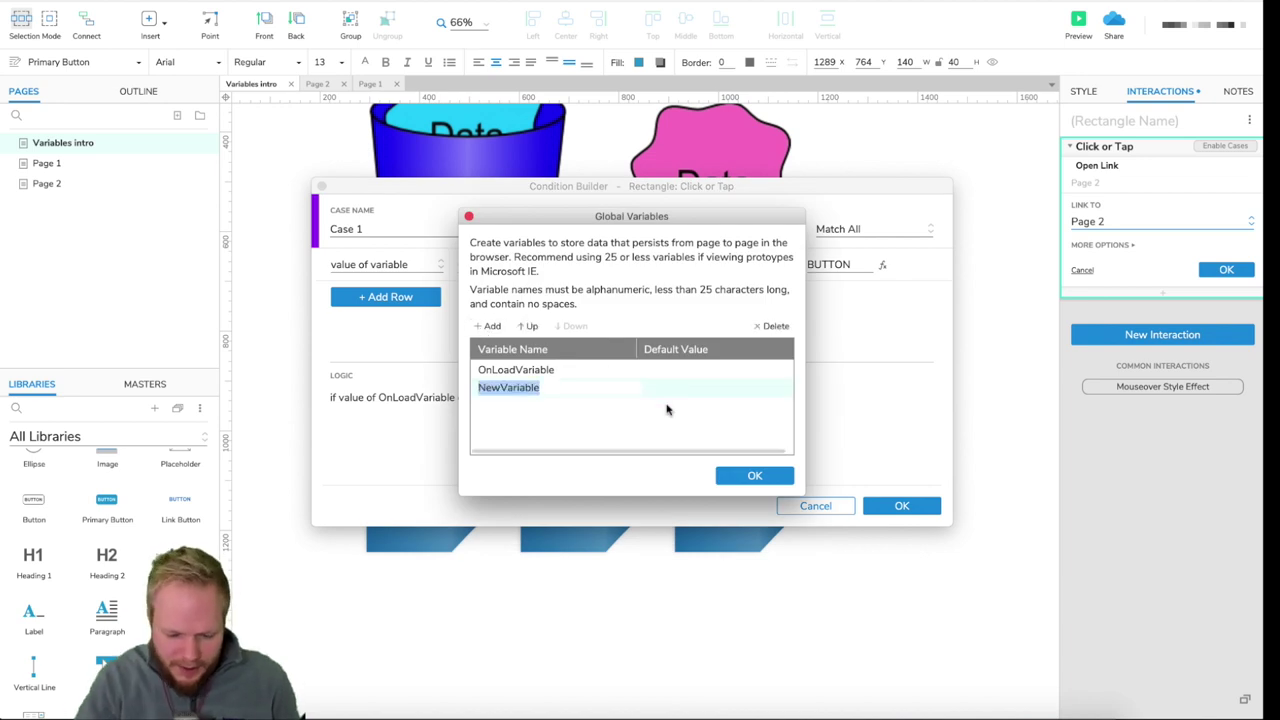
text(Container1)
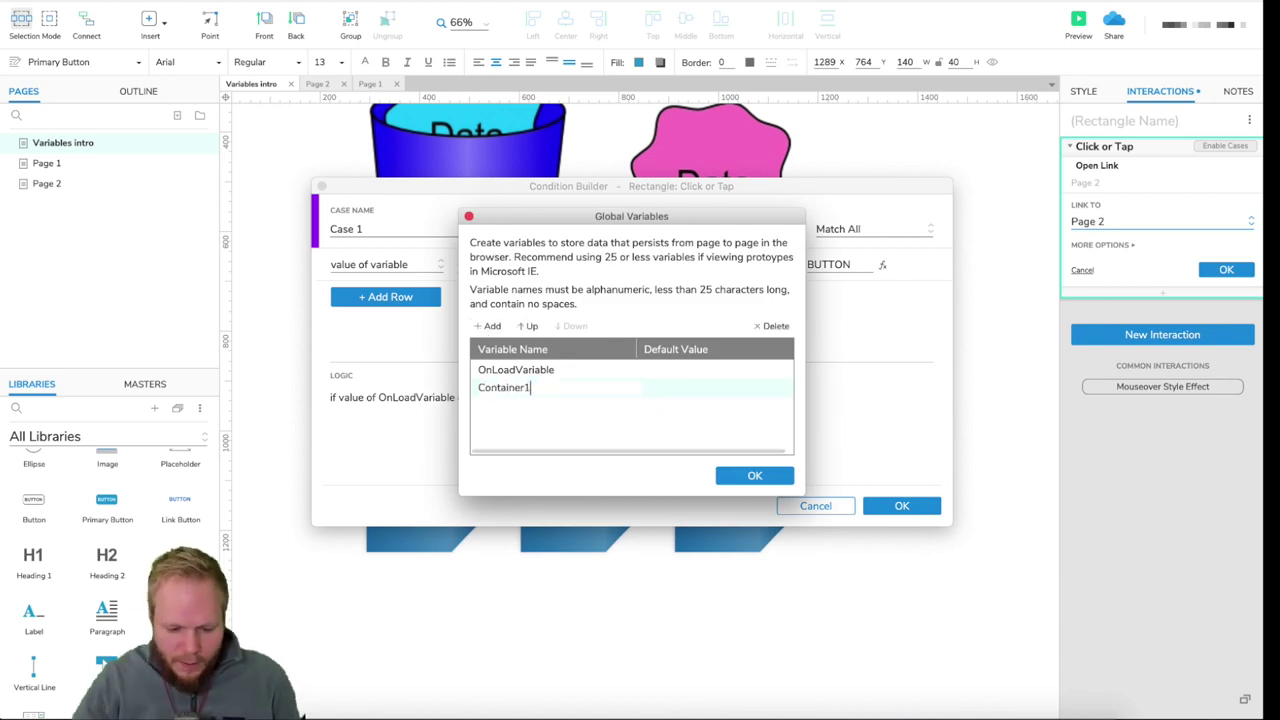
click(680, 390)
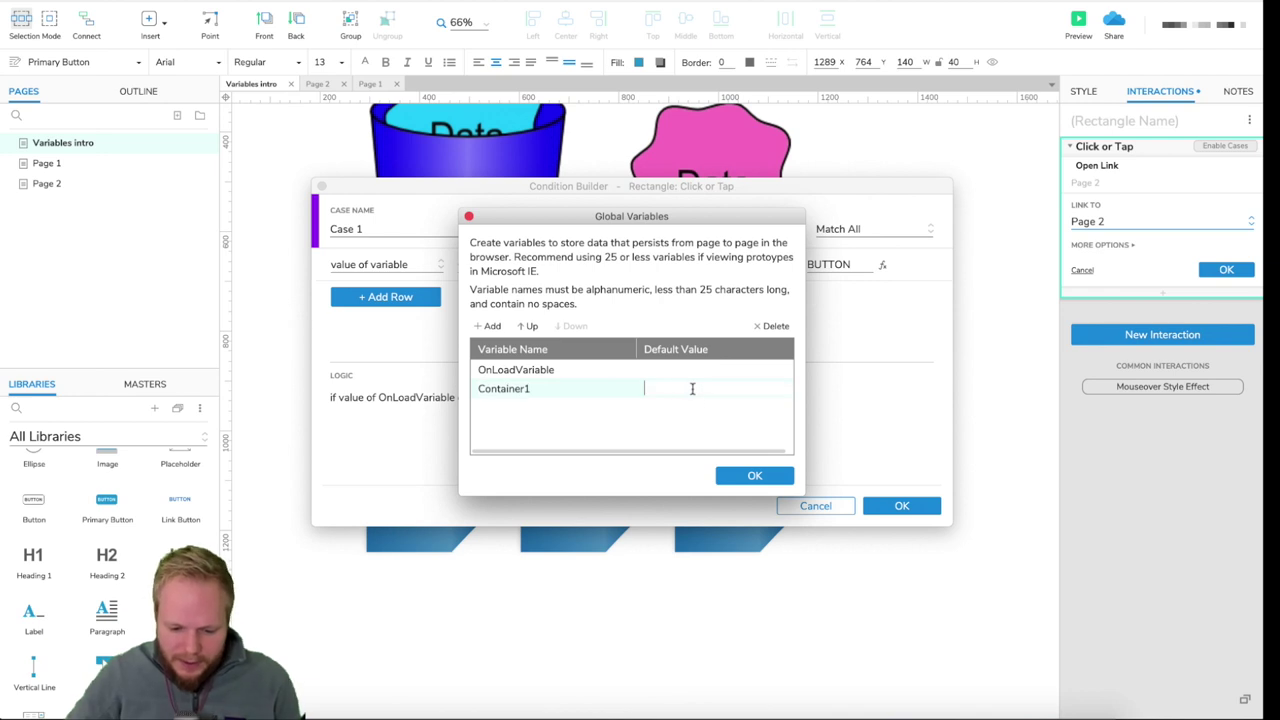
click(752, 475)
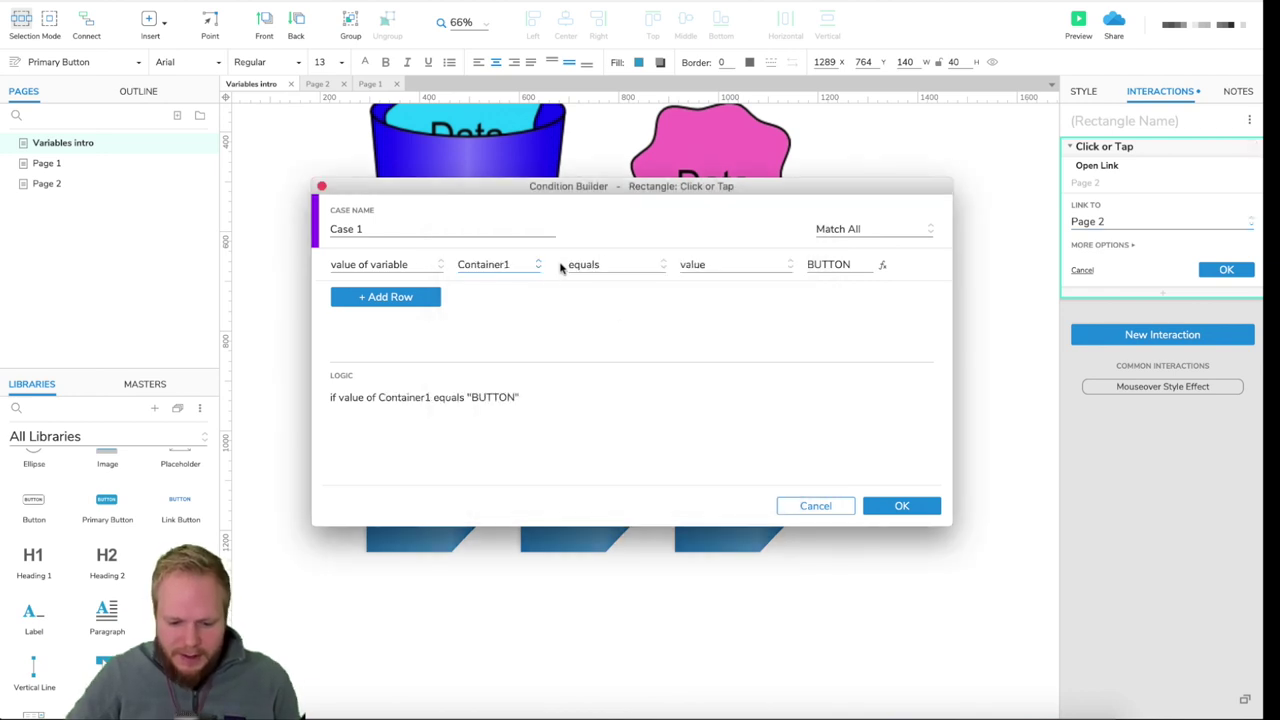
- Make Case 1's condition require Container1's value to equal "true"
click(794, 260)
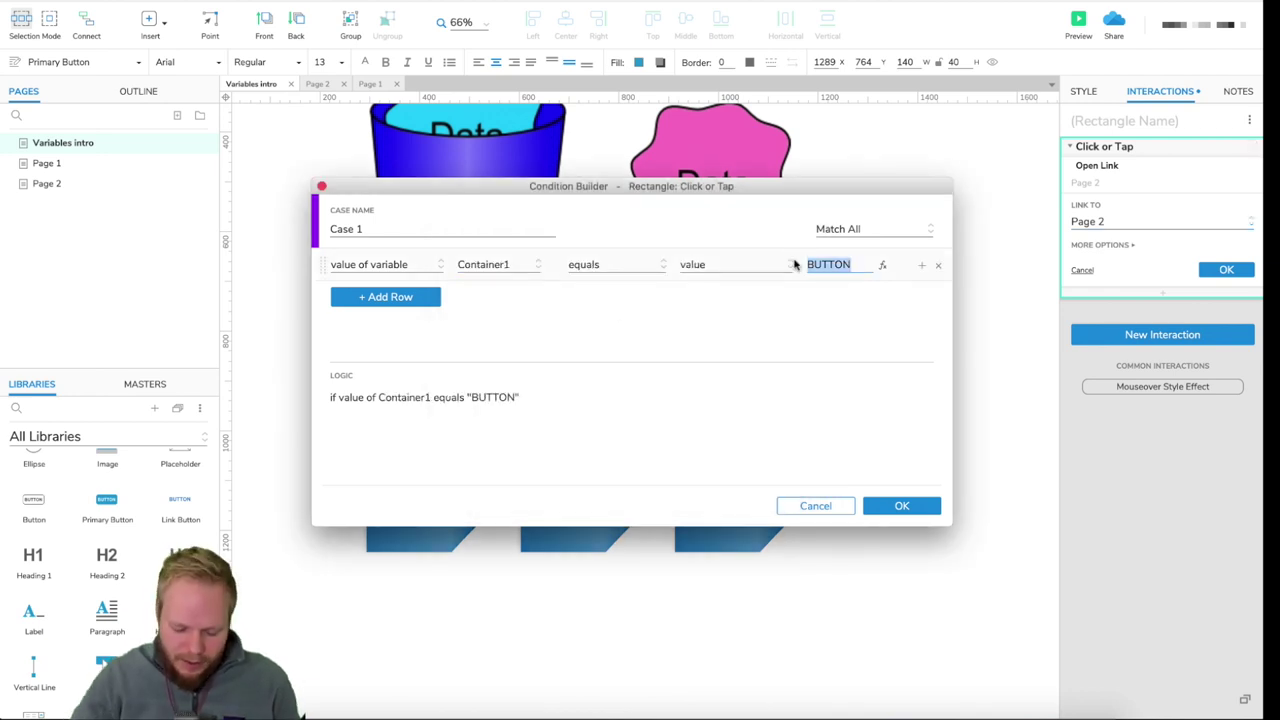
text(true)
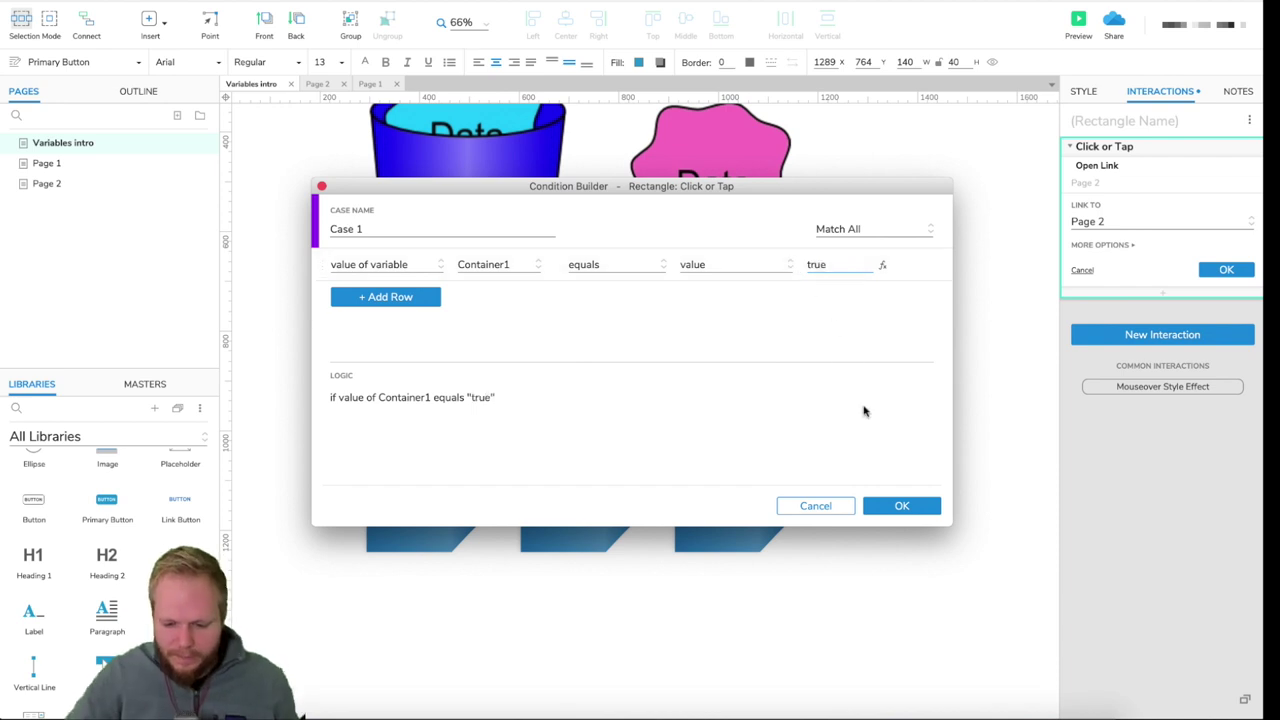
click(903, 505)
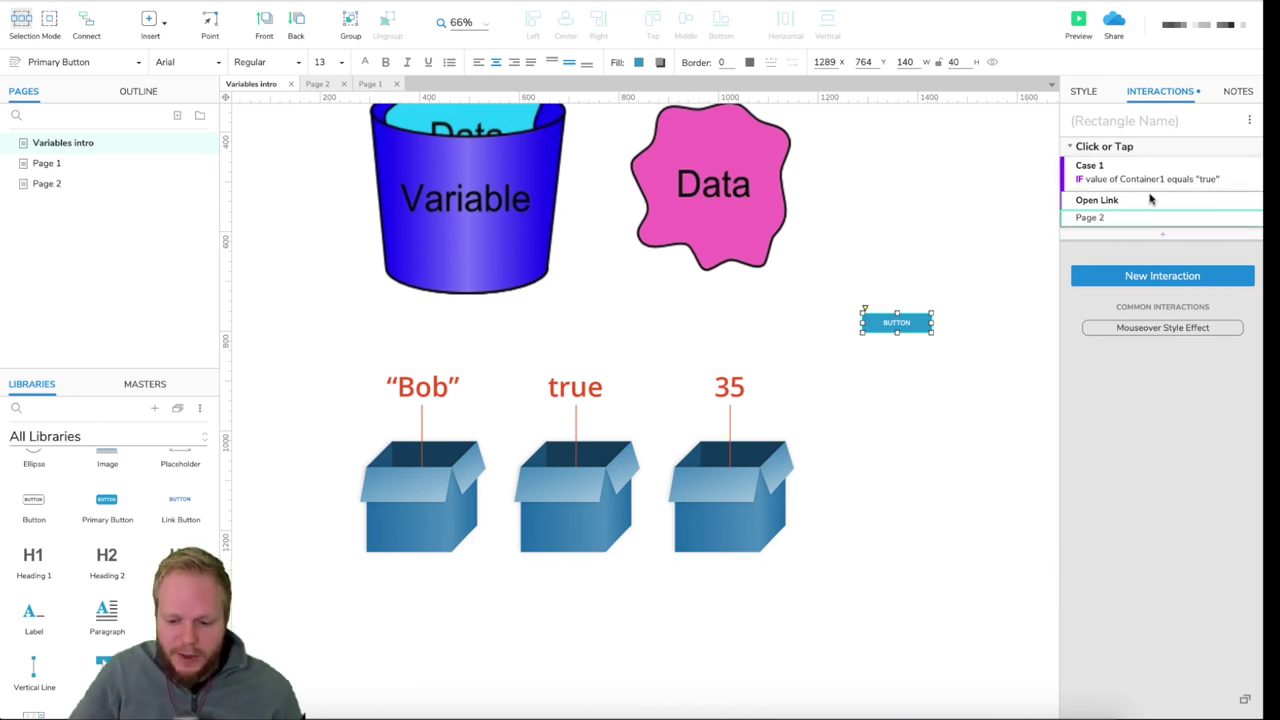
- After the Page 2 link, add a Set Variable Value action setting Container1 to false
click(1210, 180)
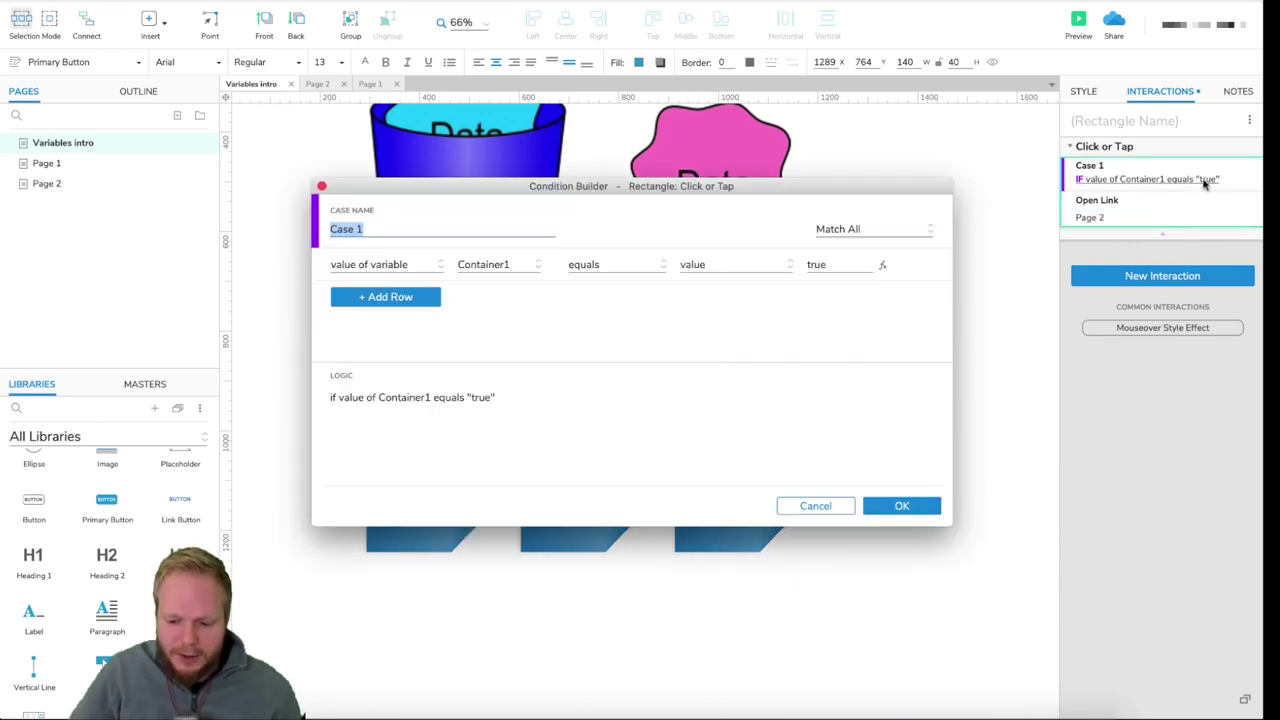
click(899, 510)
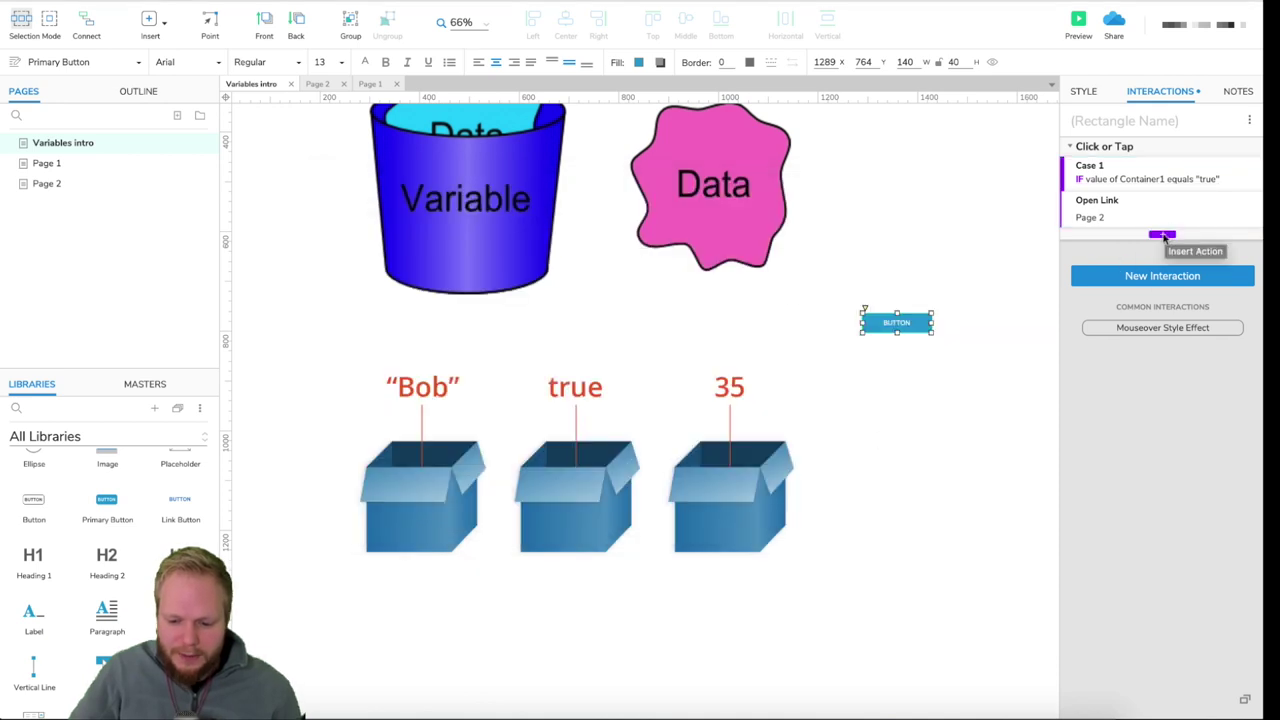
click(1162, 234)
scroll(1126, 637, down, 2)
scroll(1126, 637, down, 5)
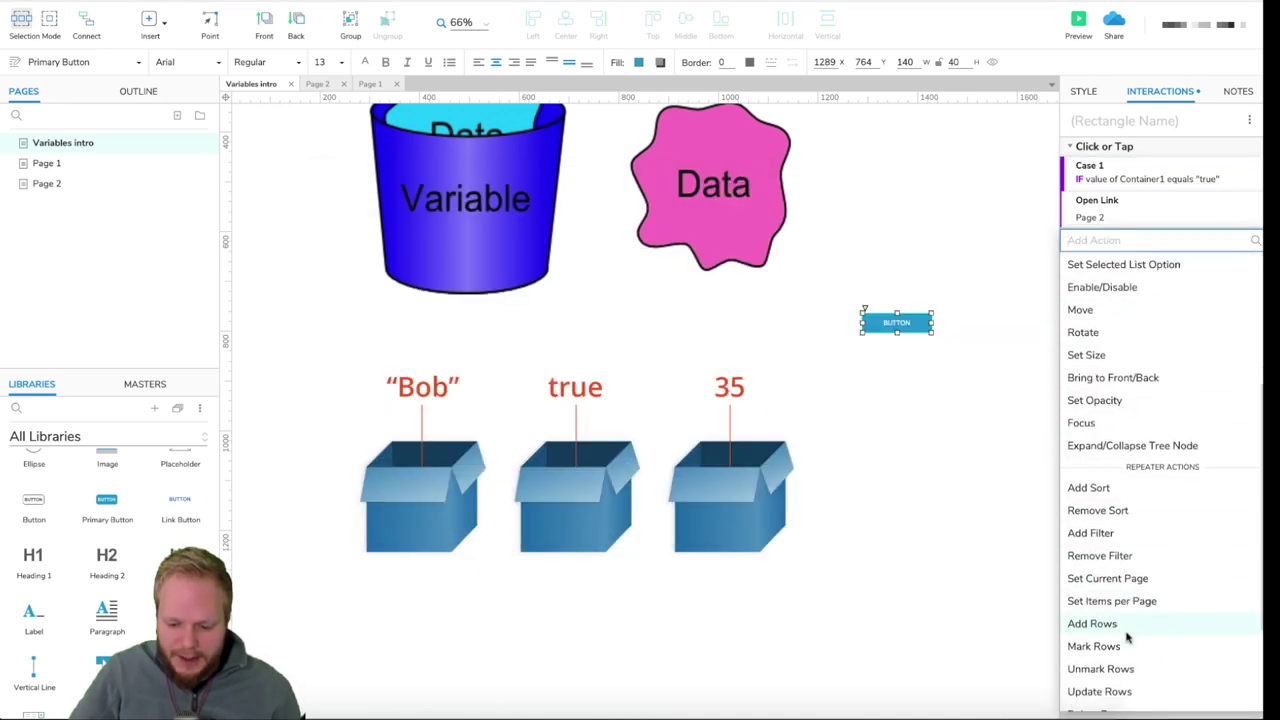
click(1128, 632)
click(1104, 316)
text(false)
click(1224, 399)
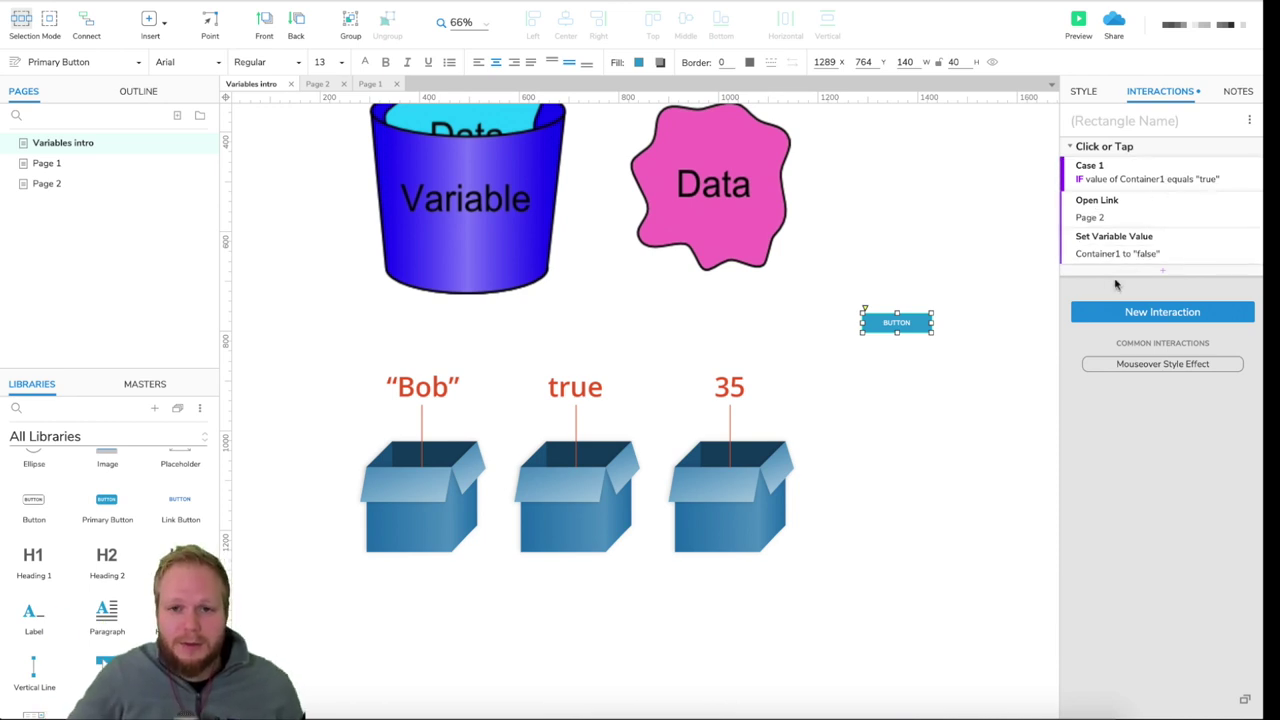
- Marquee-select the BUTTON widget on the Variables intro canvas and delete it
click(933, 600)
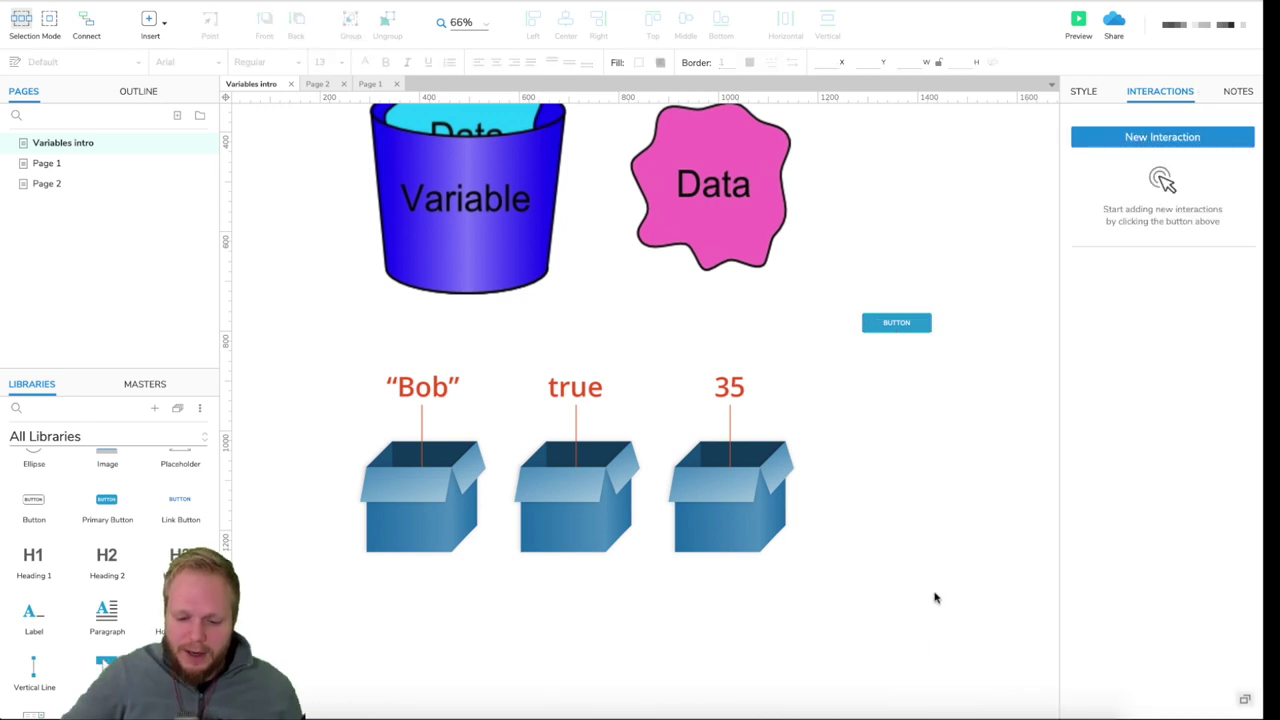
drag(980, 234, 834, 417)
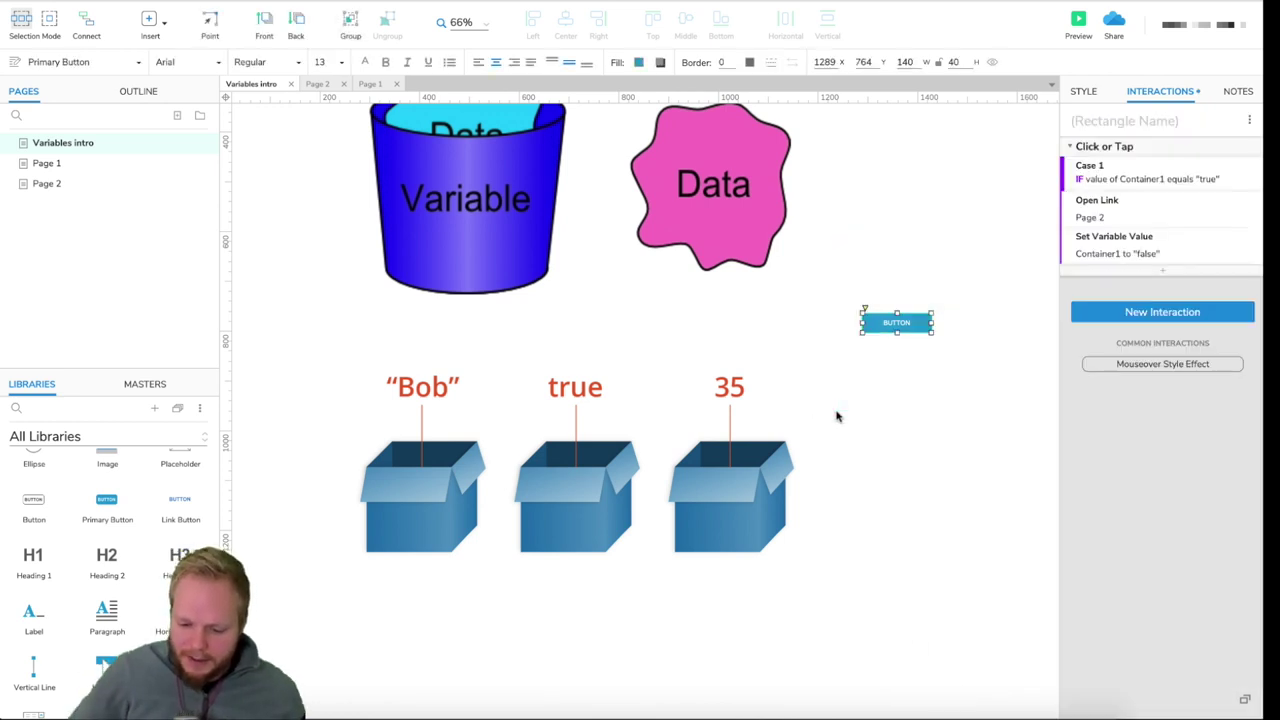
key(Delete)
drag(871, 344, 899, 354)
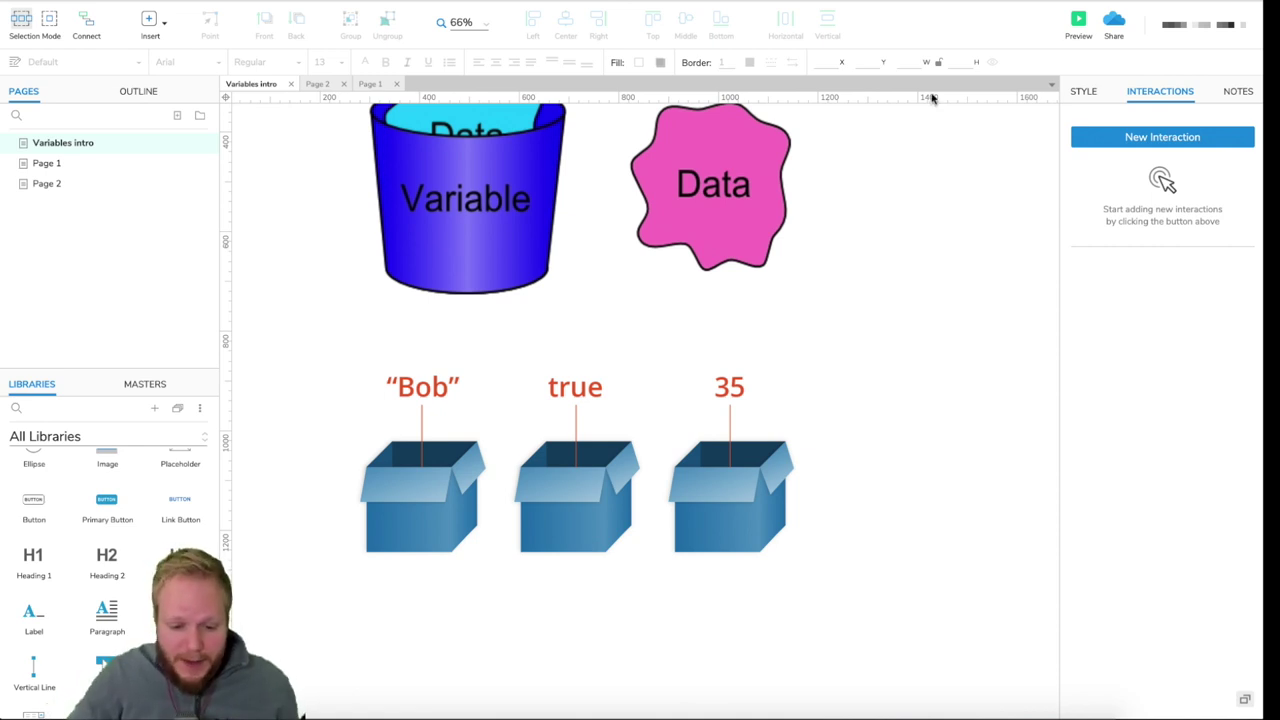
scroll(893, 295, up, 1)
scroll(893, 295, up, 10)
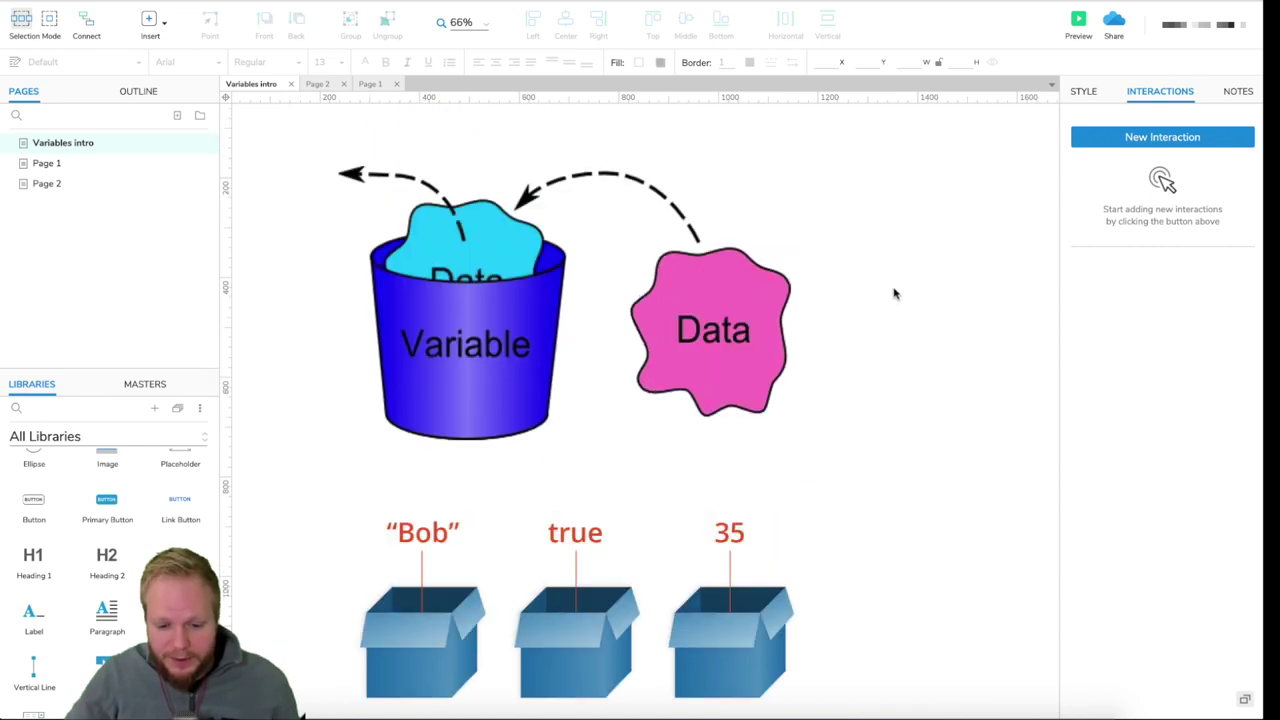
scroll(900, 283, down, 12)
scroll(940, 408, down, 15)
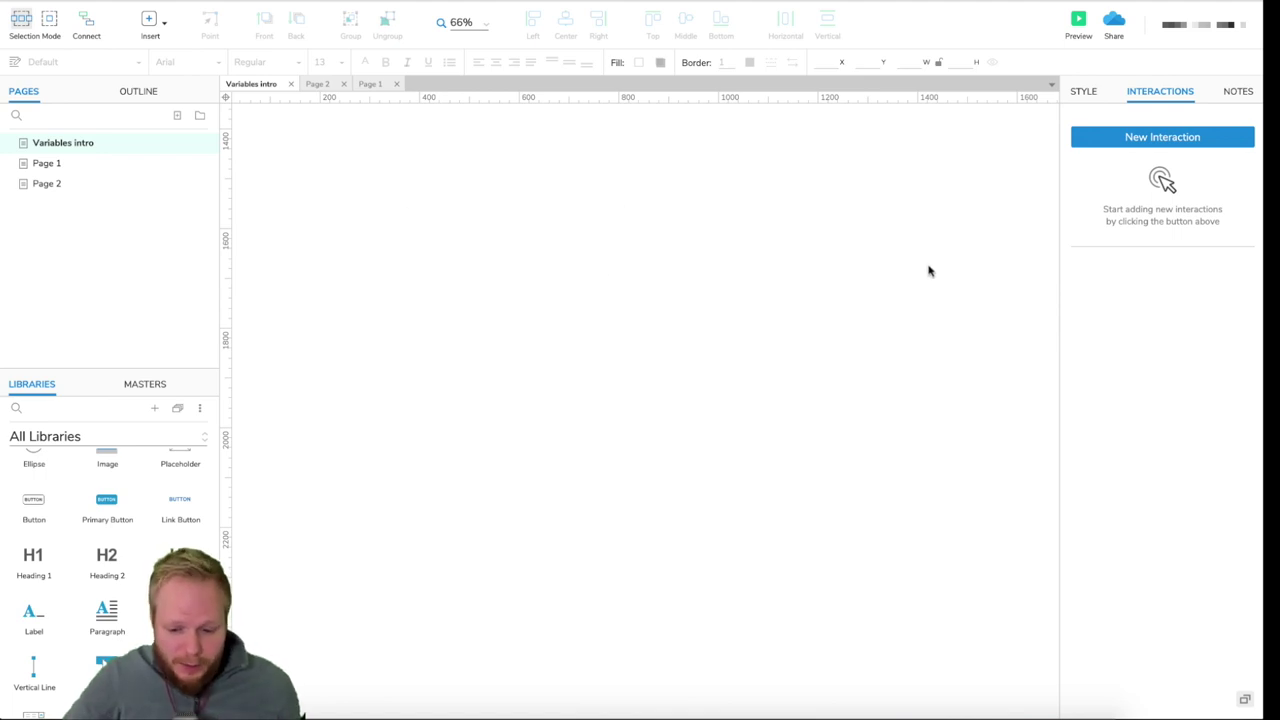
- In an enlarged Global Variables window, add an Email variable
click(230, 0)
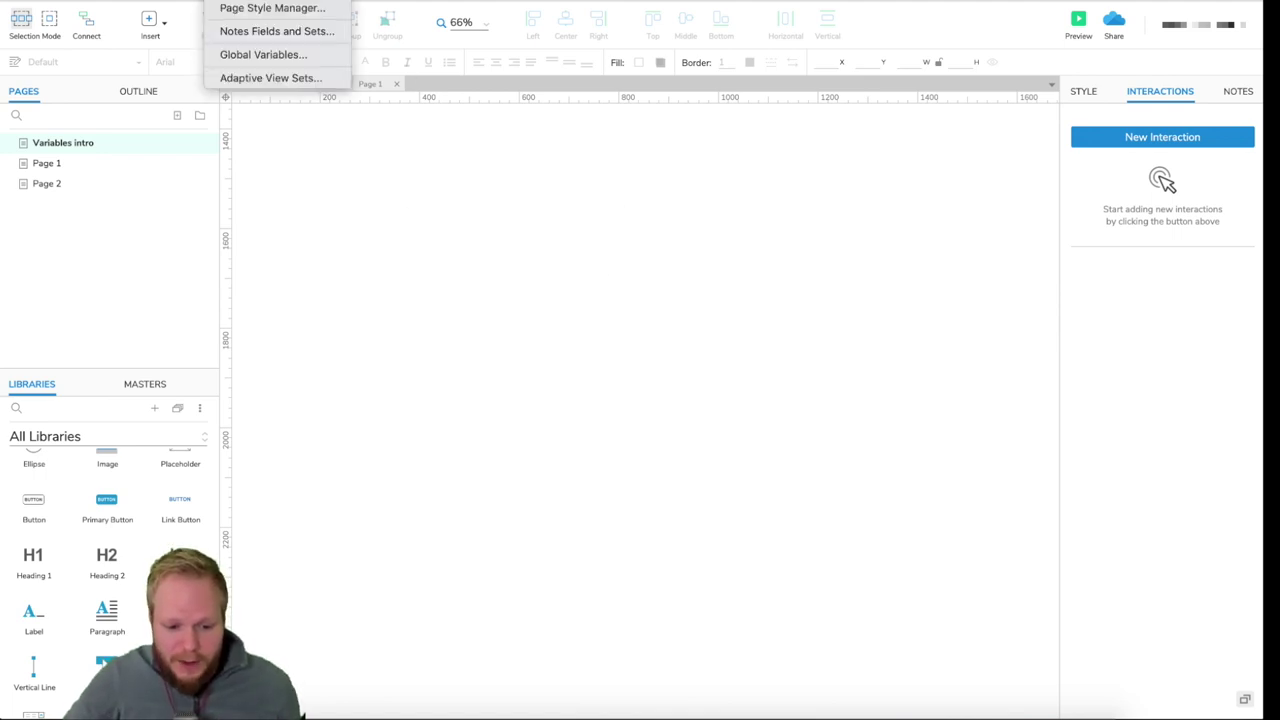
click(261, 55)
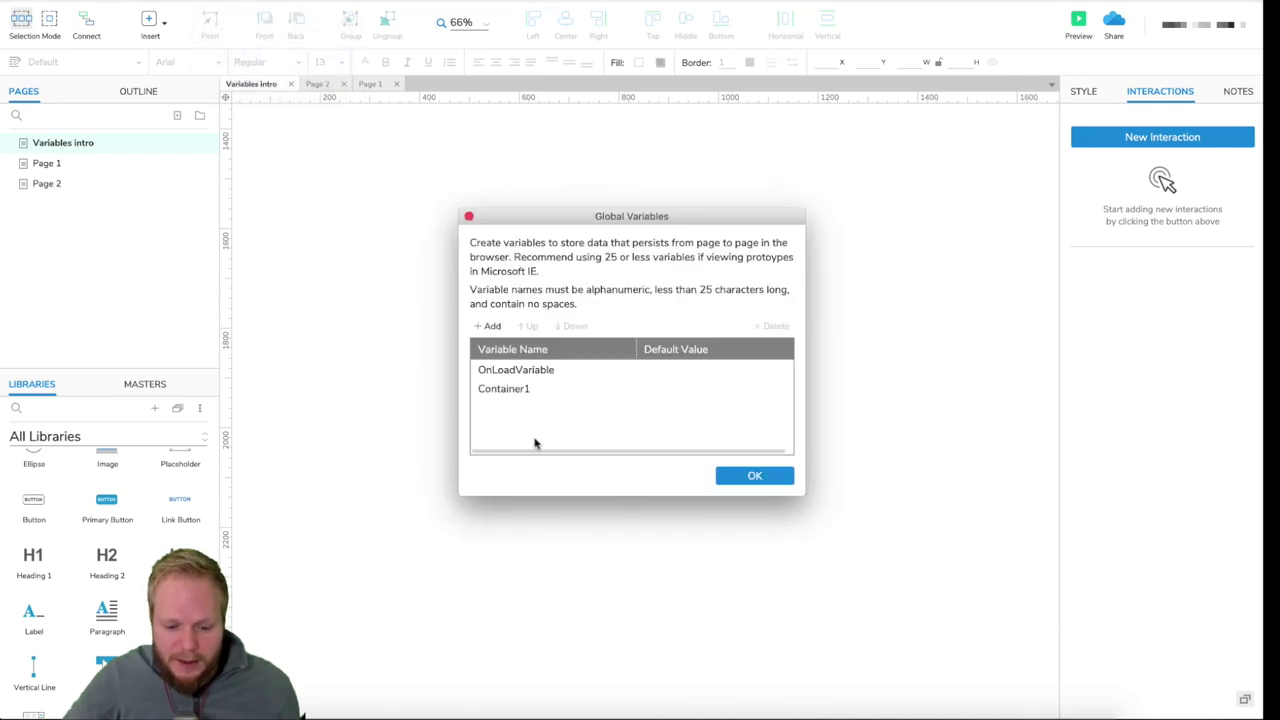
drag(800, 495, 1003, 690)
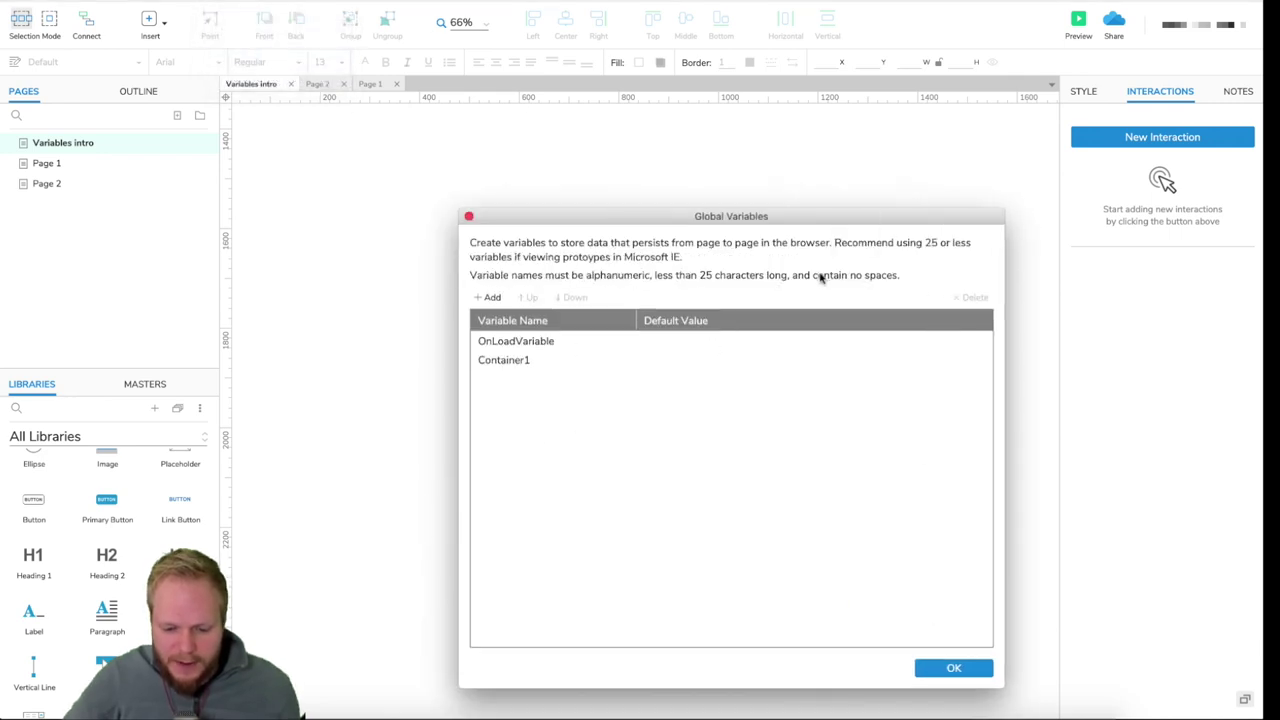
drag(793, 221, 757, 147)
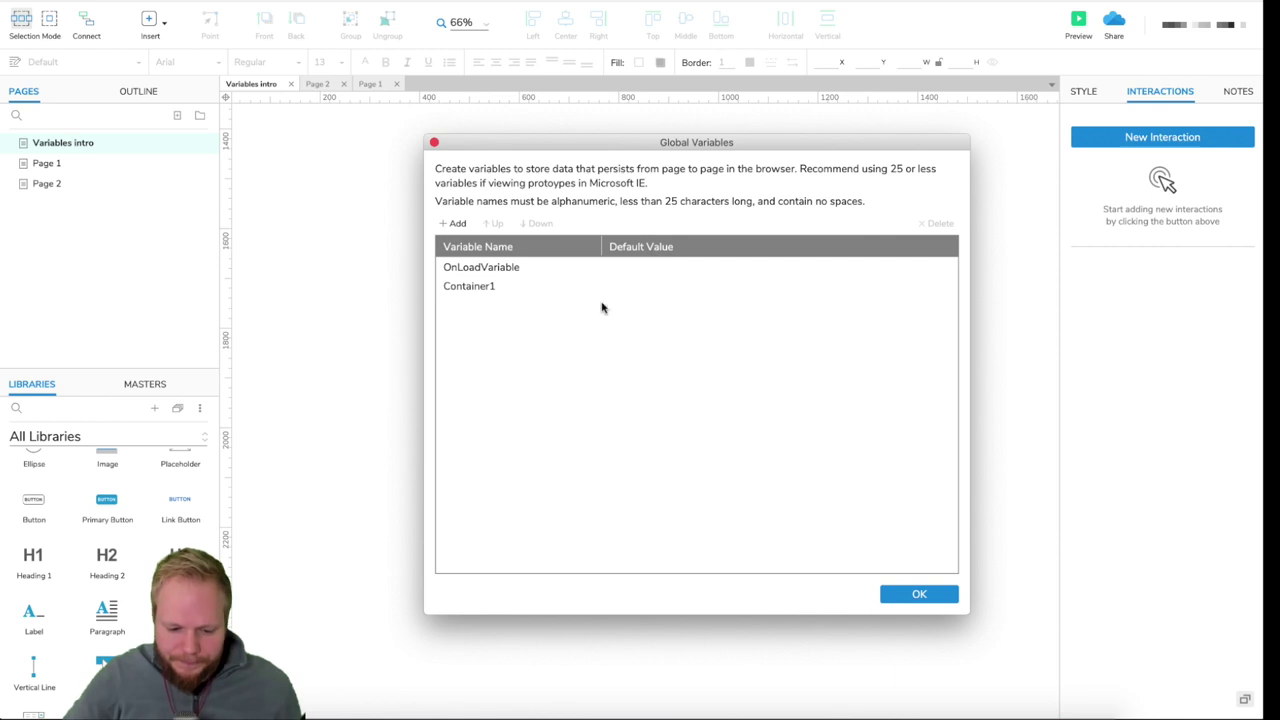
click(451, 224)
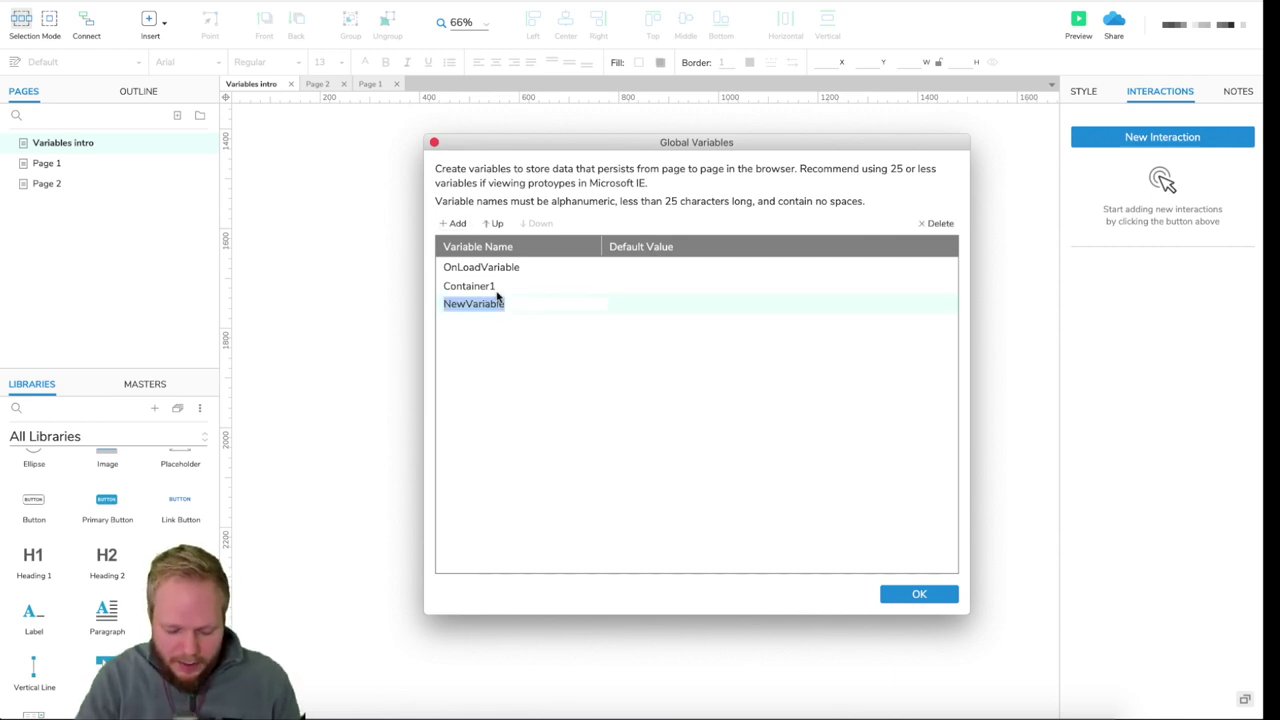
text(Email)
key(Return)
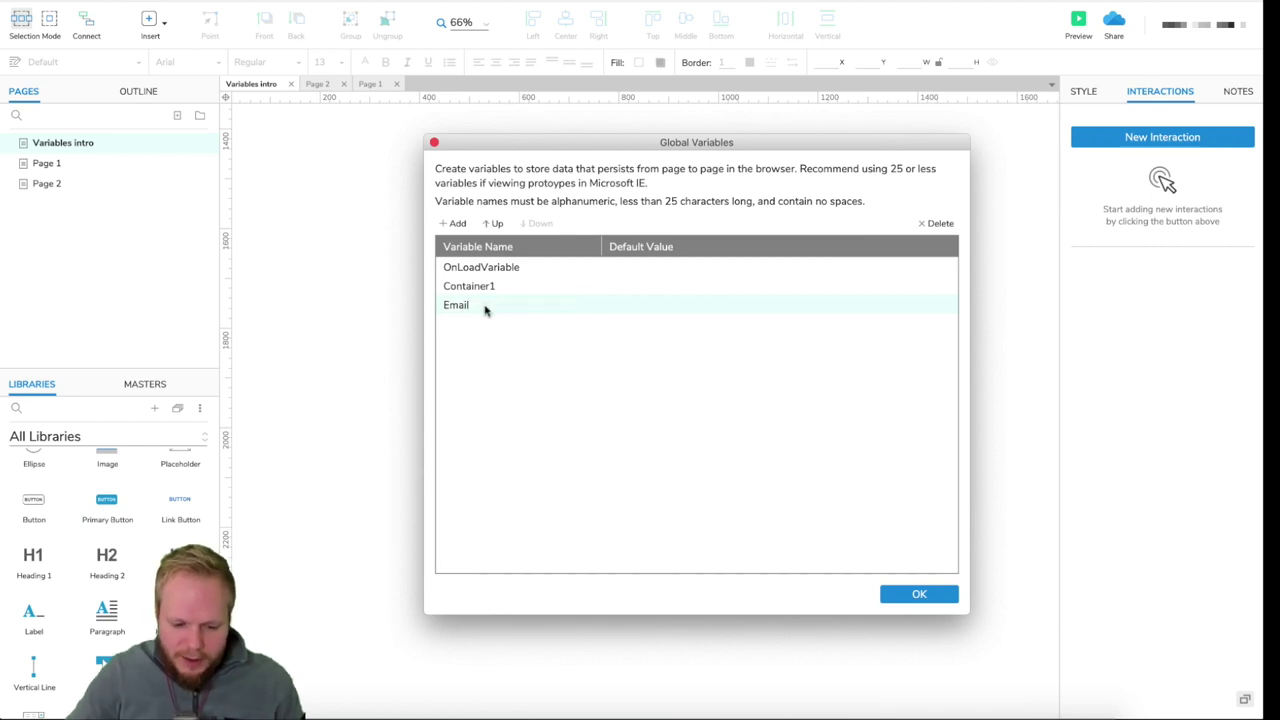
- Add Password and Full_name global variables
click(453, 223)
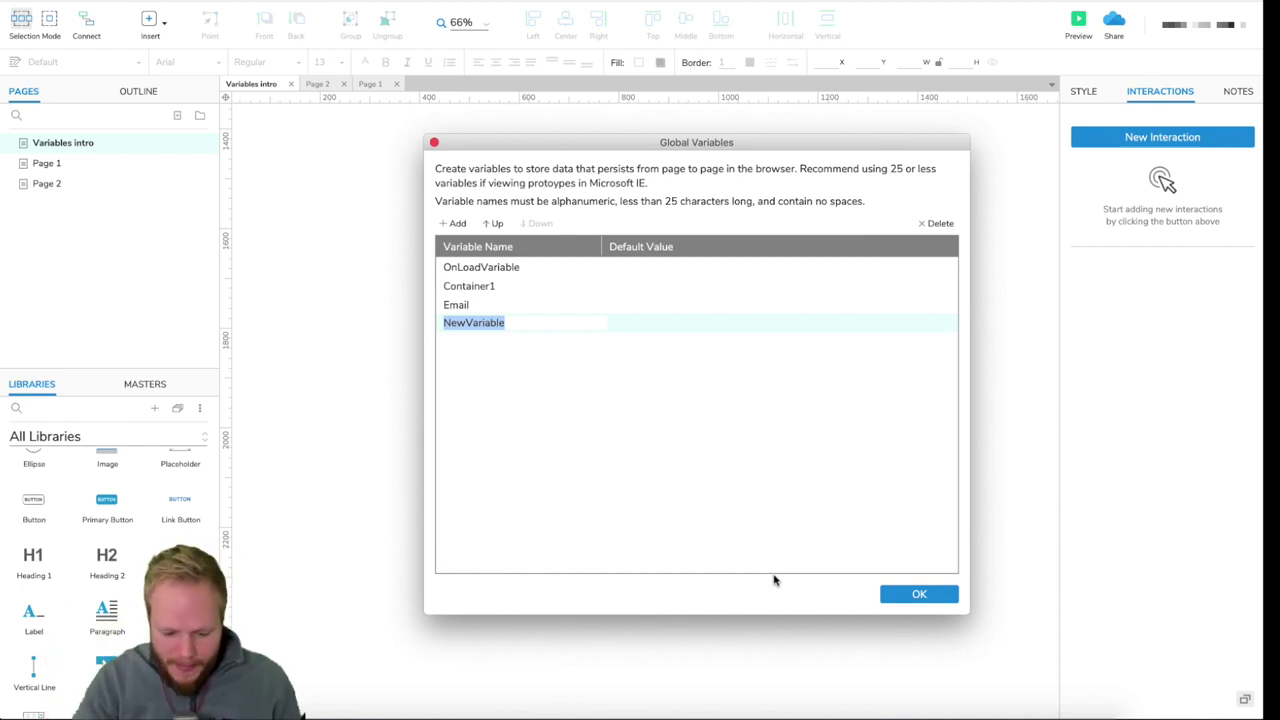
text(Password)
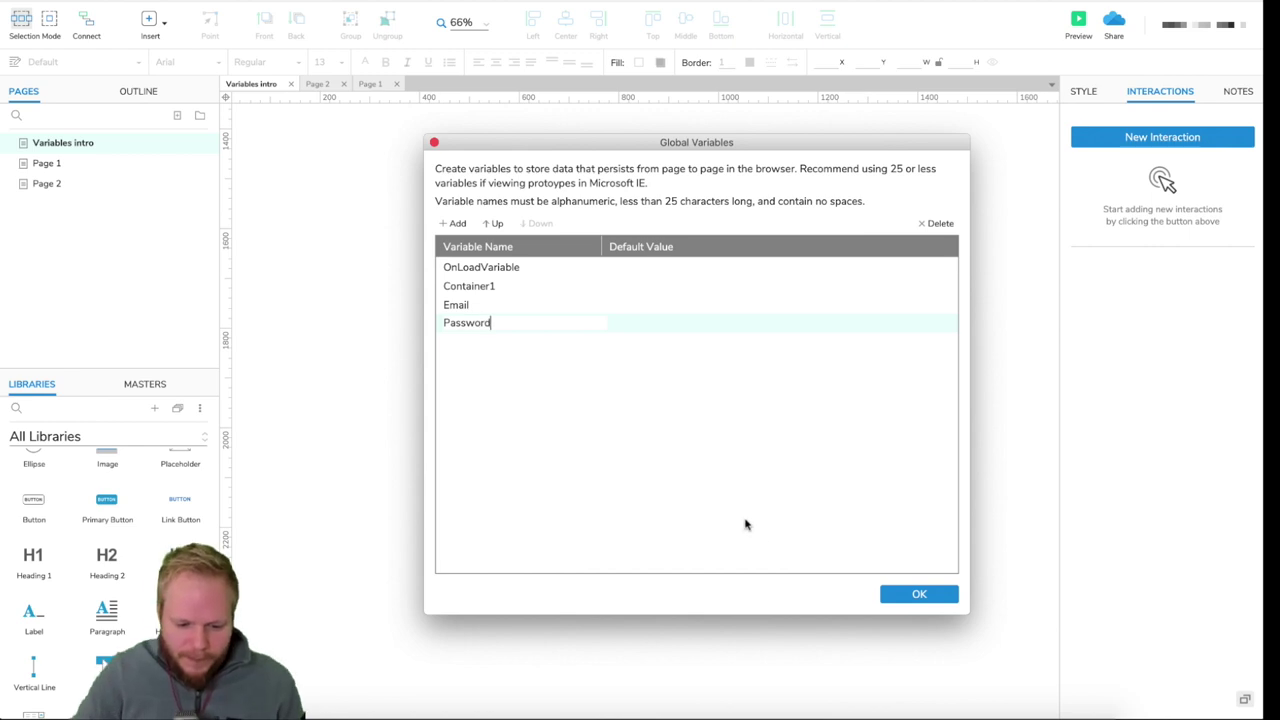
click(457, 224)
text(Full_name)
key(Return)
- Set Email's default value to 'empty' and Password's default to 12034
click(480, 308)
click(478, 332)
click(490, 346)
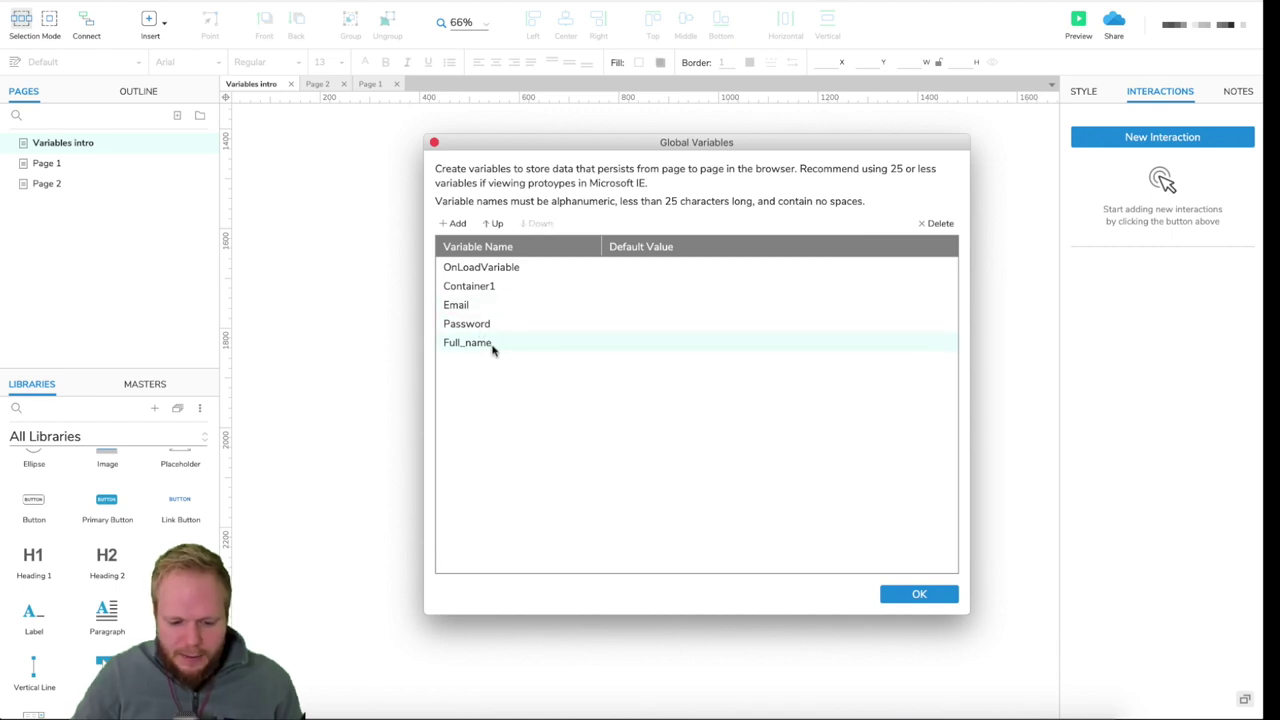
click(645, 309)
click(638, 309)
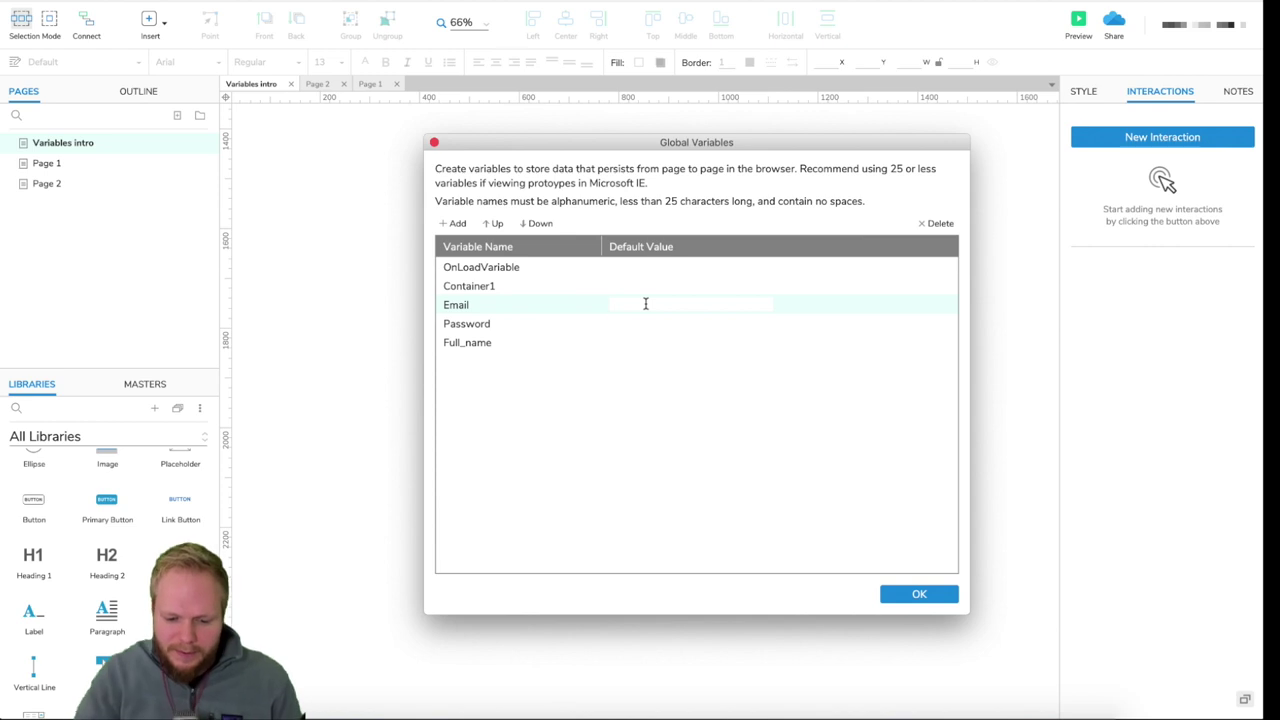
text(empty)
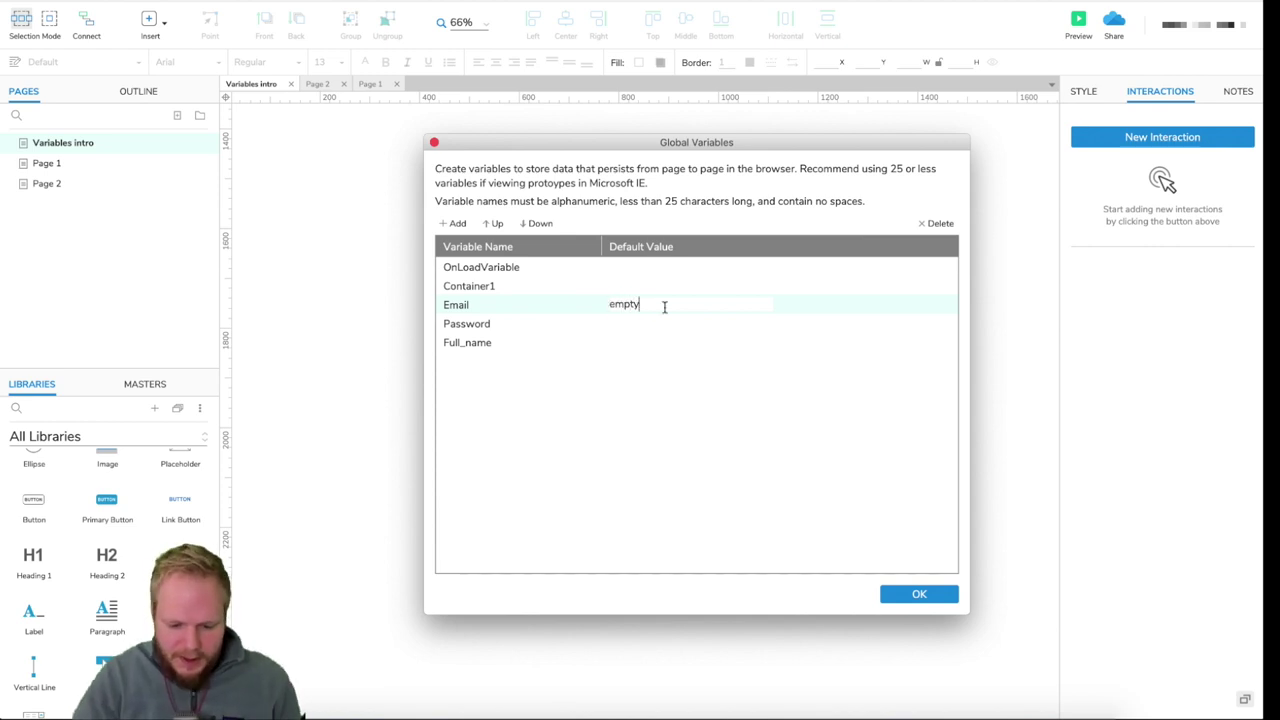
click(660, 328)
click(672, 326)
text(12034)
click(645, 344)
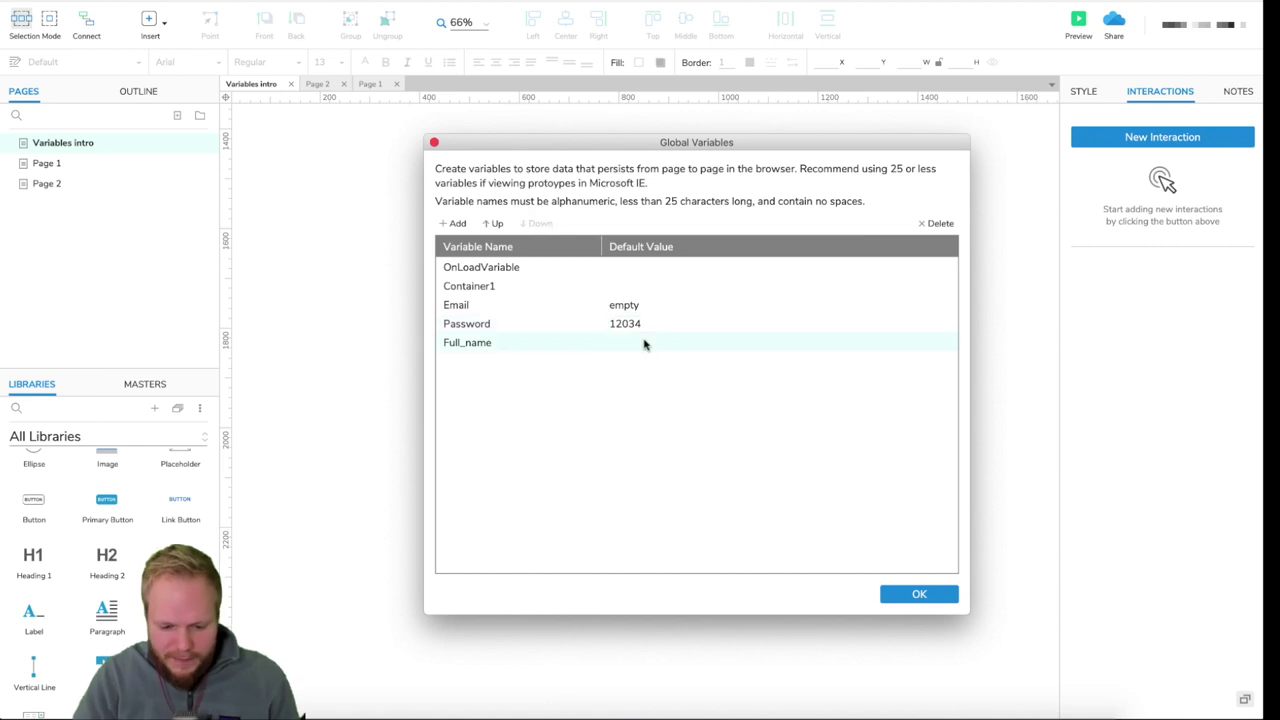
- Set Full_name's default to John Smith, save the variables, and place a Heading 3 on the page
click(660, 343)
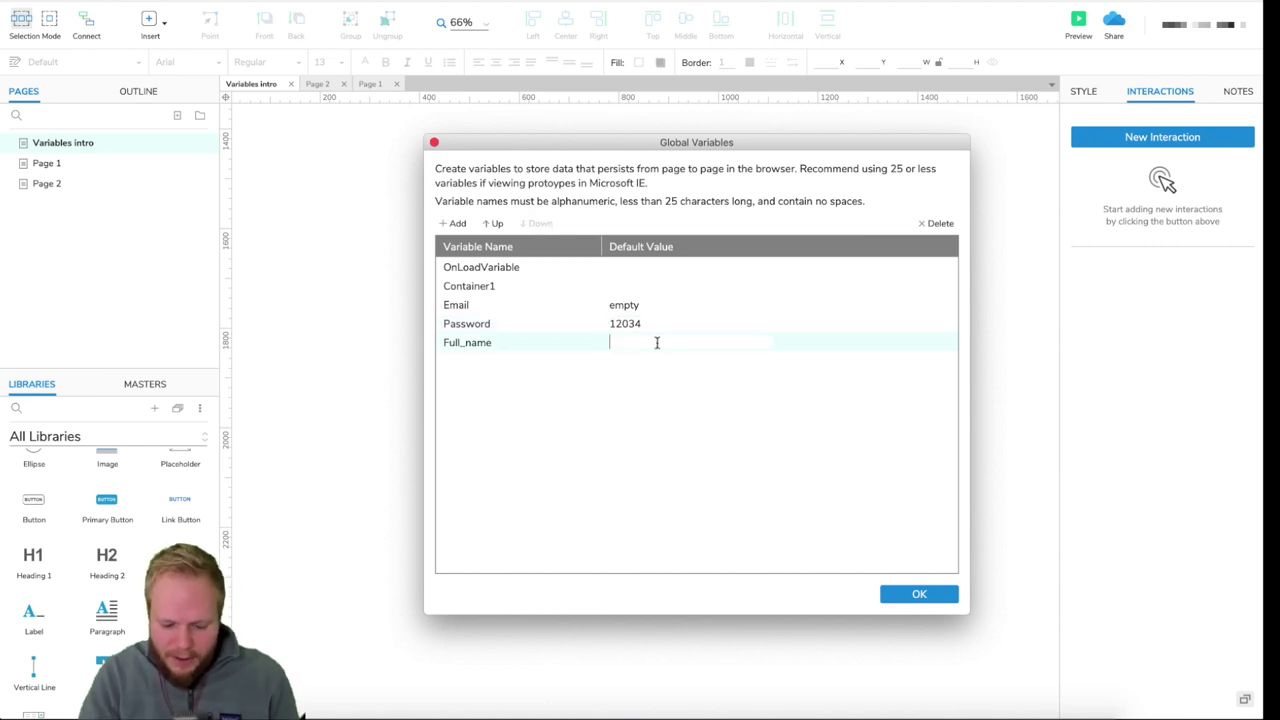
text(John smit)
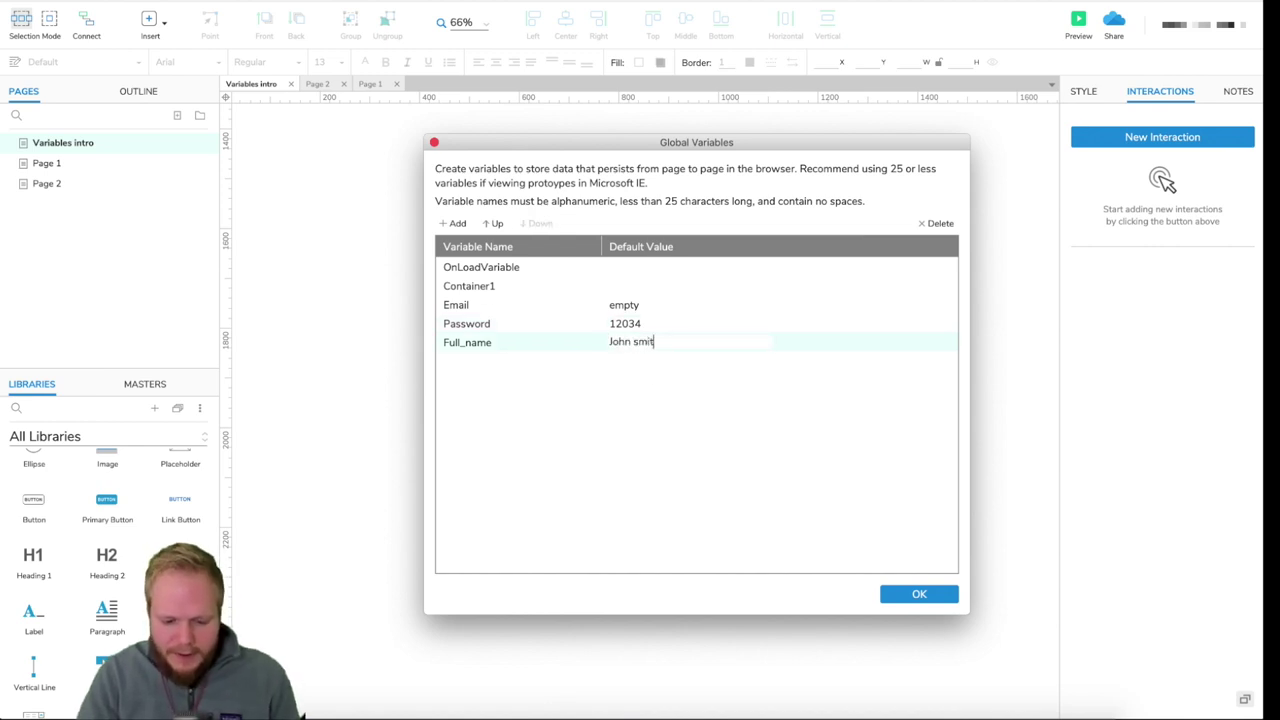
key(BackSpace)
key(BackSpace)
text(Smith)
click(705, 486)
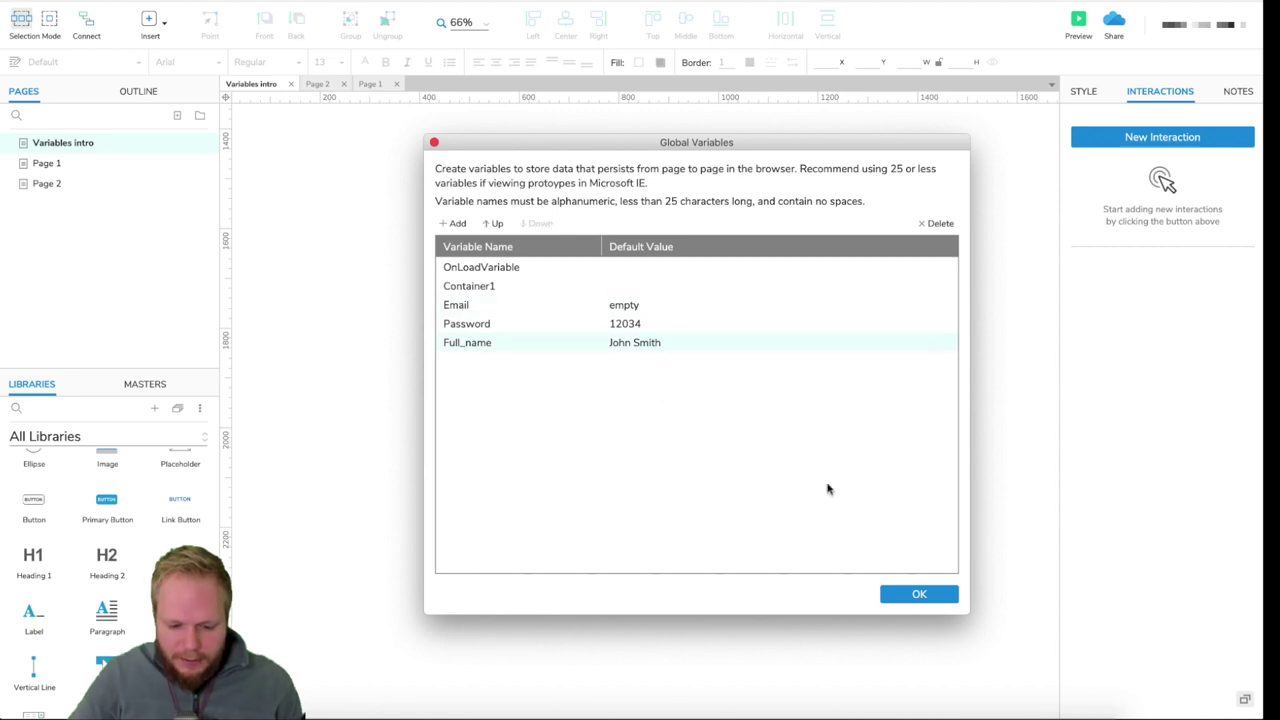
click(903, 596)
drag(180, 557, 624, 315)
- Name the heading ++T1 and duplicate it twice with Ctrl+D into a stack of three
click(1088, 121)
text(++T1)
key(ctrl+d)
click(508, 275)
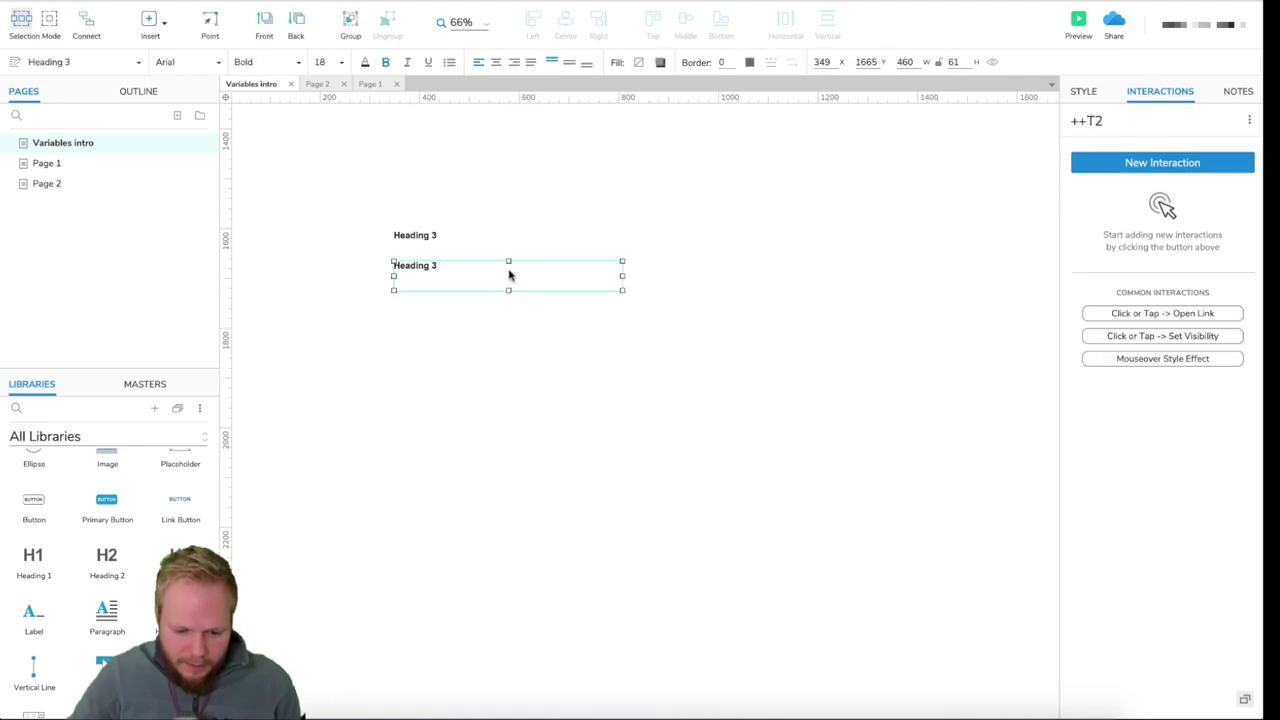
key(ctrl+d)
click(800, 280)
click(1190, 160)
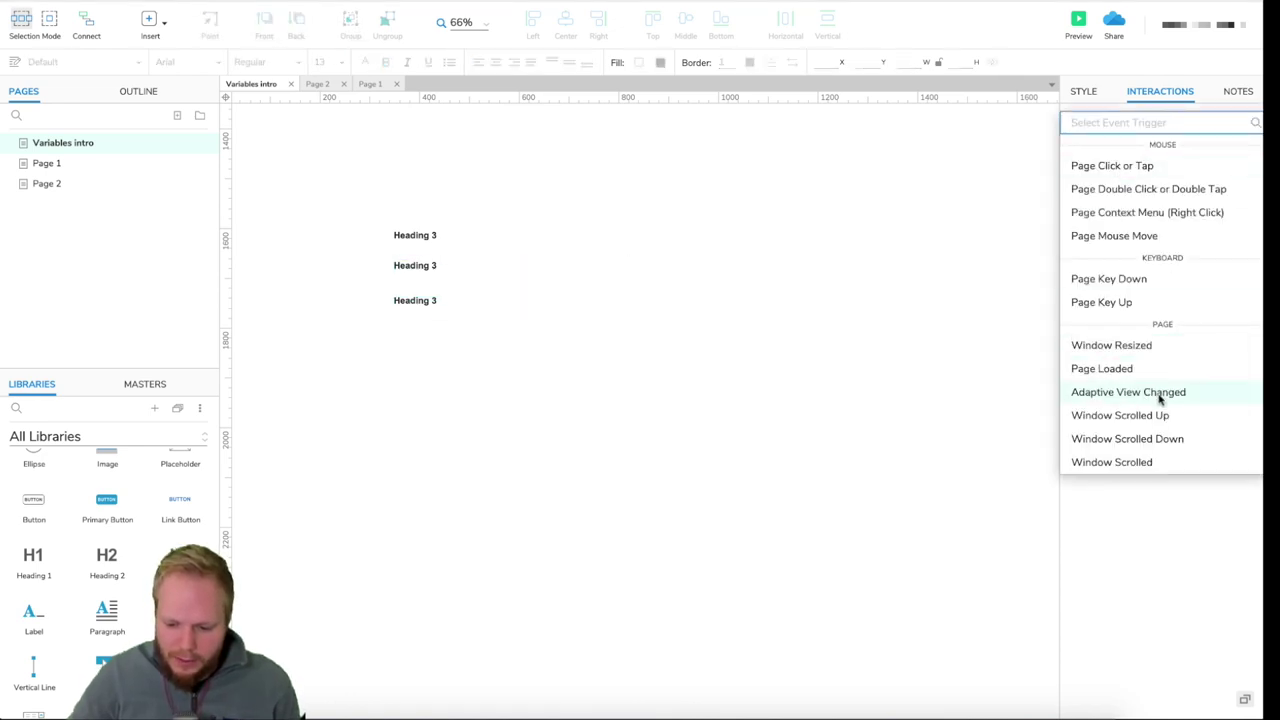
- On Page Loaded, add a Set Text action giving ++T1 the Email variable's value
click(1154, 368)
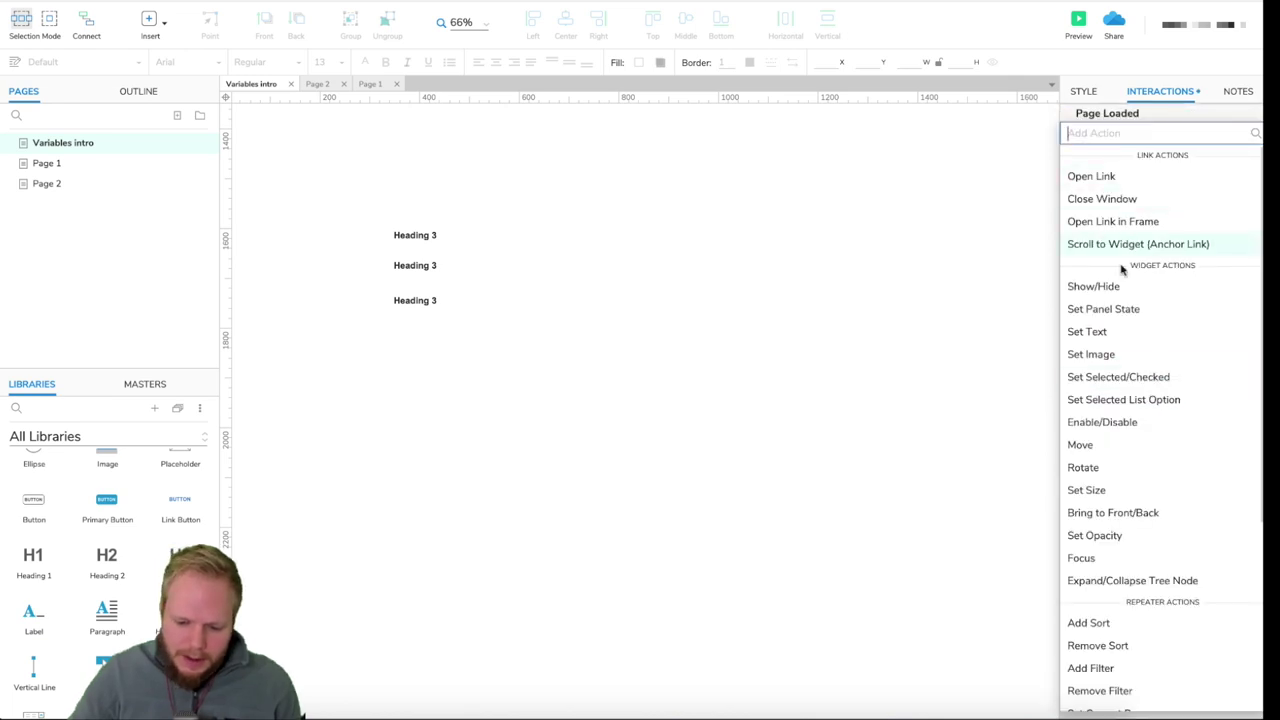
scroll(1140, 560, down, 5)
scroll(1114, 286, up, 3)
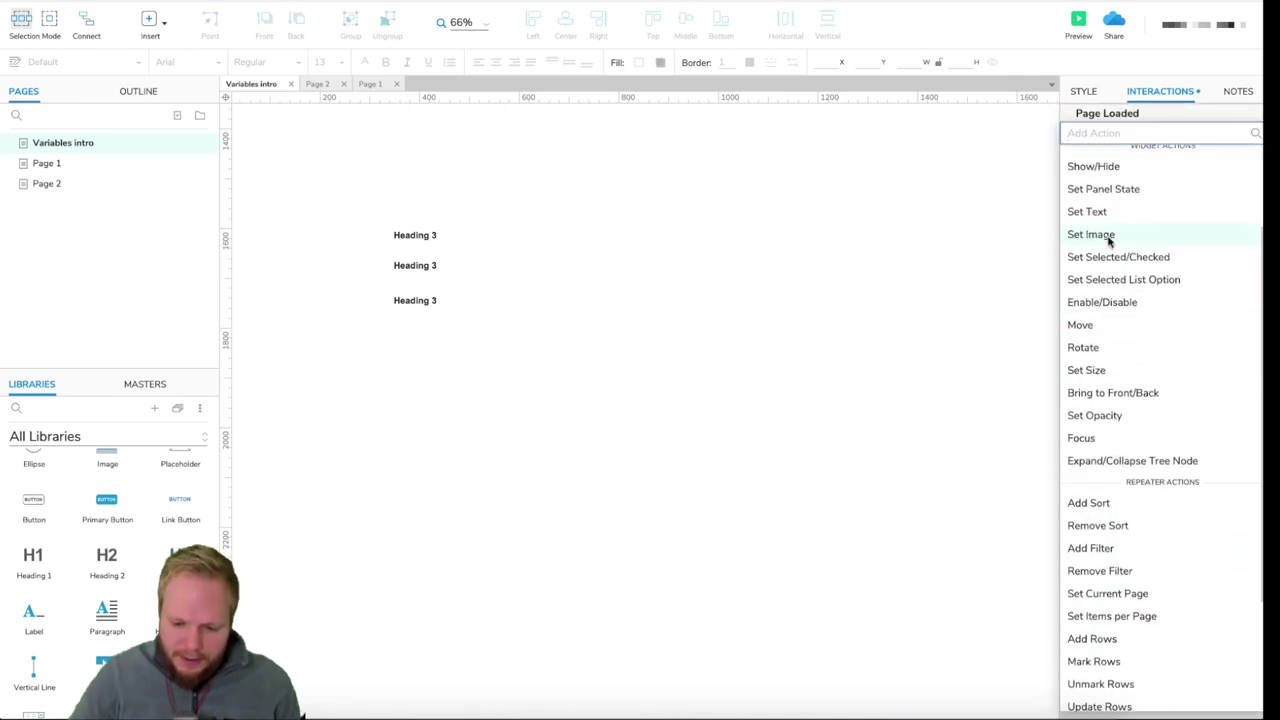
click(1090, 212)
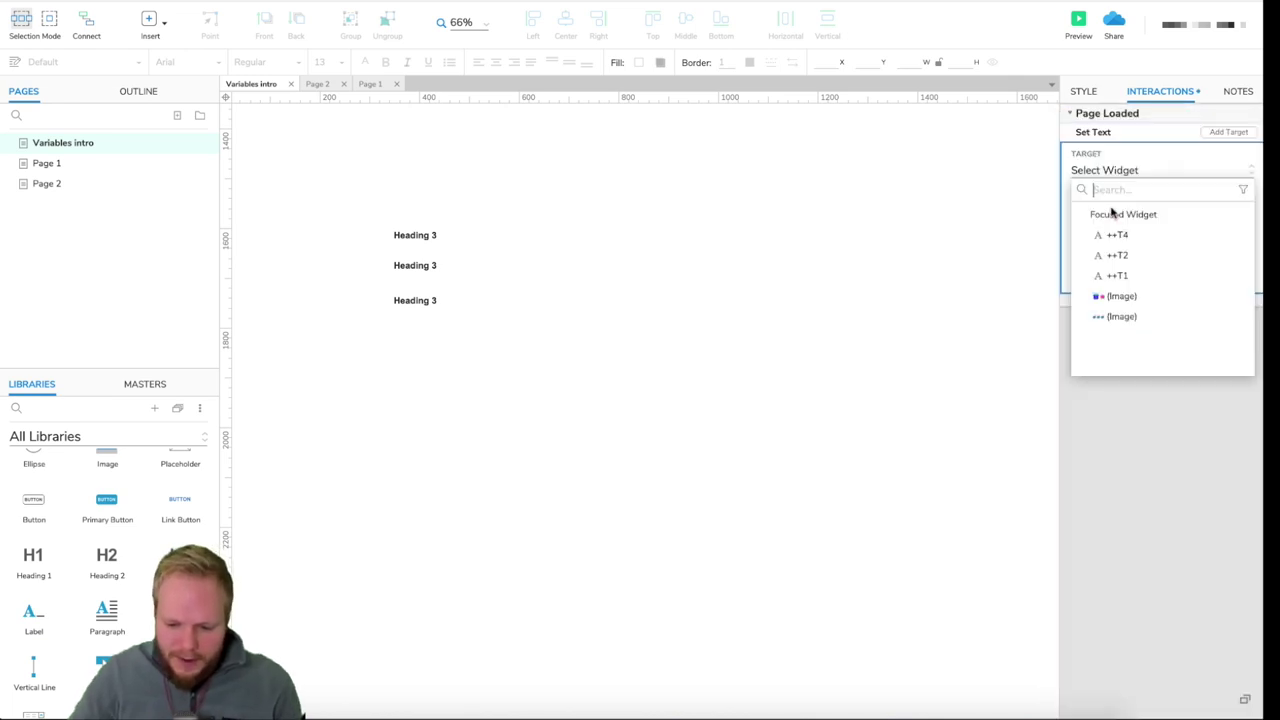
click(1127, 278)
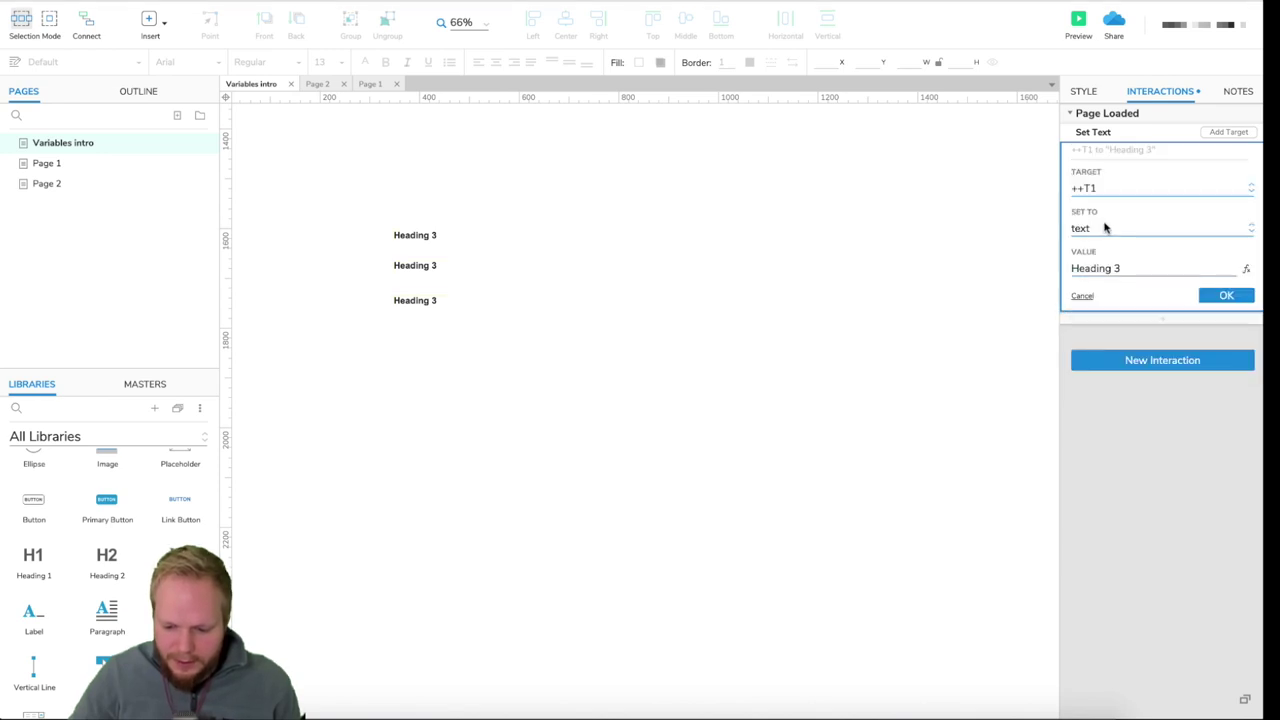
click(1105, 228)
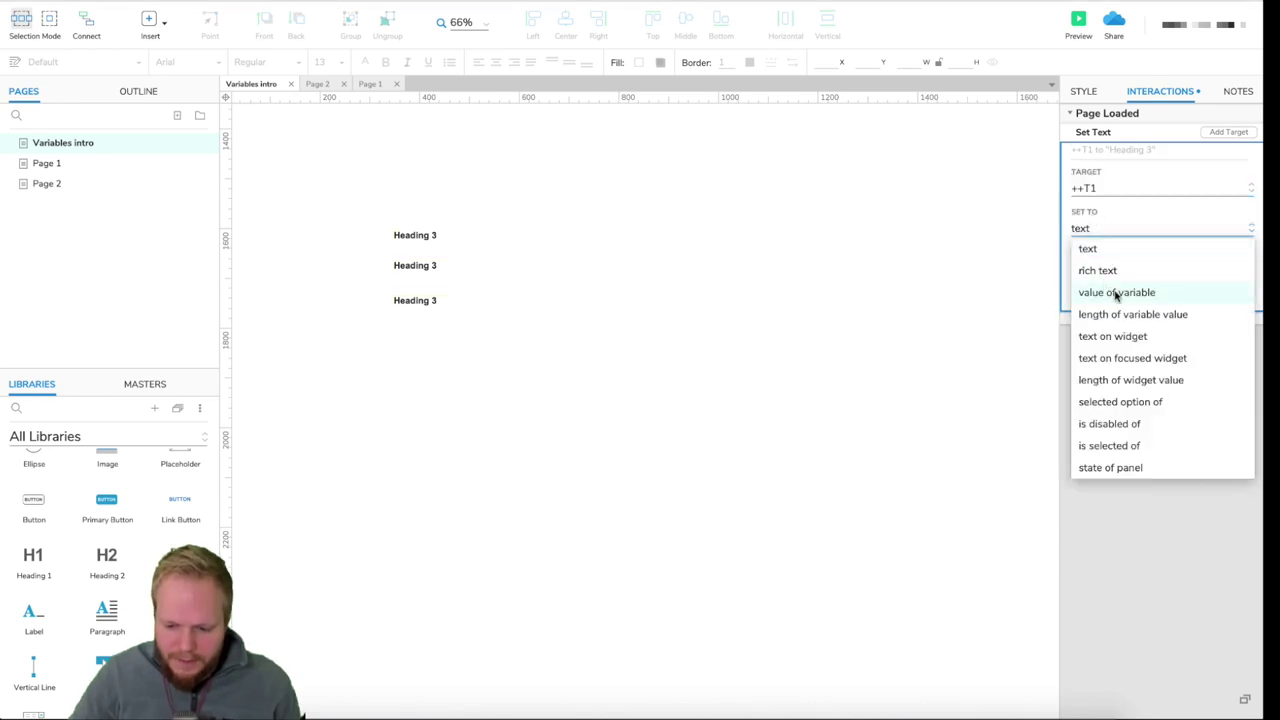
click(1116, 292)
click(1116, 270)
click(1110, 330)
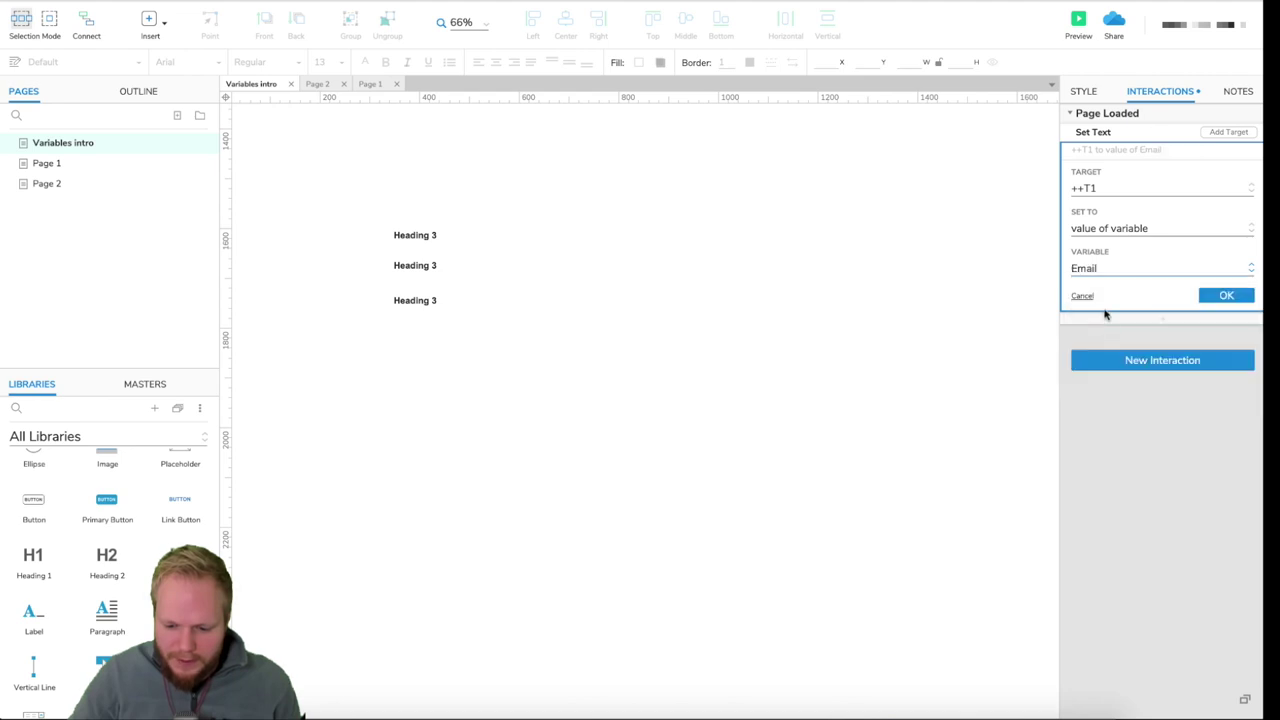
click(1248, 297)
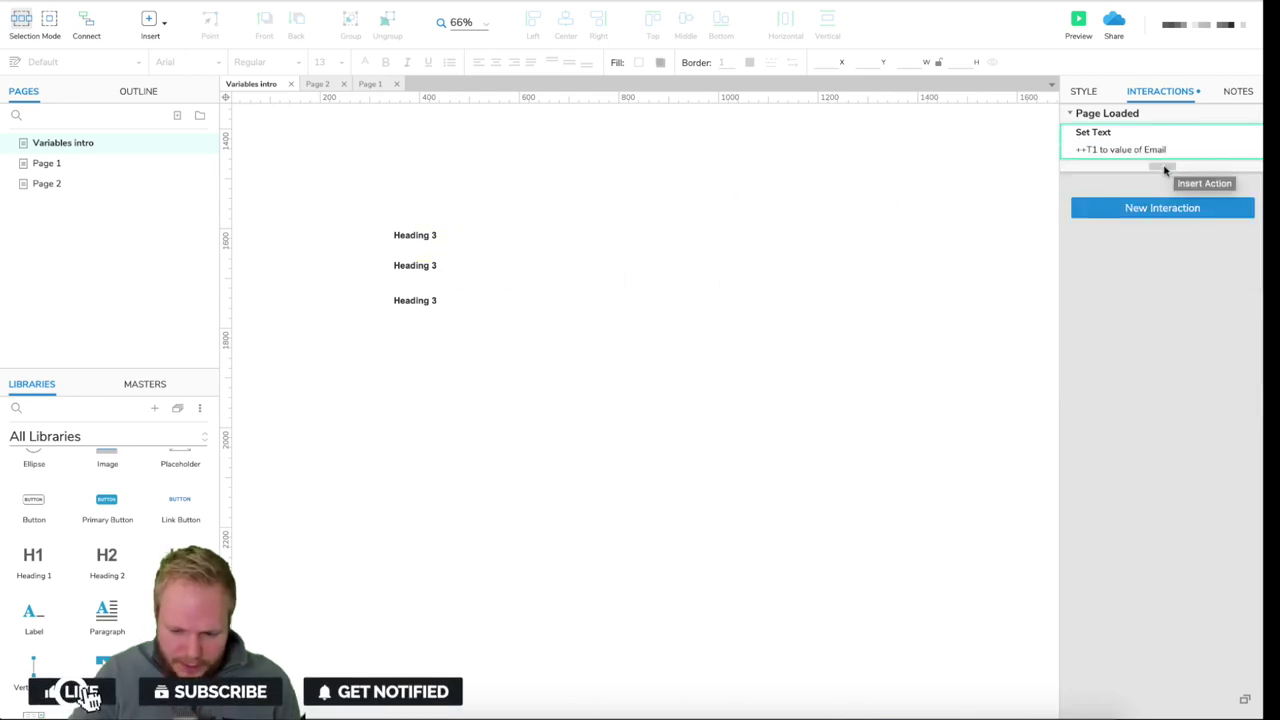
- Set ++T2's text to the Password variable's value
click(1218, 137)
click(1115, 271)
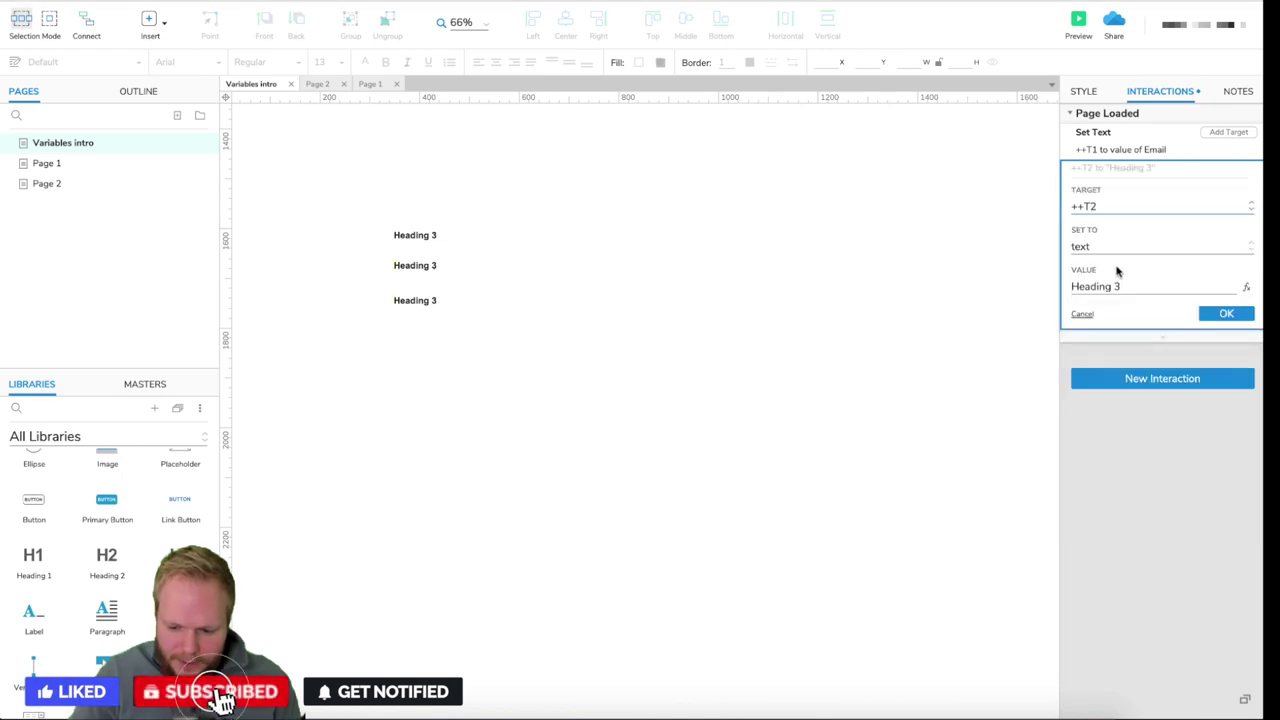
click(1148, 254)
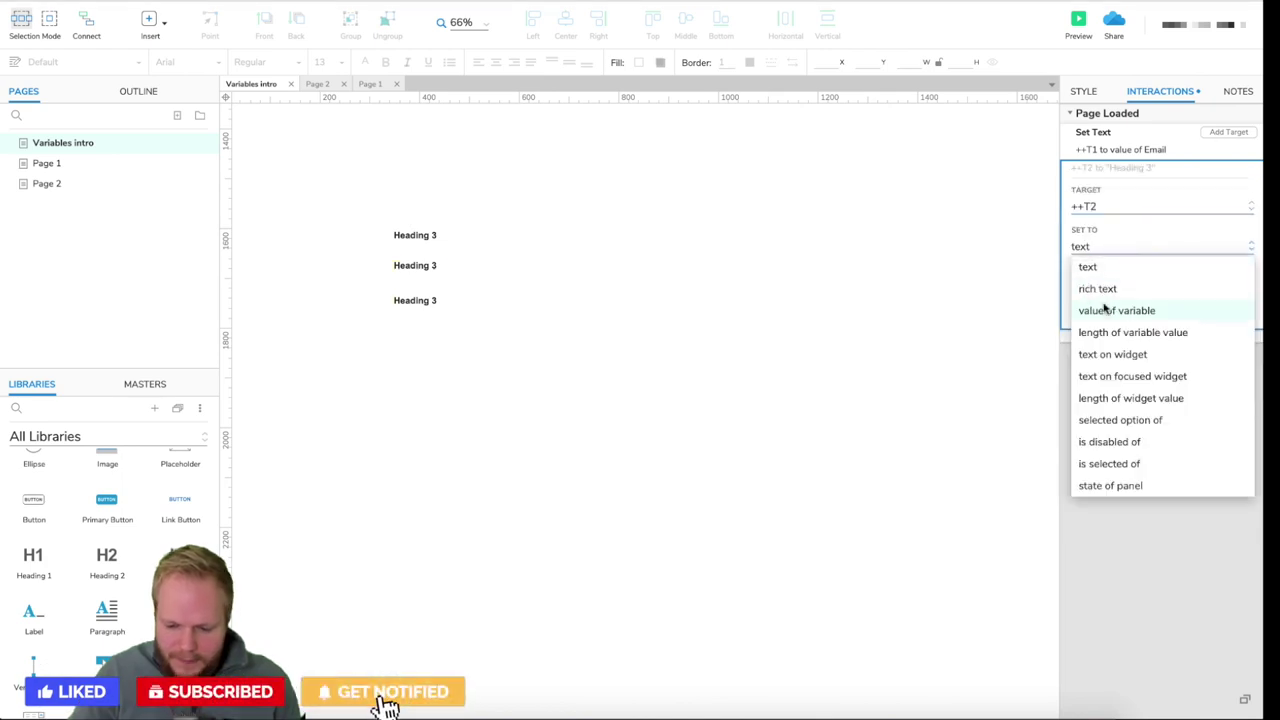
click(1089, 309)
click(1203, 283)
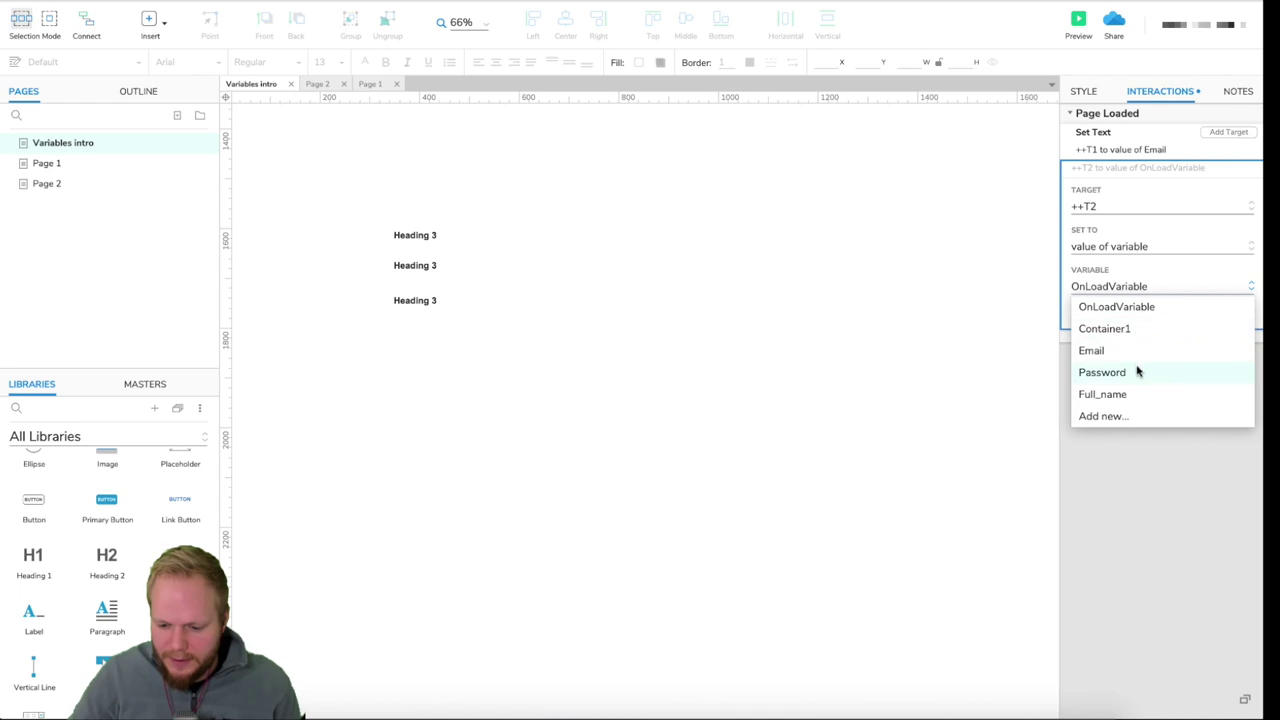
click(1138, 370)
click(1226, 313)
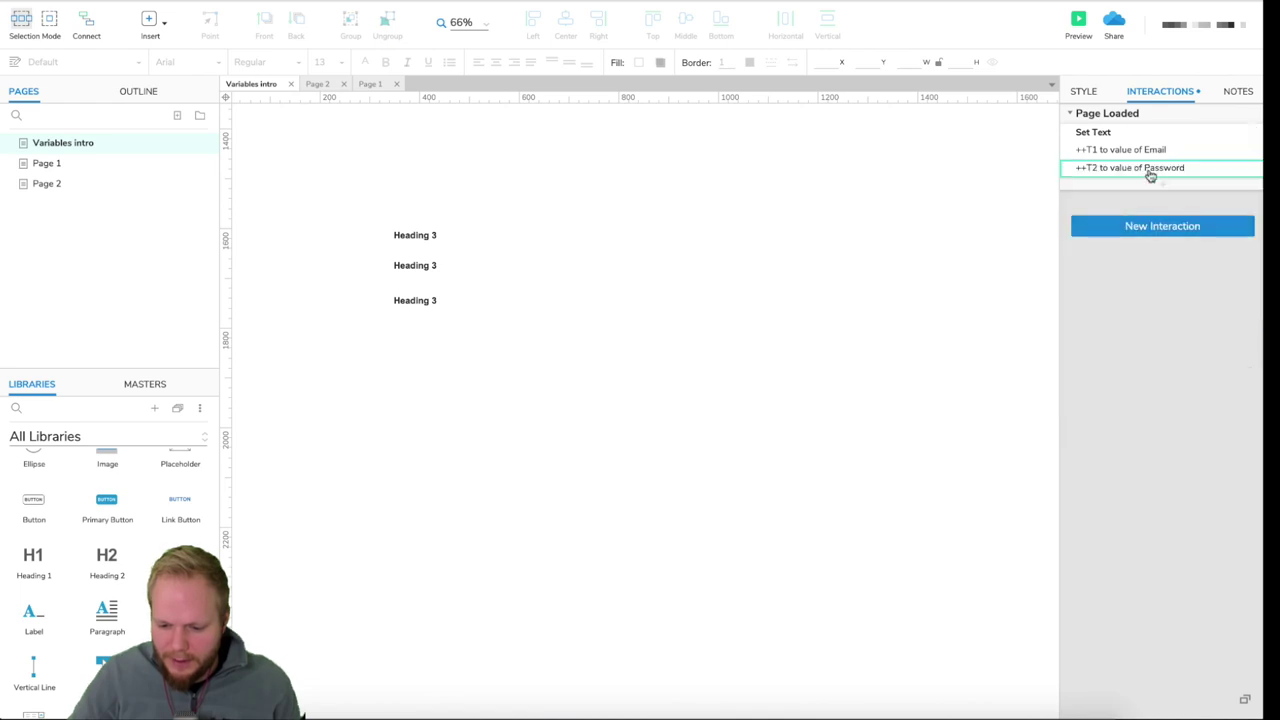
- Set ++T4's text to the Full_name variable's value
click(1245, 138)
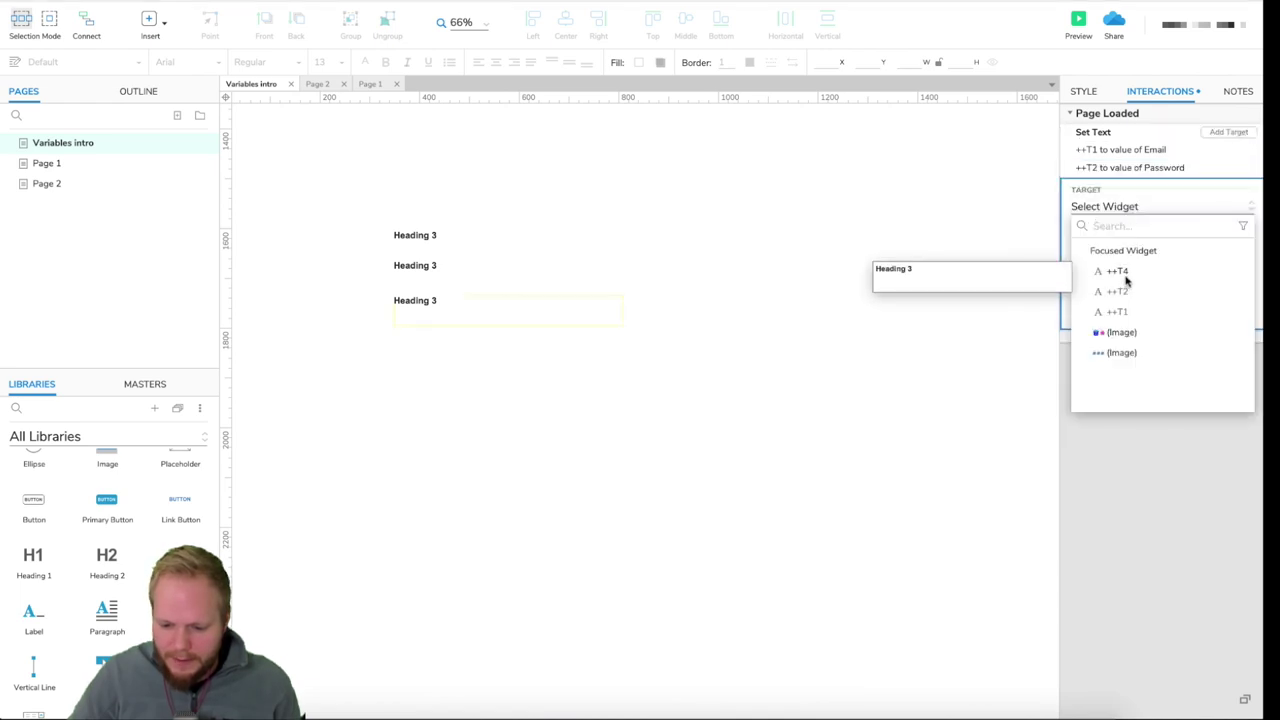
click(1129, 274)
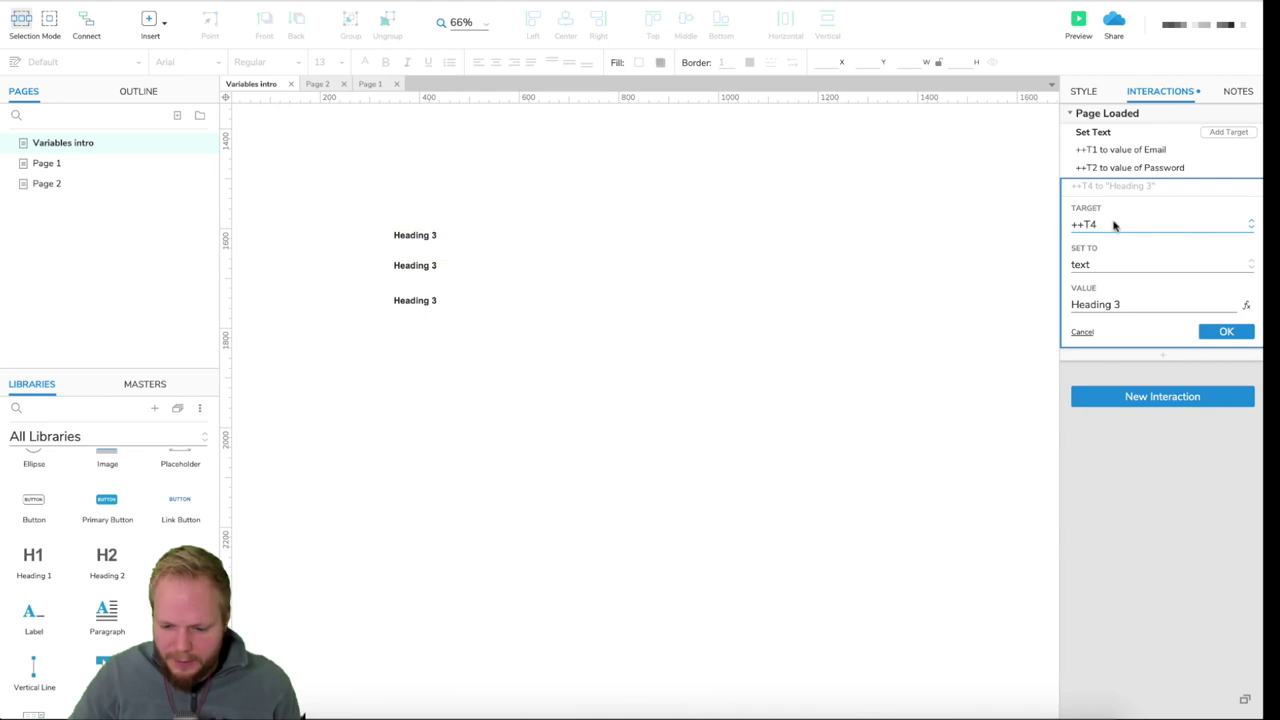
click(1147, 326)
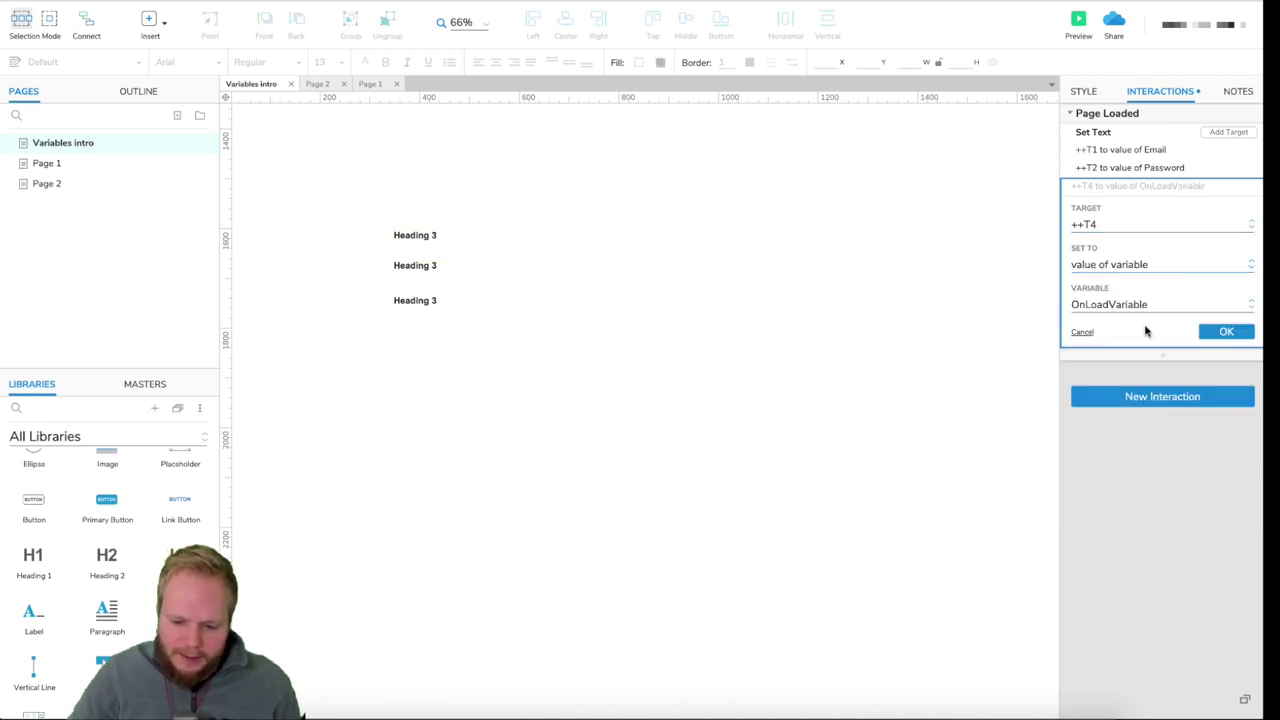
click(1134, 304)
click(1125, 412)
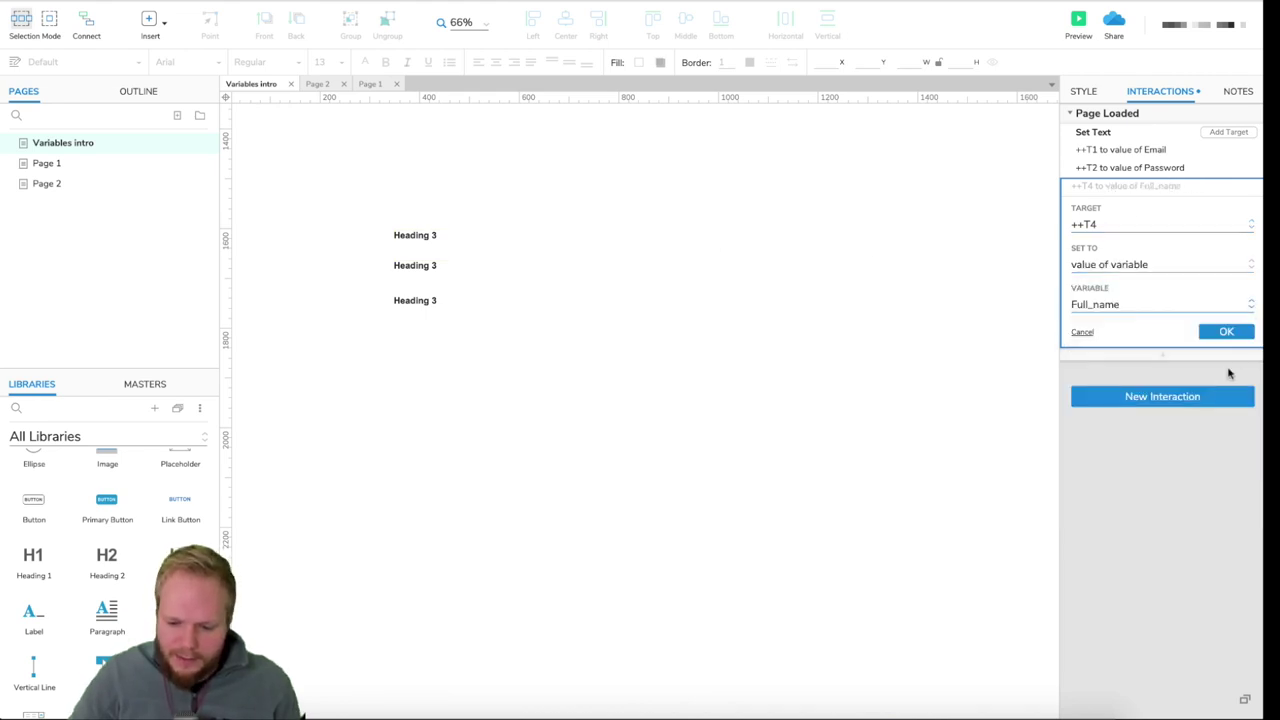
click(1231, 330)
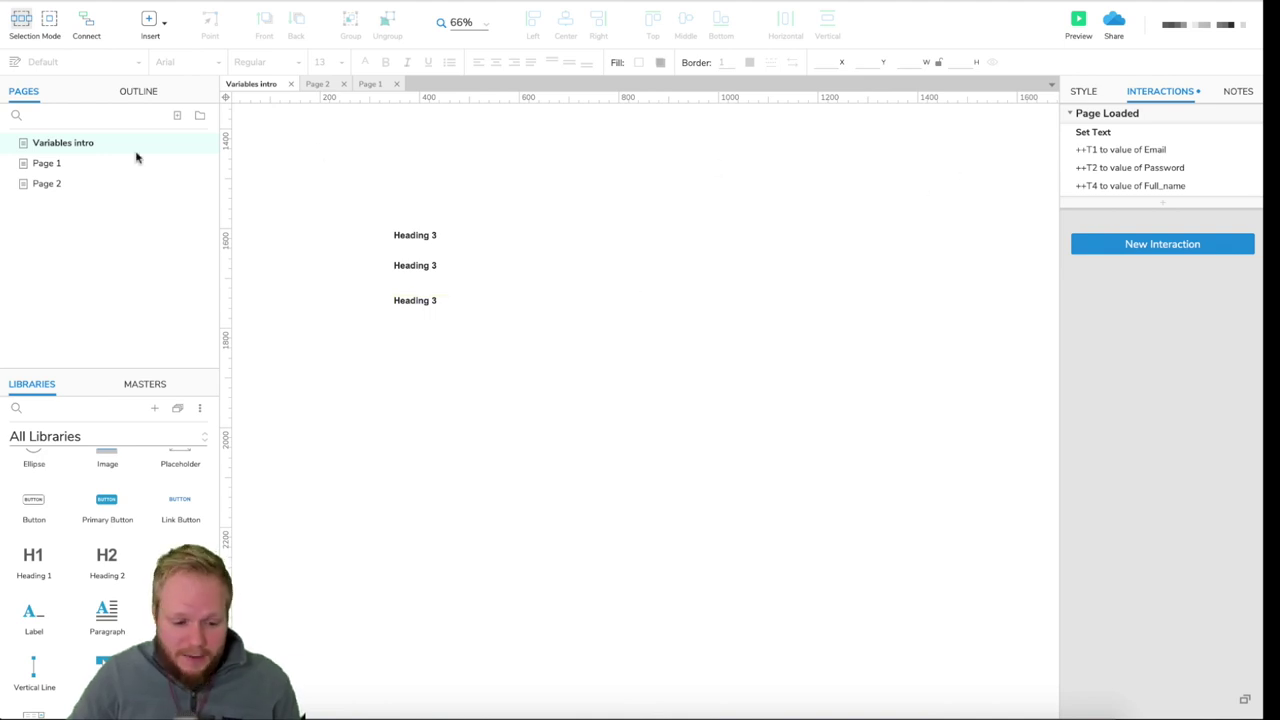
- Drag Variables intro below Page 2 in the Pages panel
drag(86, 144, 53, 210)
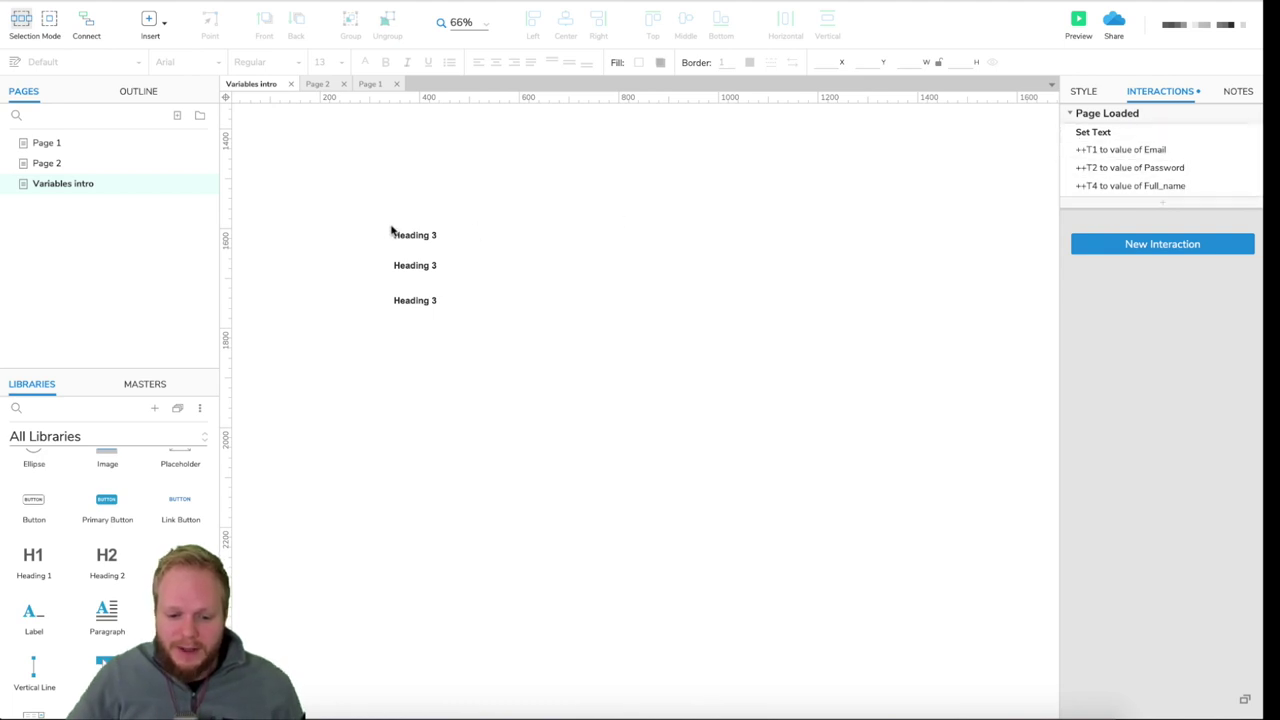
click(1077, 27)
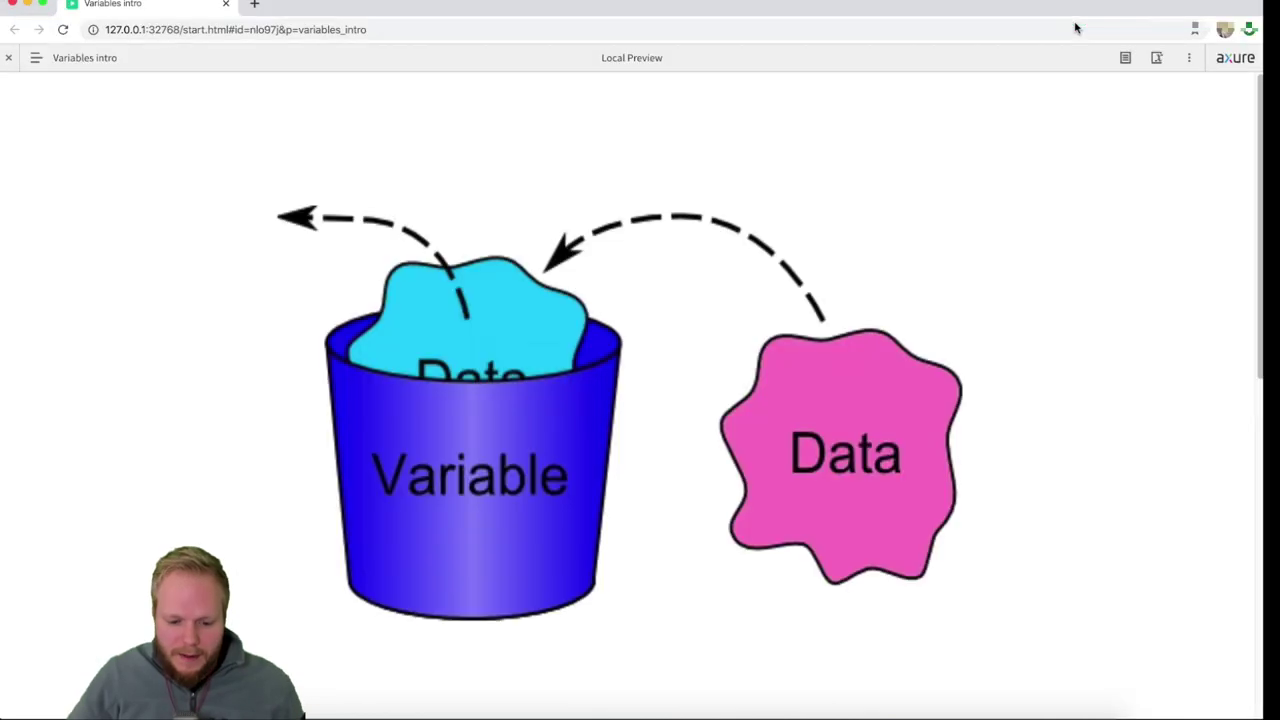
scroll(742, 257, down, 10)
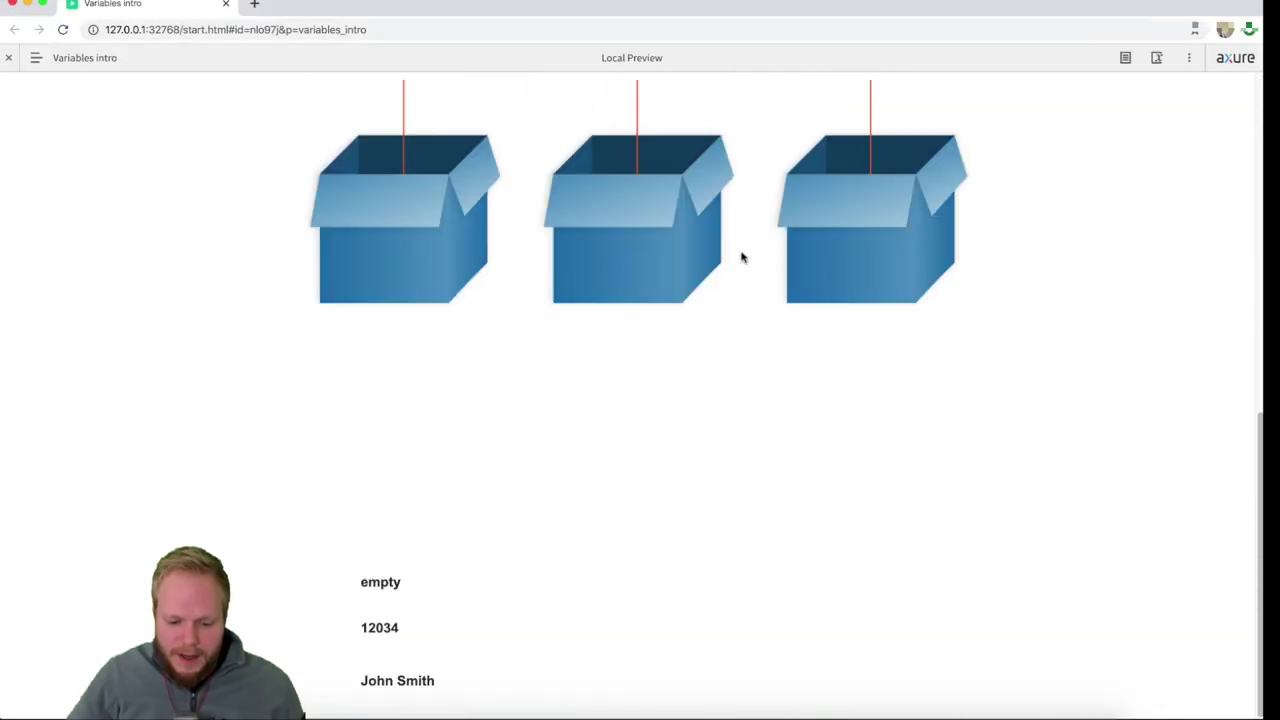
drag(320, 564, 349, 623)
click(451, 690)
click(514, 609)
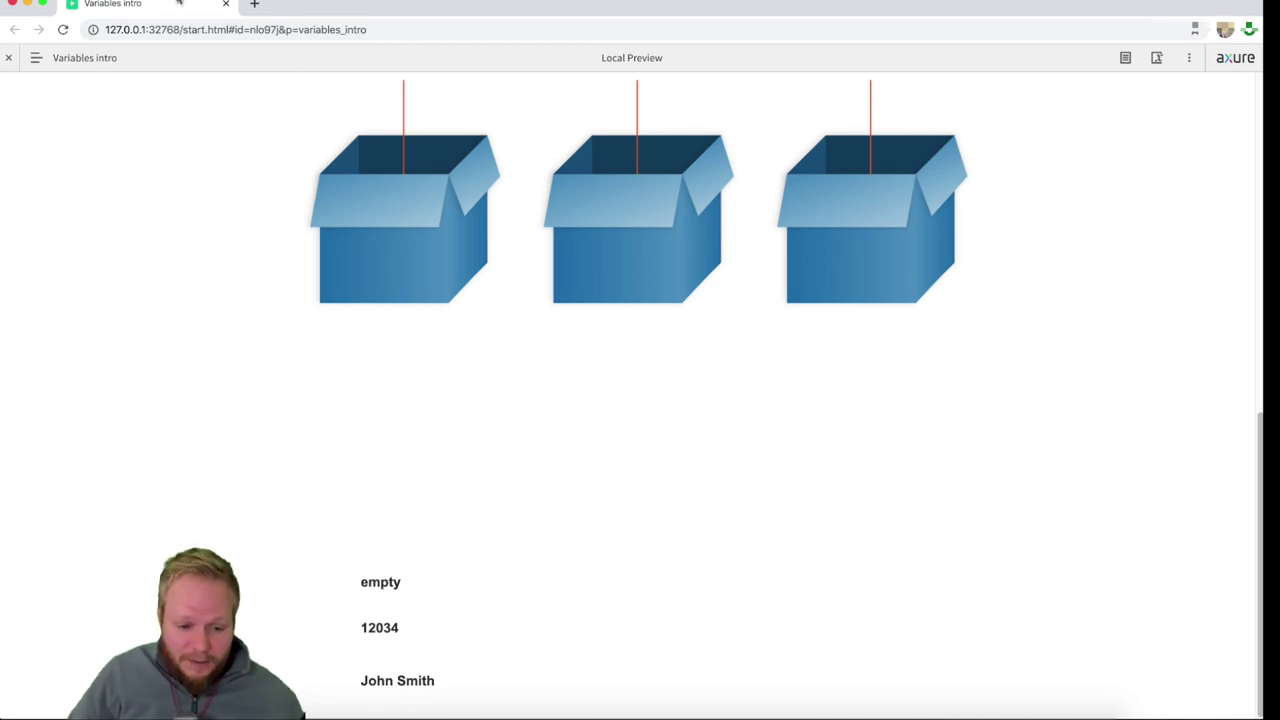
click(225, 4)
click(604, 322)
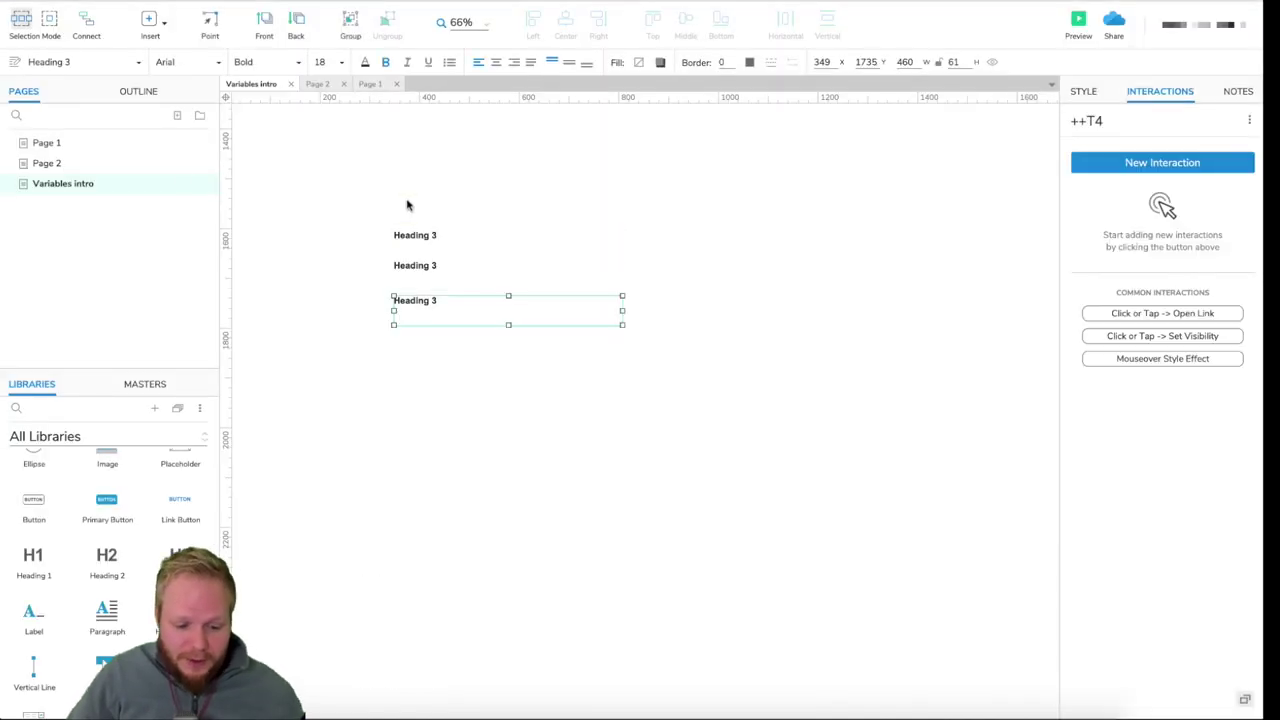
- Switch to Page 1 and name the email text field ++EmailInput
click(407, 207)
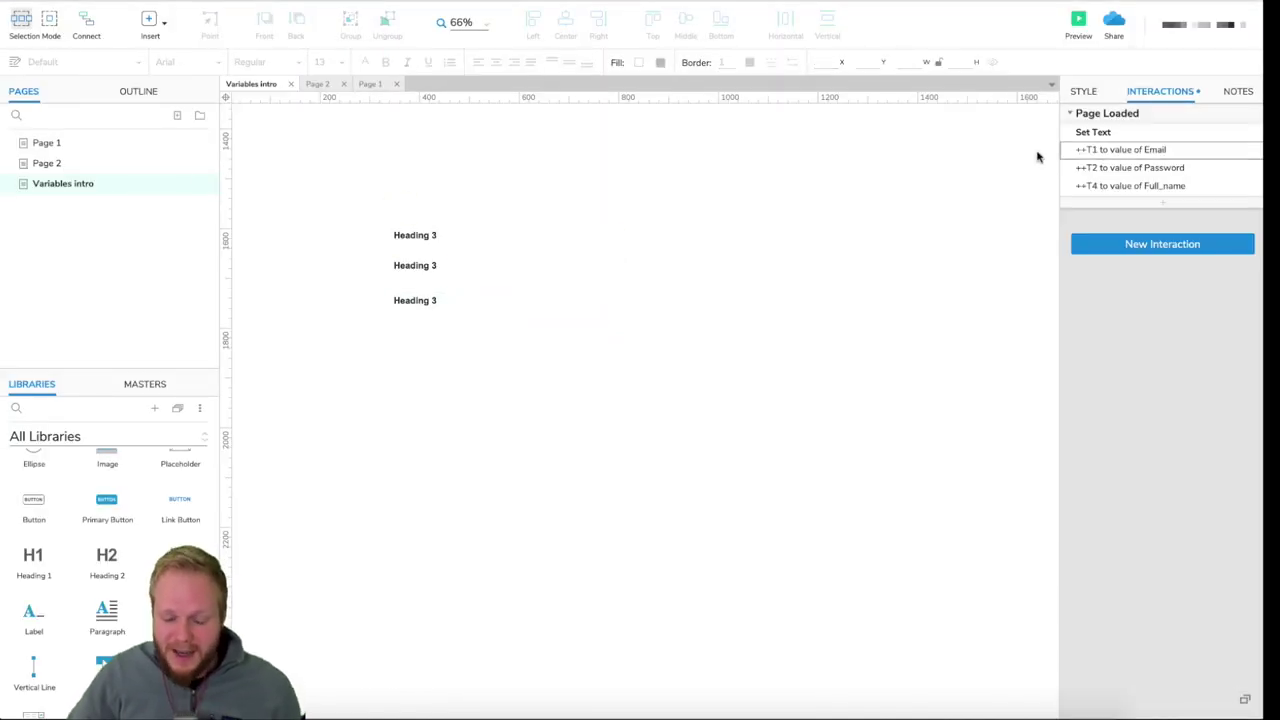
click(46, 143)
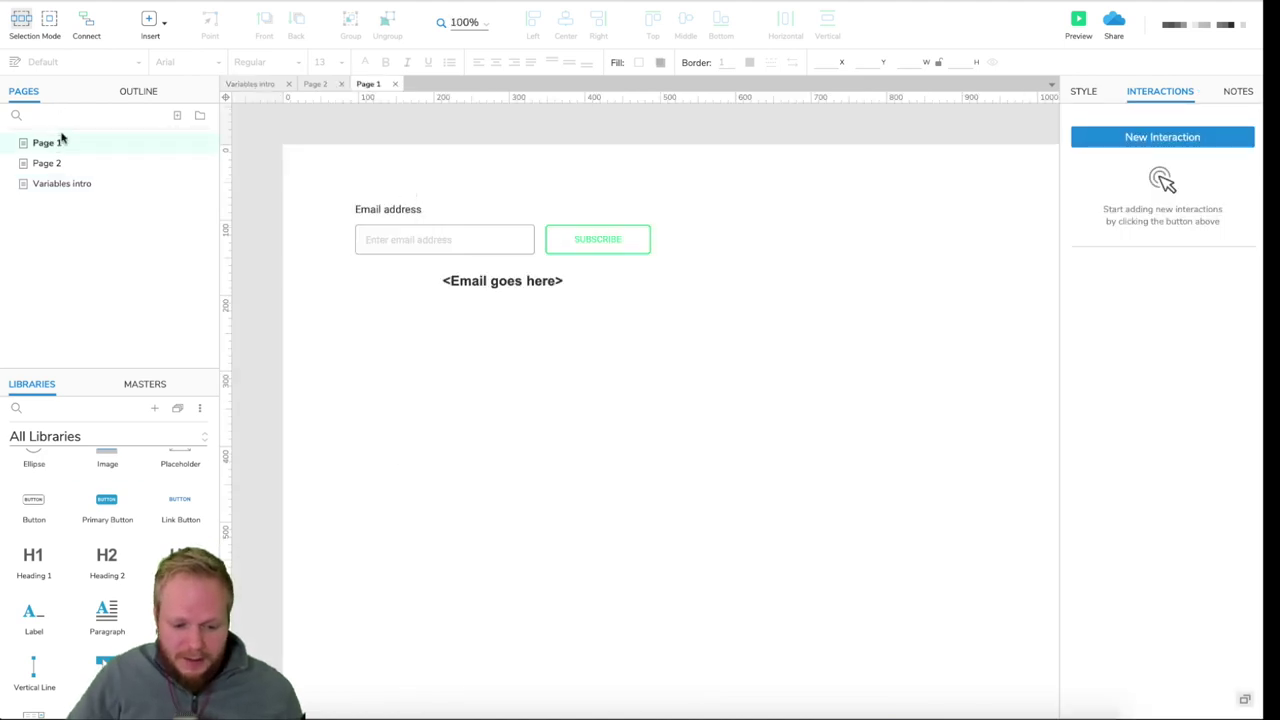
click(398, 240)
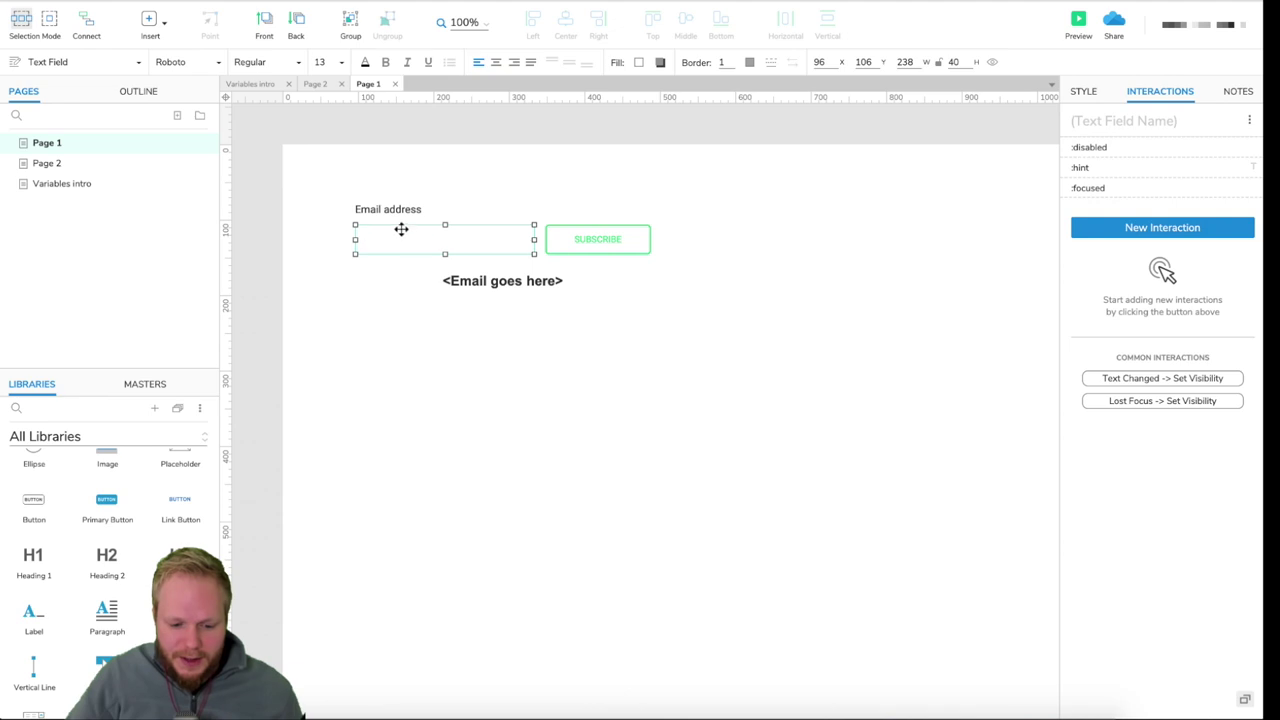
text(++)
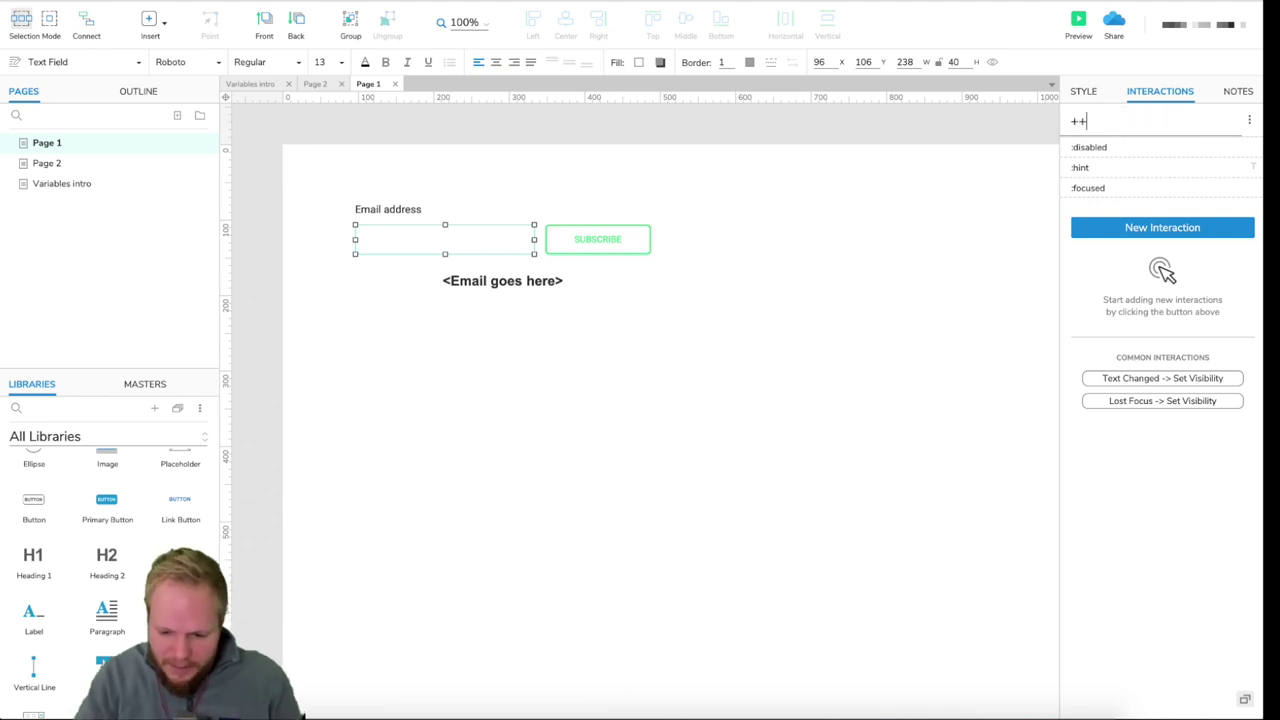
text(EmailInput)
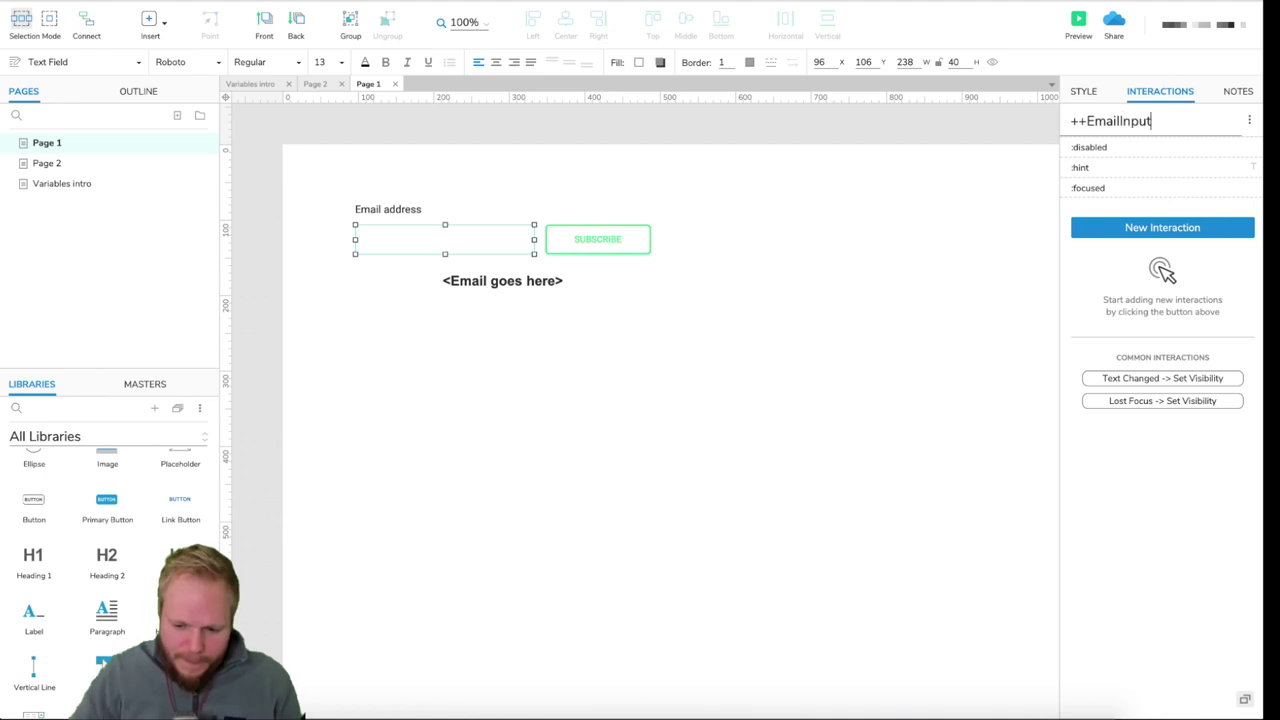
- Open Variables intro and nest it as a child page of Page 1
click(831, 343)
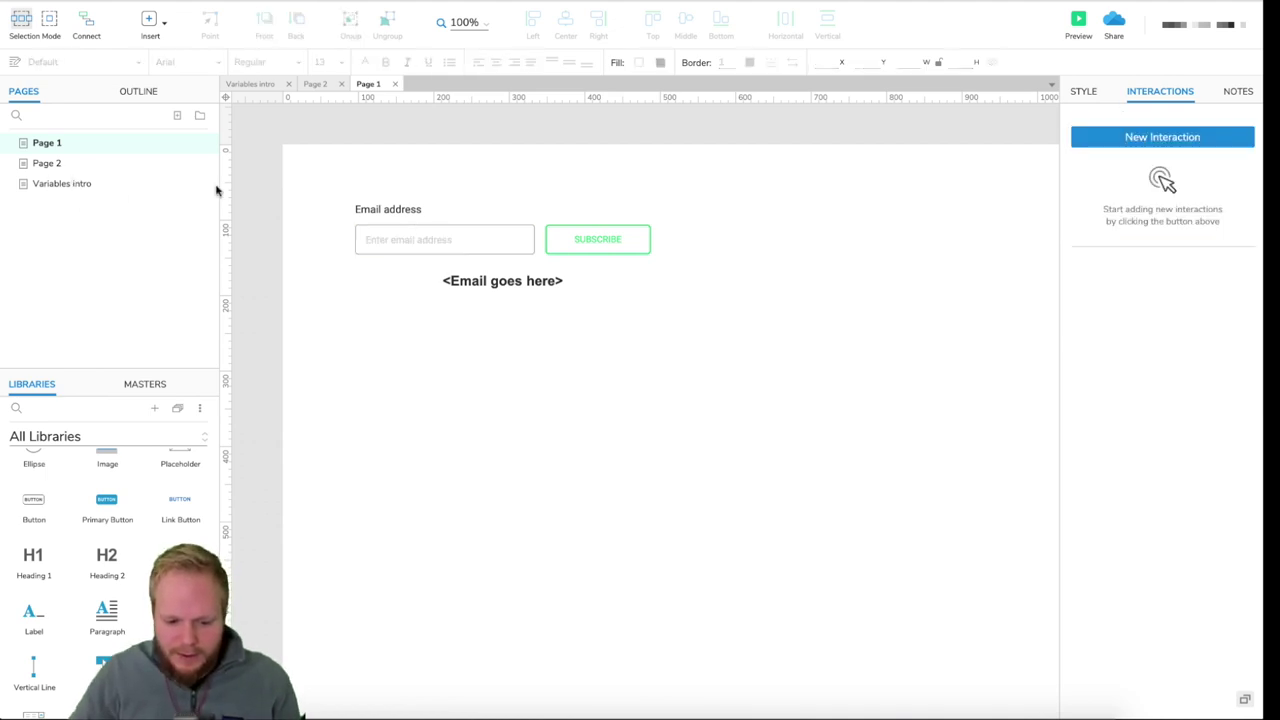
click(76, 185)
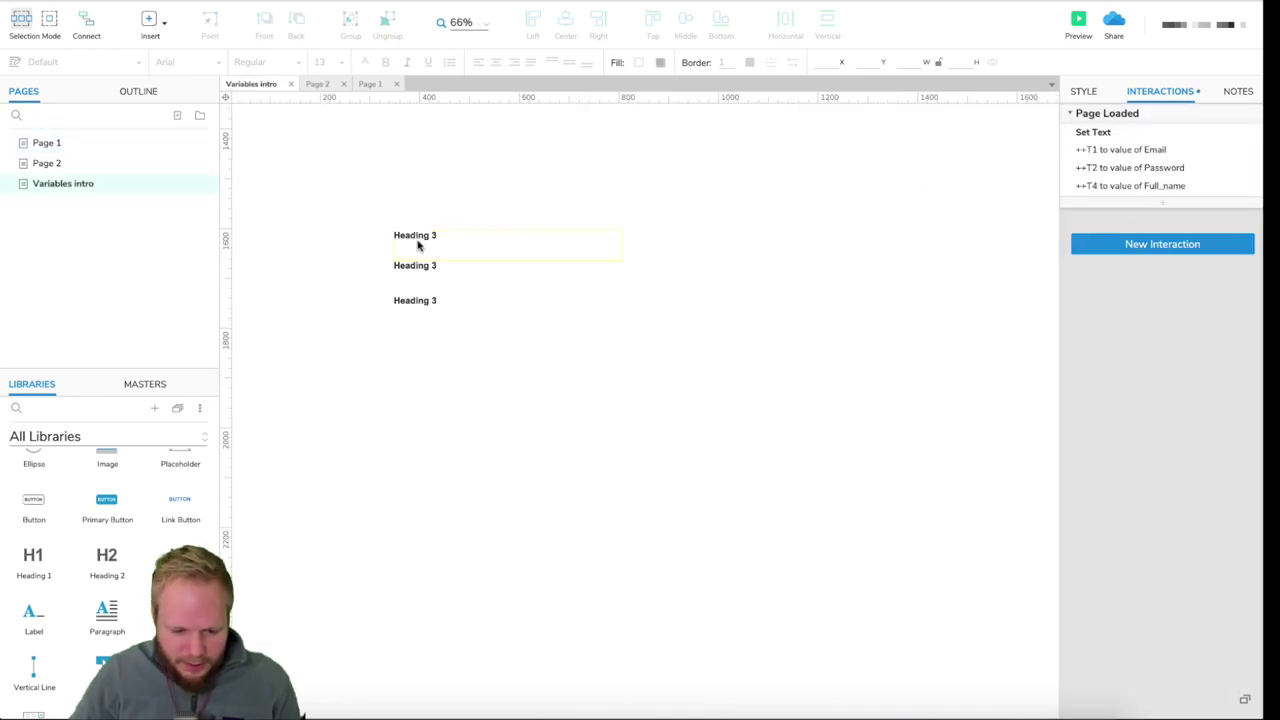
drag(83, 184, 62, 148)
- Give the Subscribe button a Click or Tap Set Variable Value action targeting Email
click(52, 143)
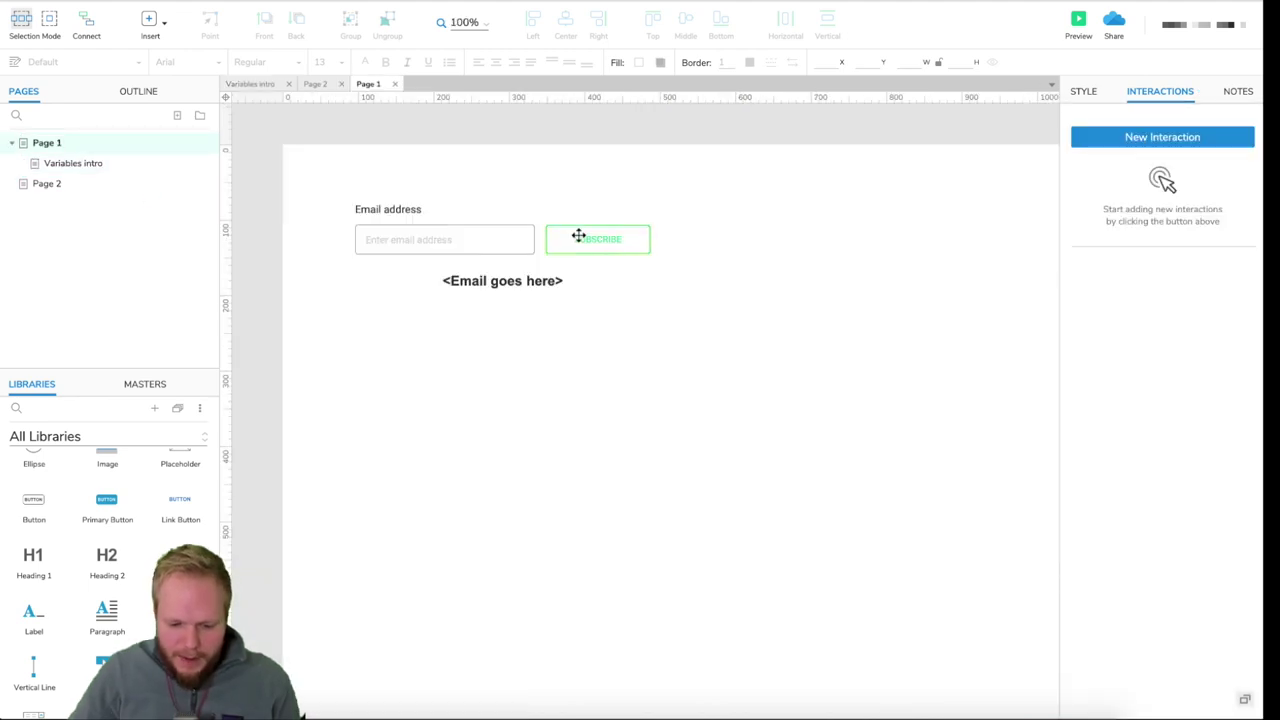
click(636, 235)
click(1100, 206)
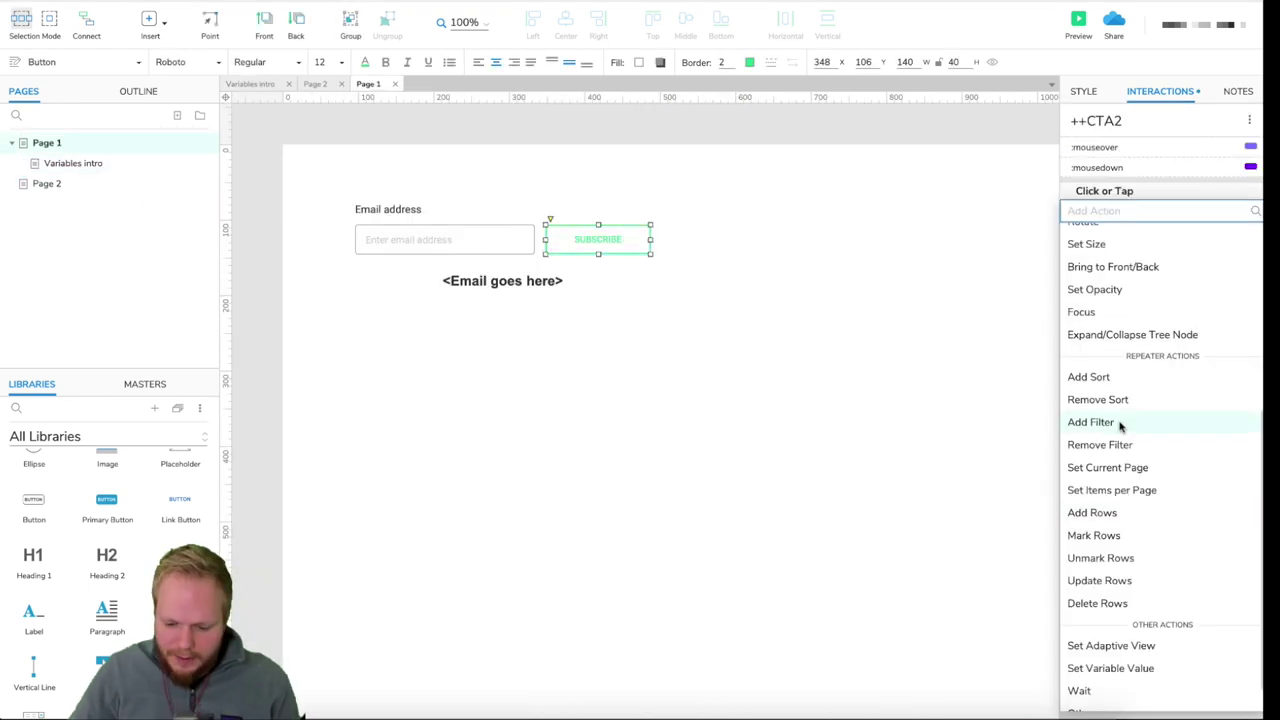
click(1104, 676)
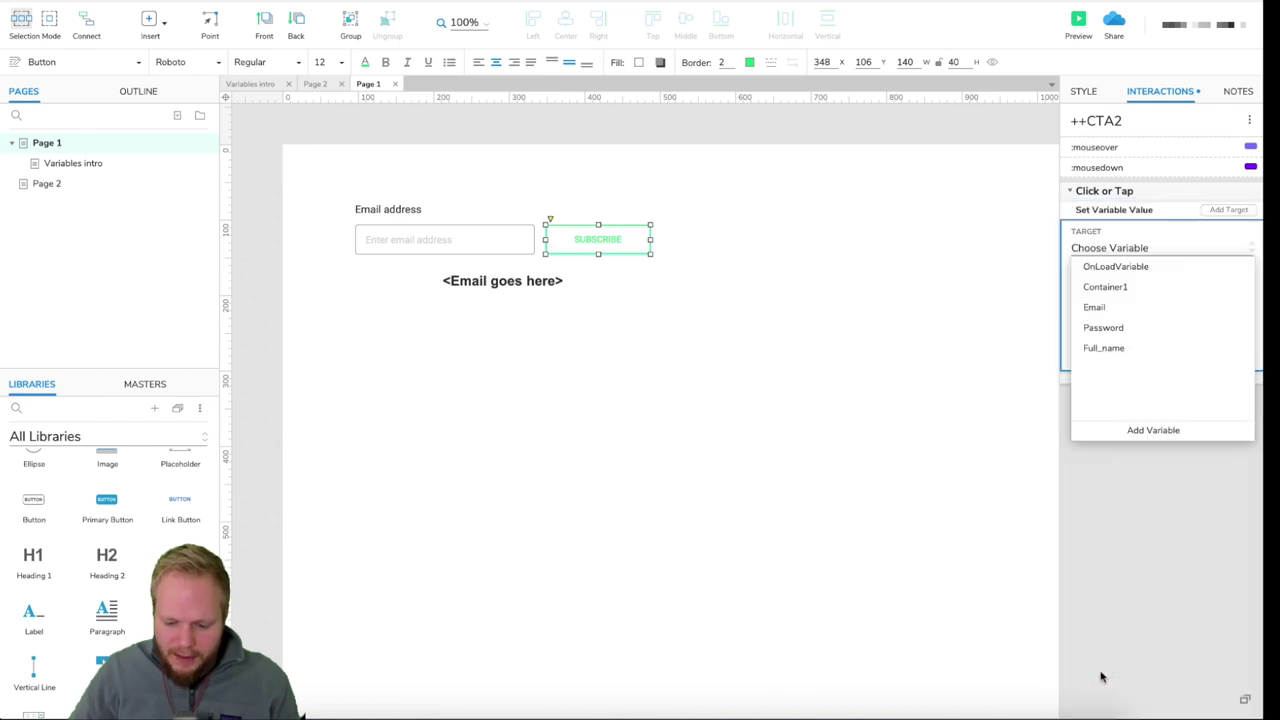
click(1099, 308)
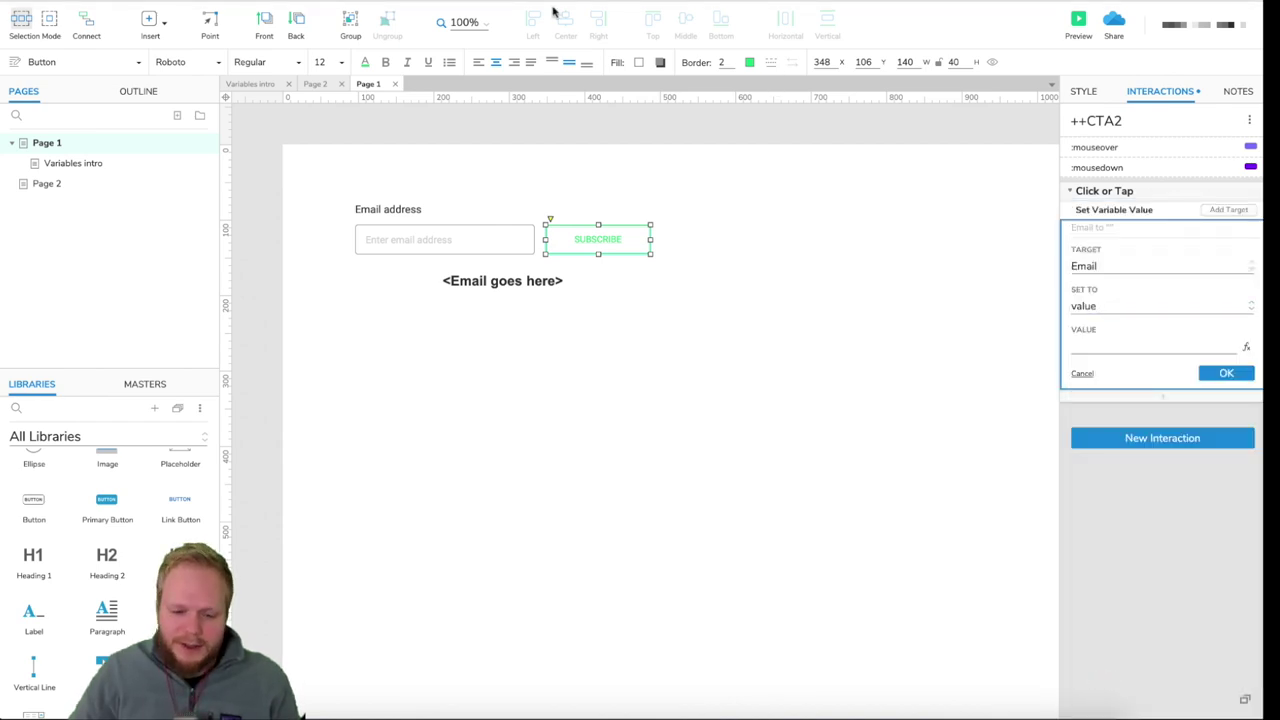
click(255, 0)
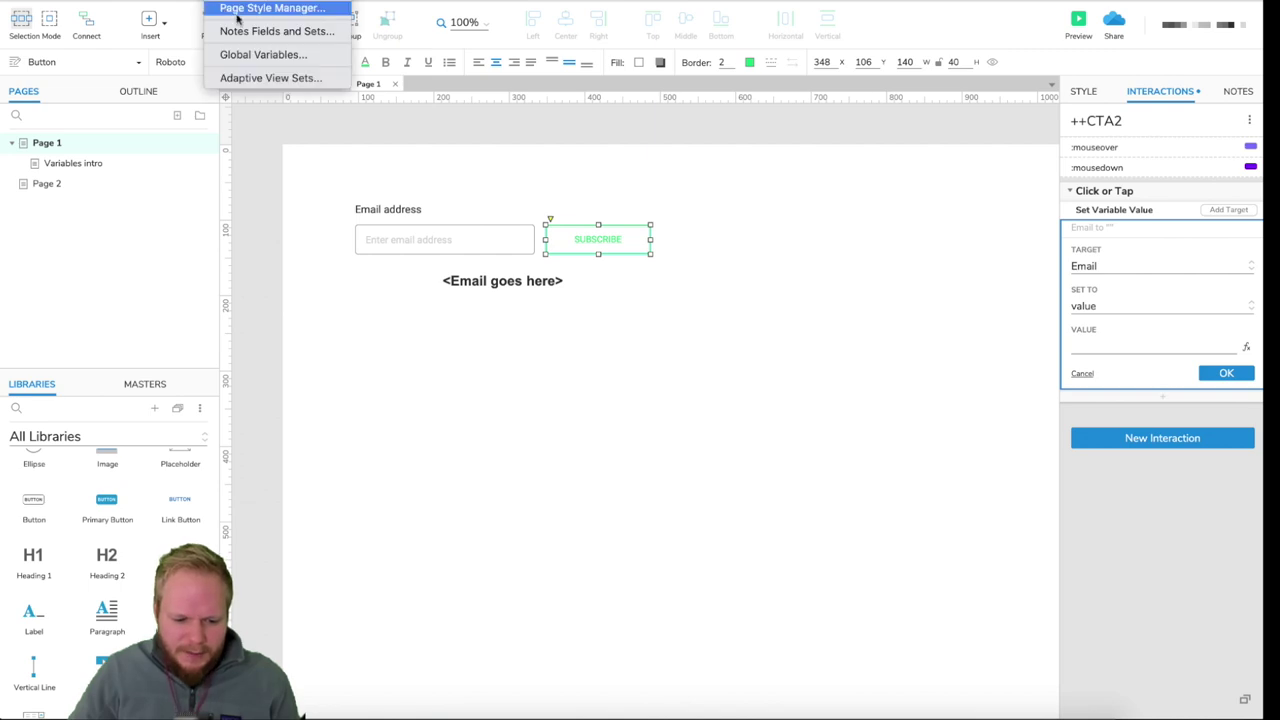
click(262, 55)
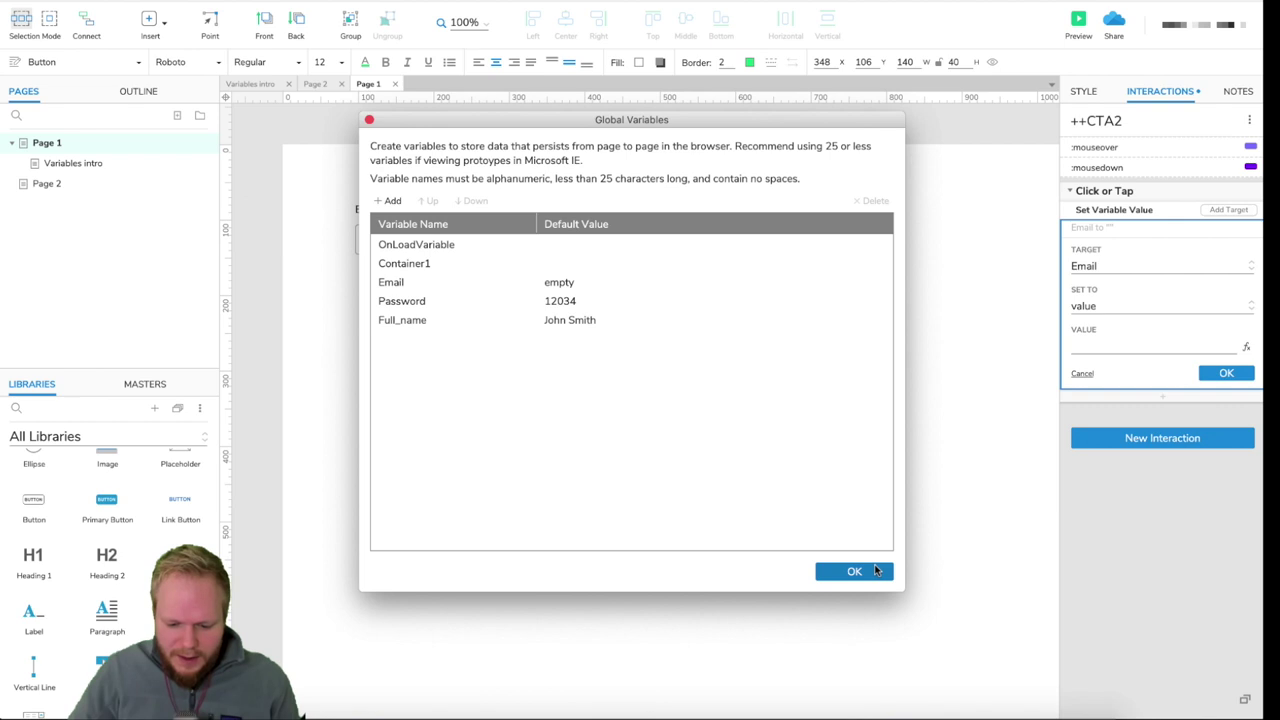
click(854, 571)
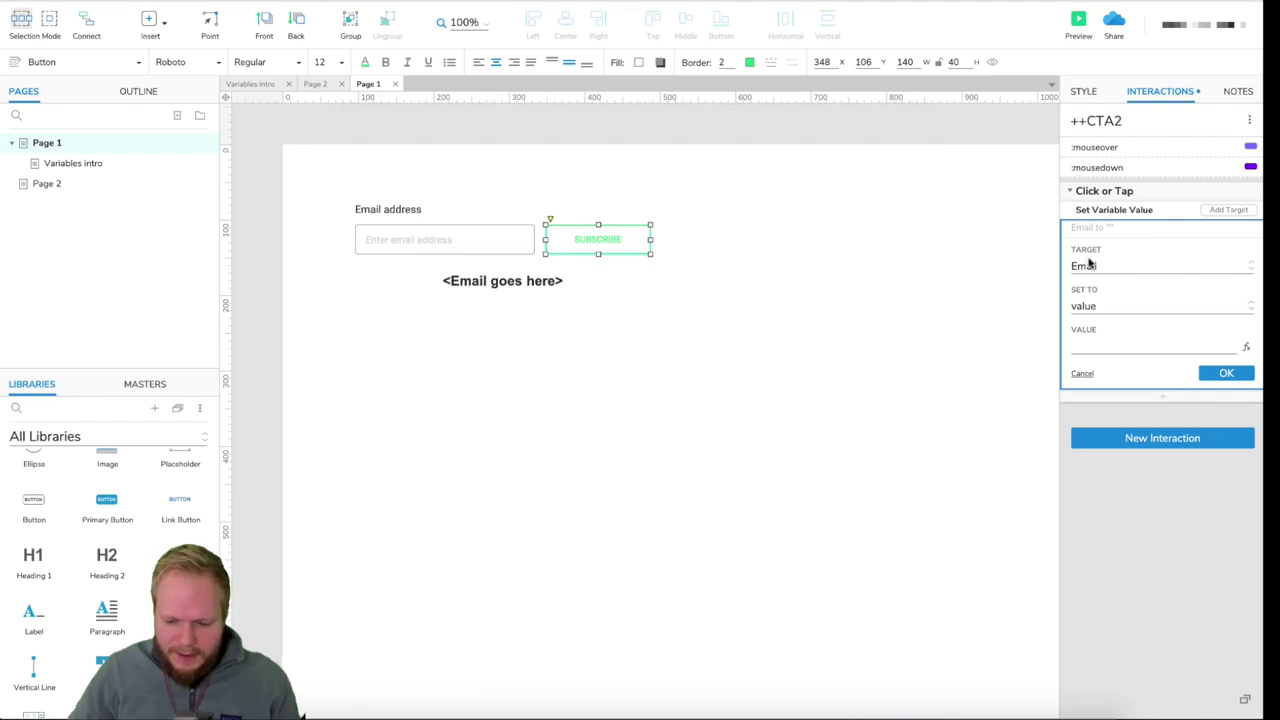
- Set Email to the text on widget ++EmailInput and confirm the action
click(1098, 310)
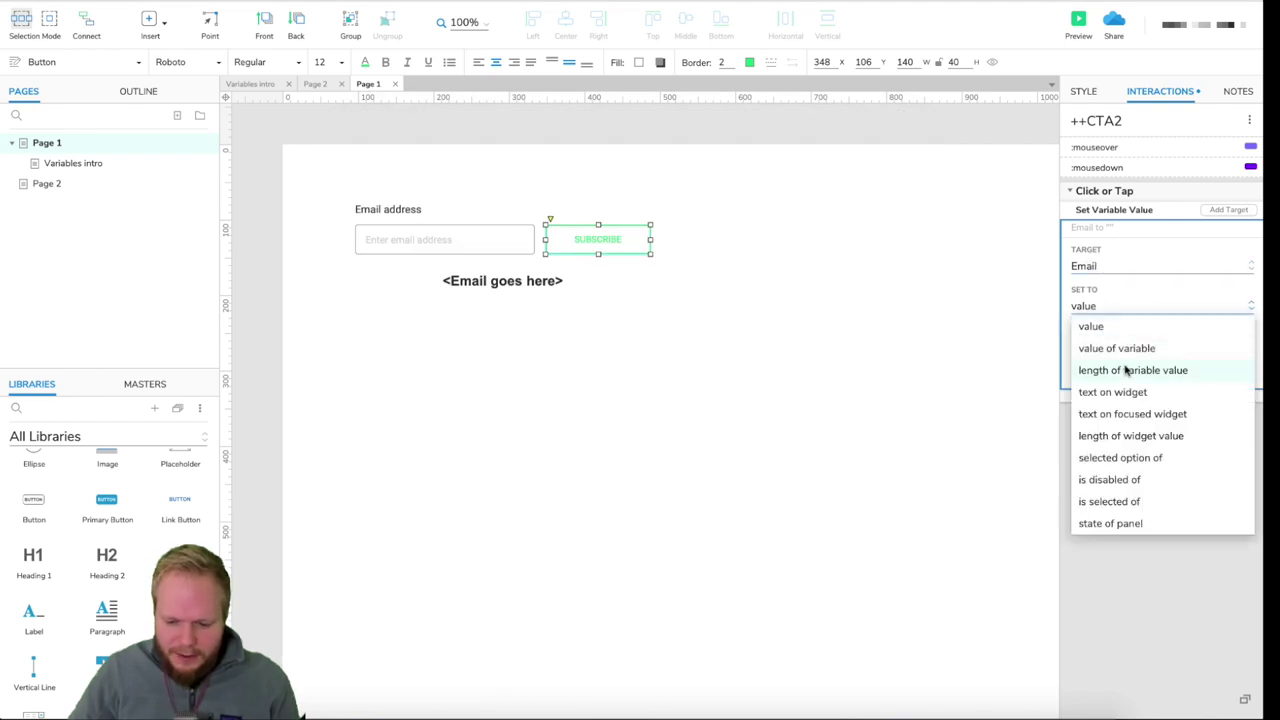
click(1128, 398)
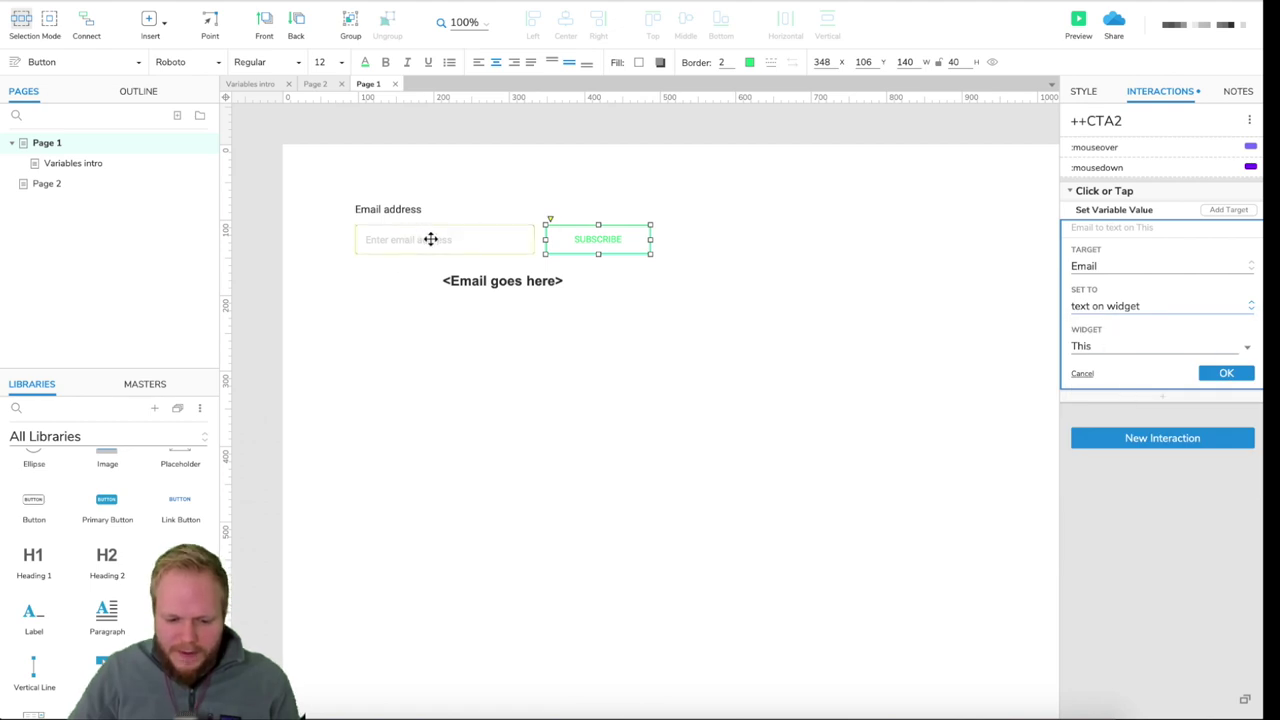
click(1115, 342)
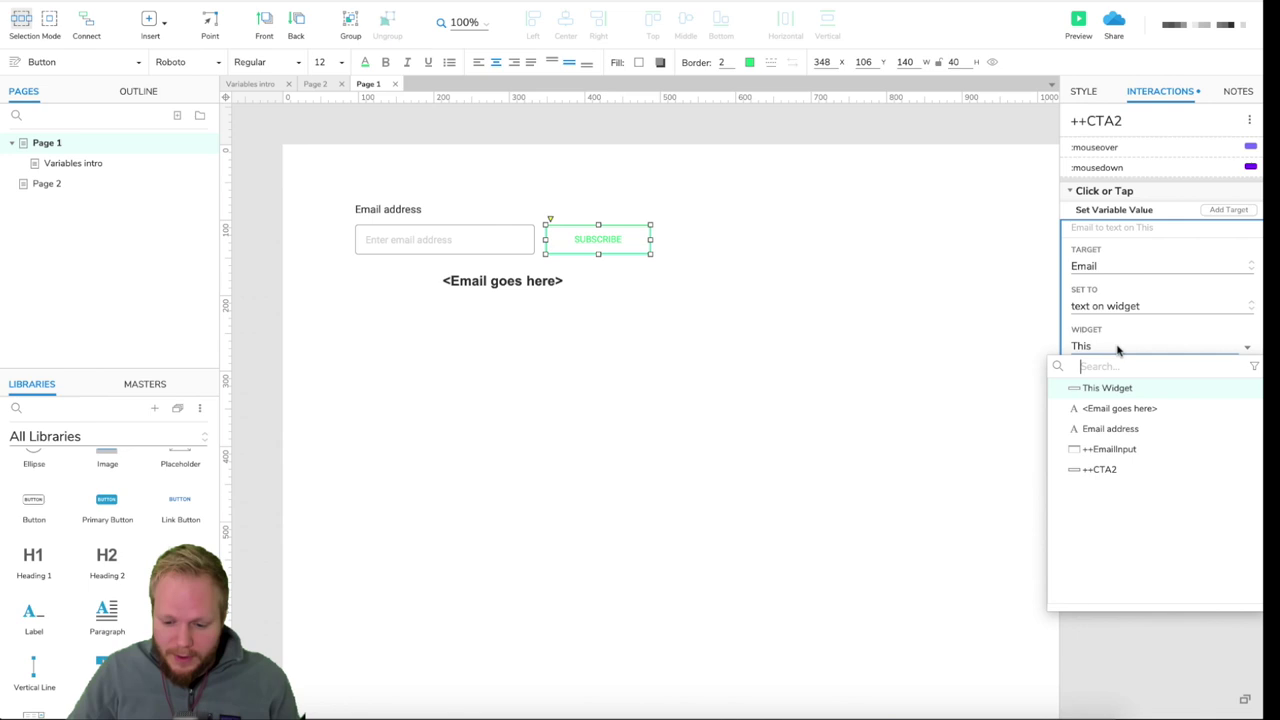
click(1122, 452)
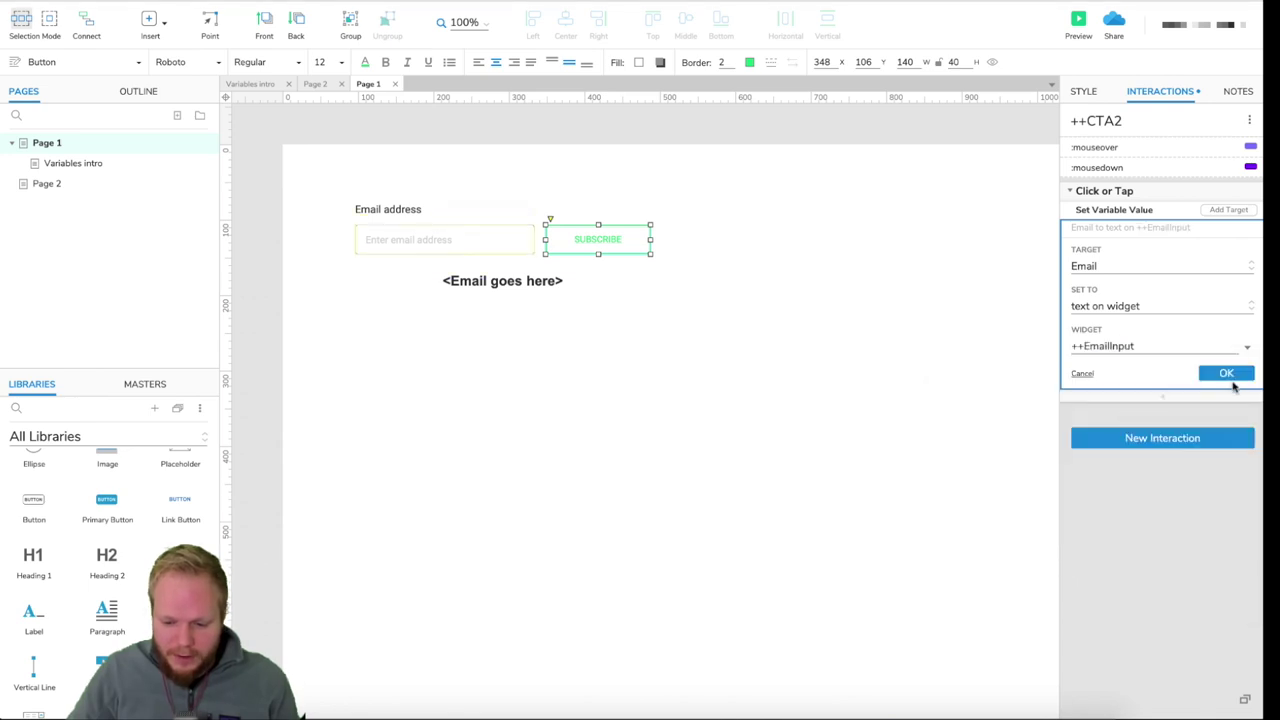
click(1235, 381)
click(980, 280)
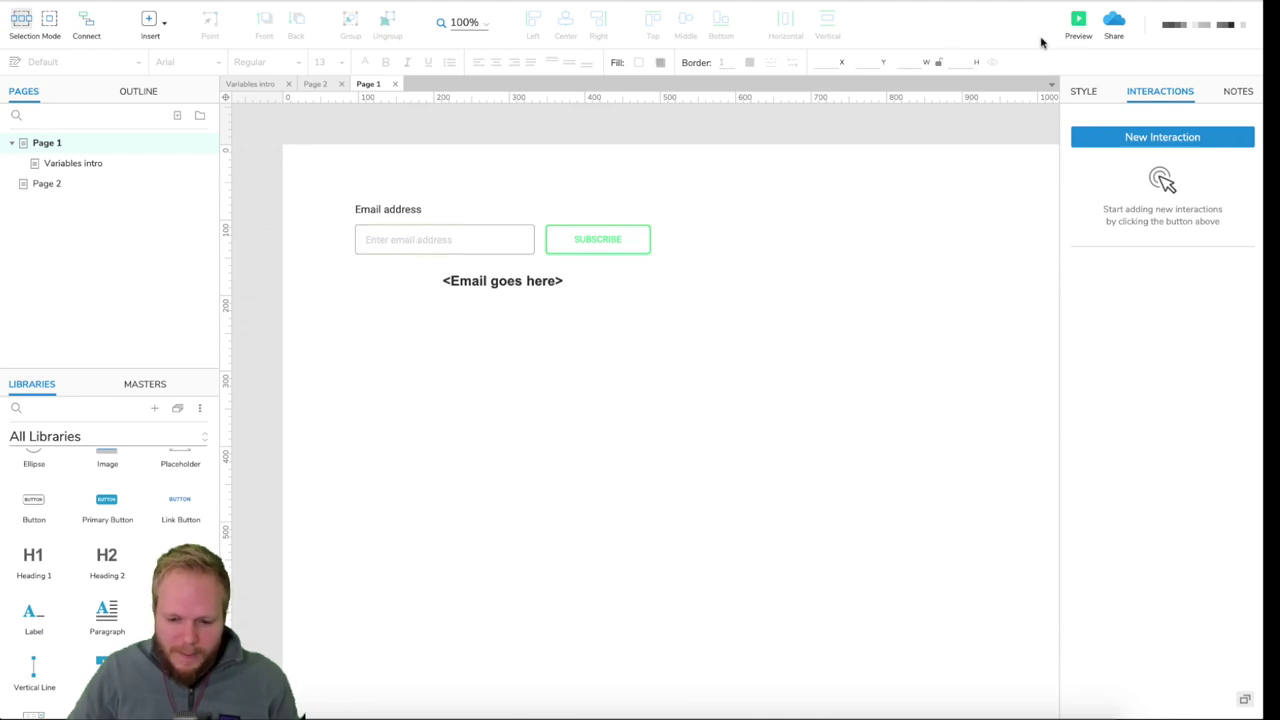
- Preview the prototype, enter an email address in the field, and click SUBSCRIBE
click(1077, 14)
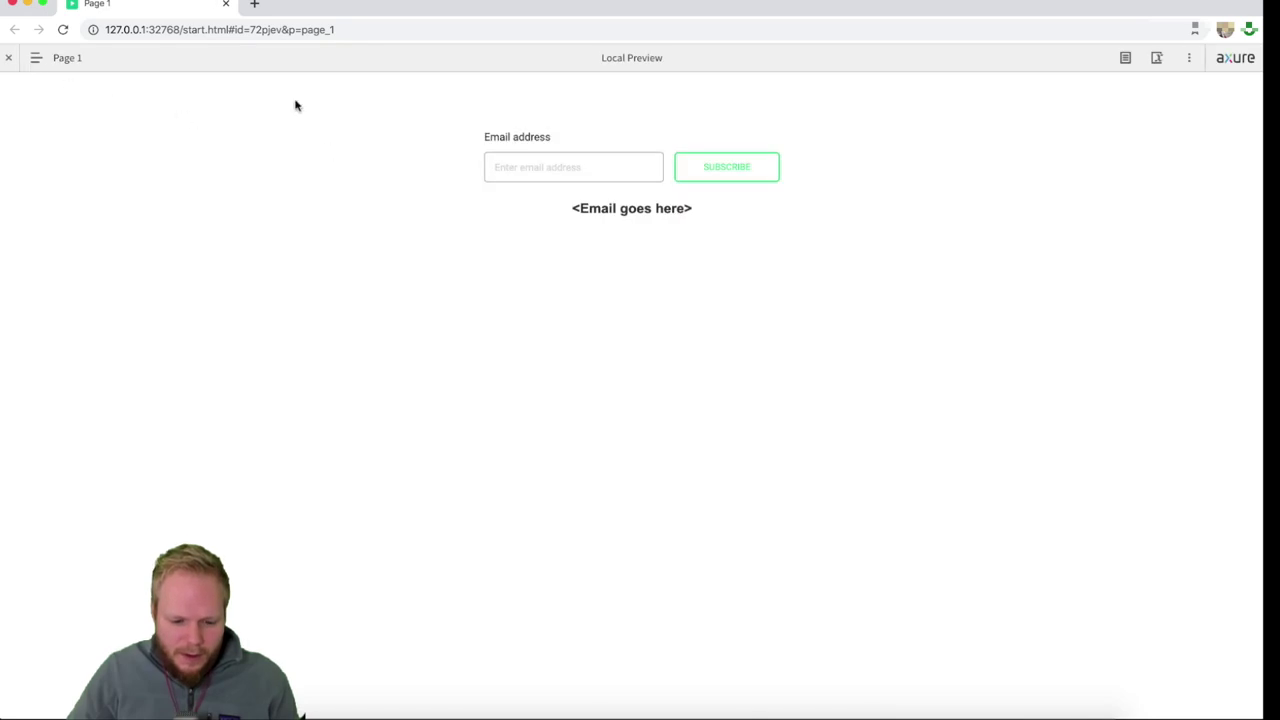
click(546, 166)
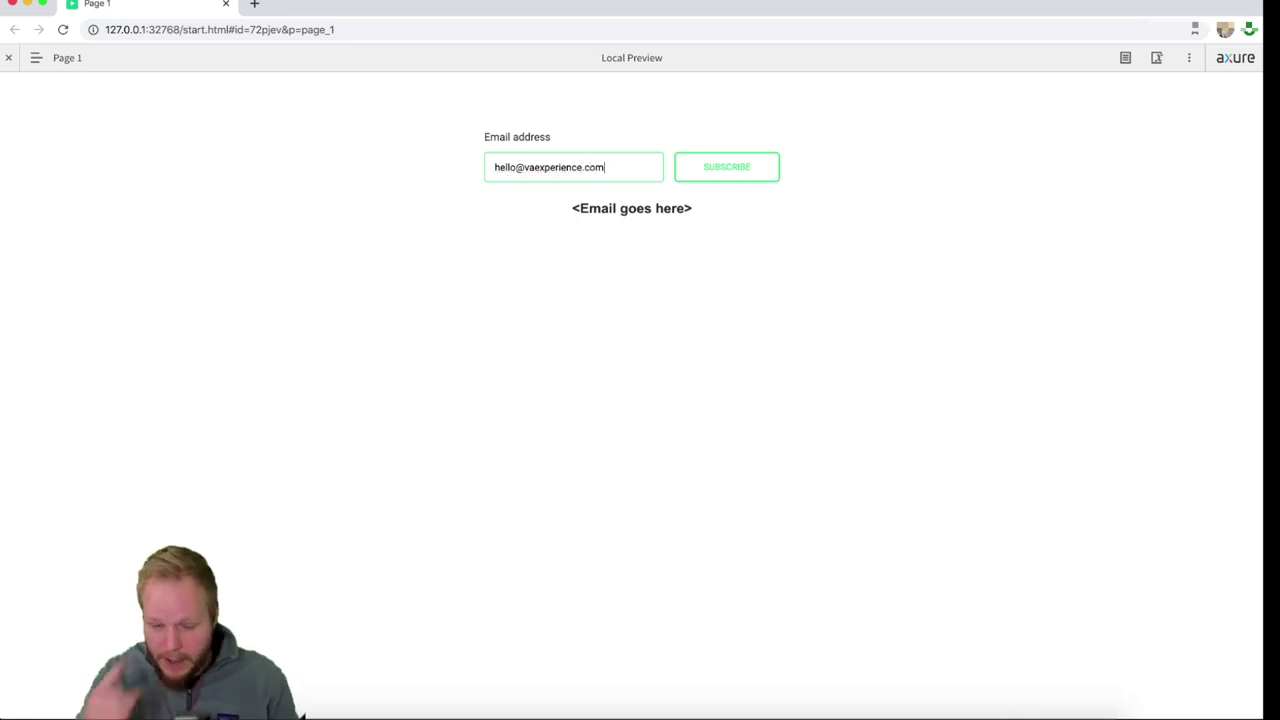
click(725, 170)
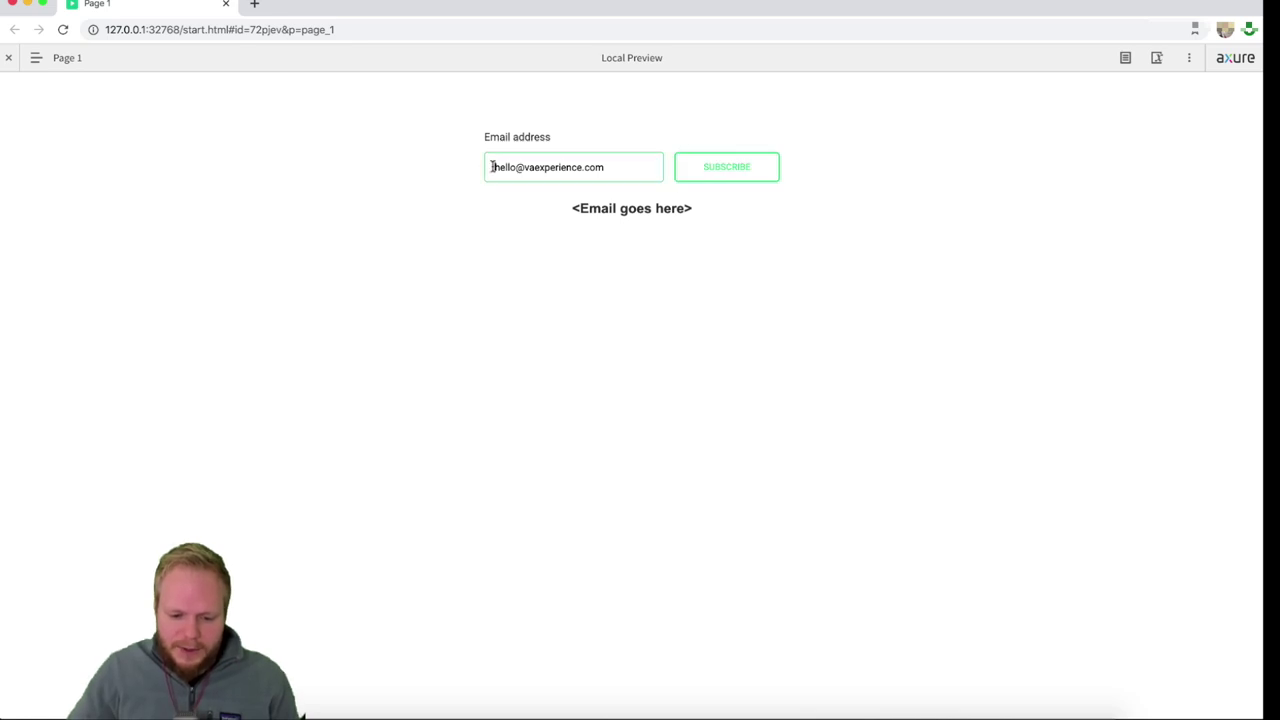
drag(492, 167, 591, 214)
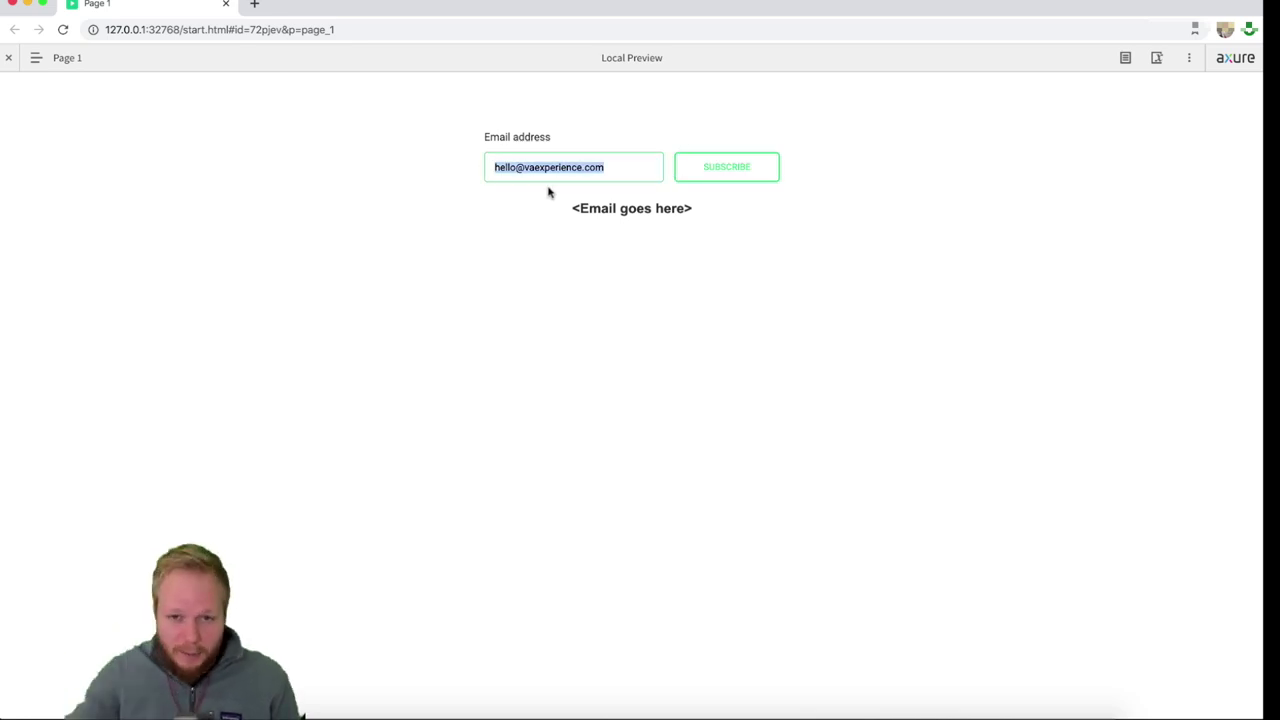
- Go to Variables intro in the preview, check the displayed email, then close the preview
click(36, 60)
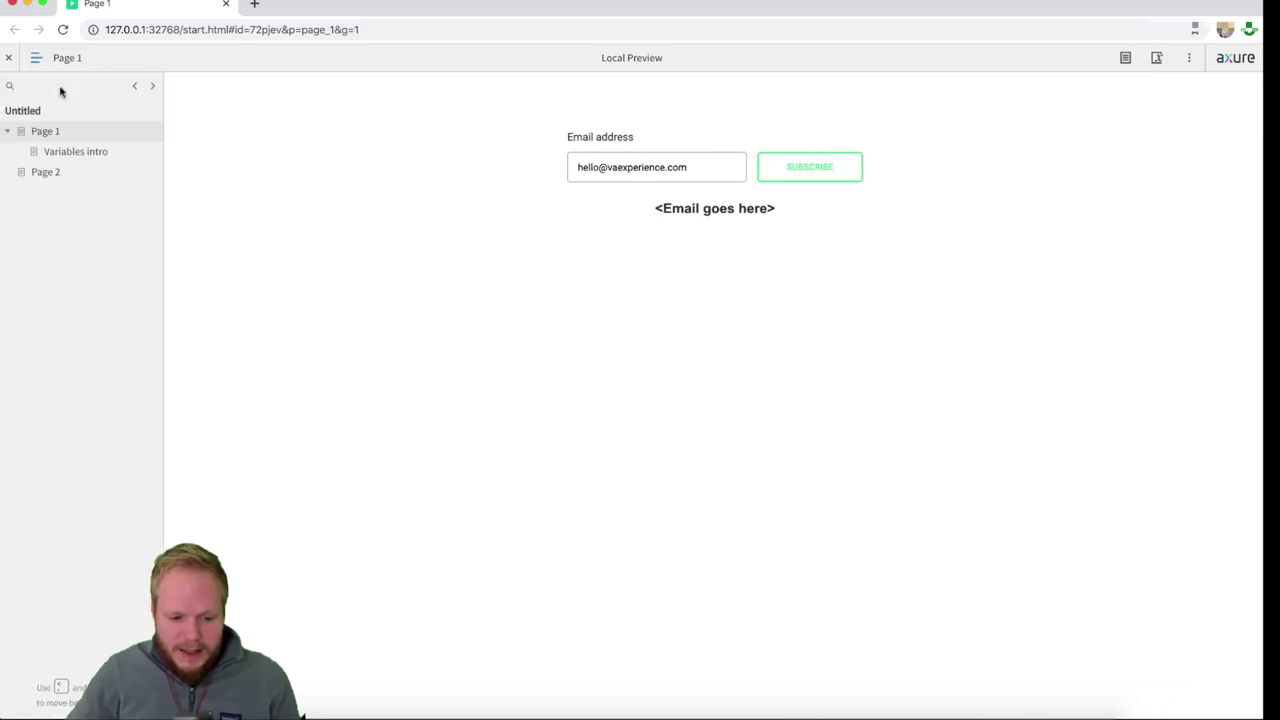
click(76, 155)
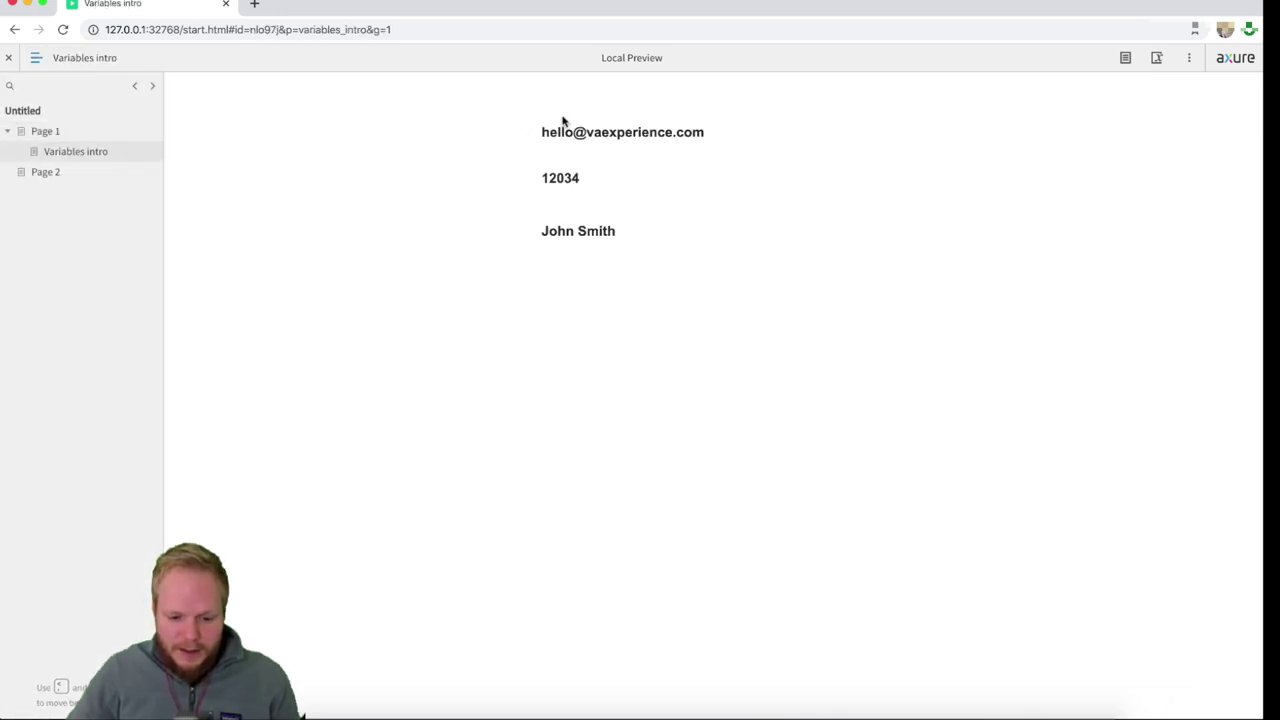
drag(543, 132, 750, 137)
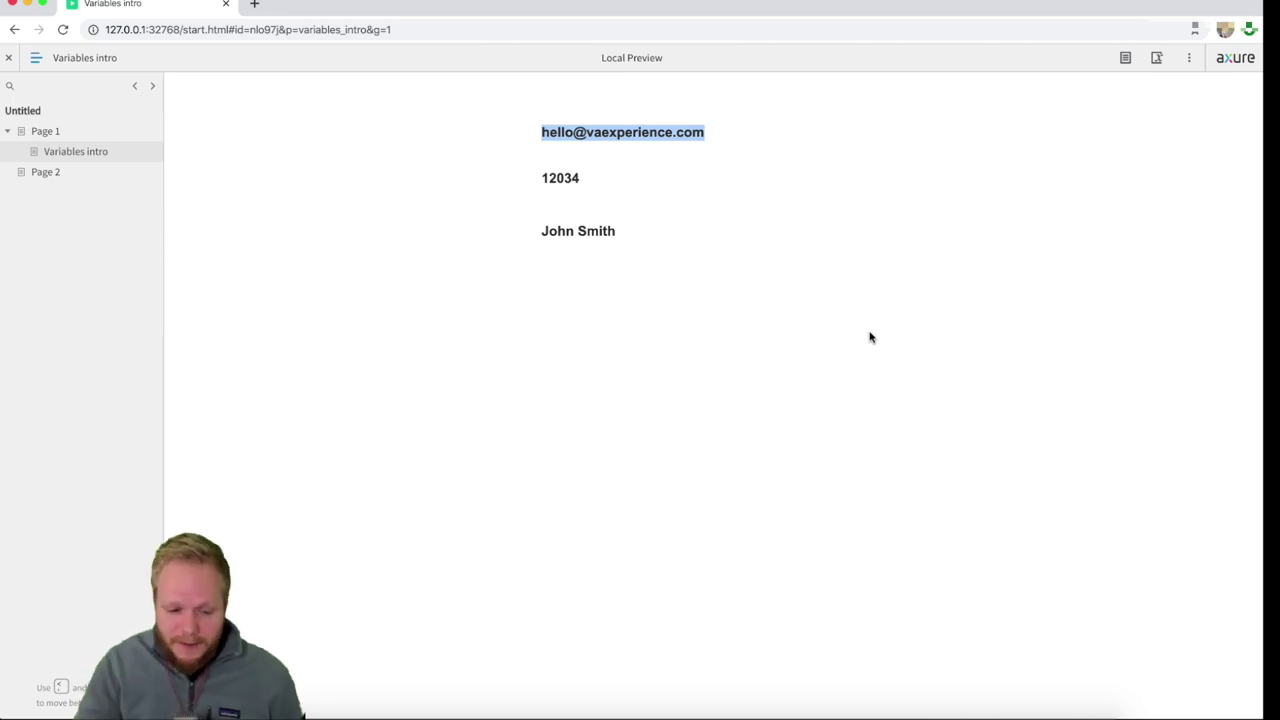
click(560, 196)
click(9, 57)
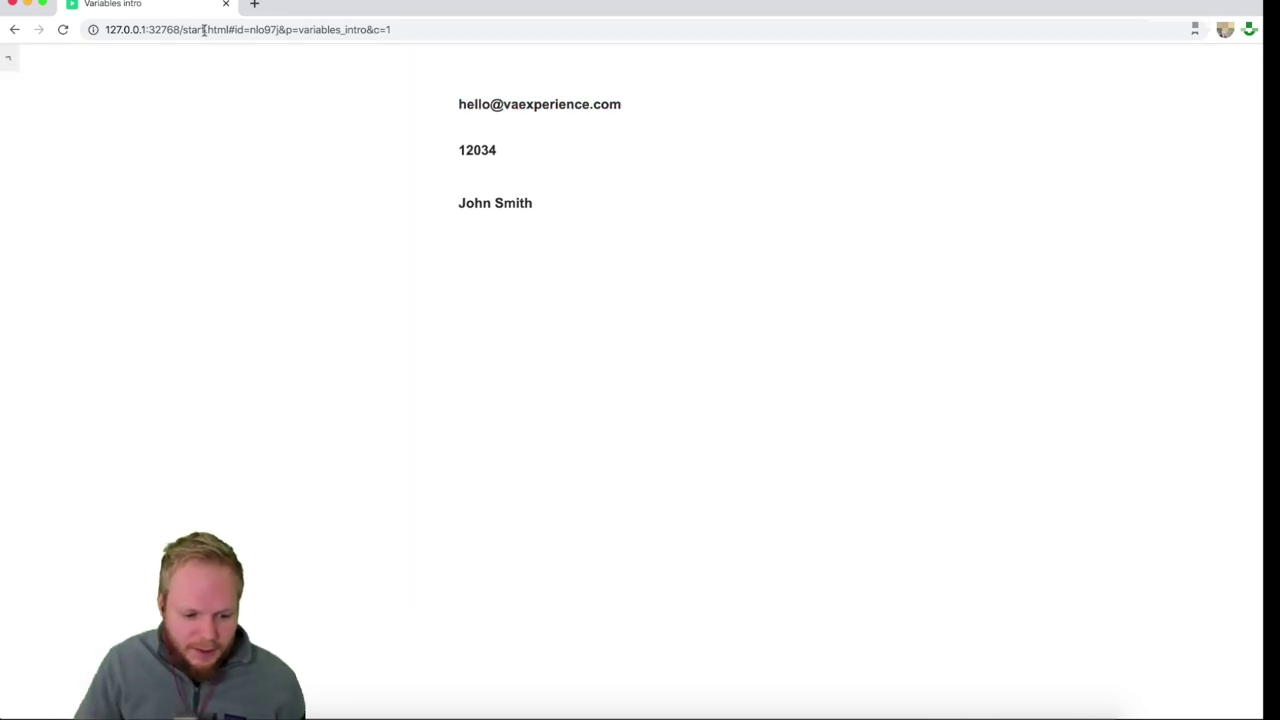
click(225, 4)
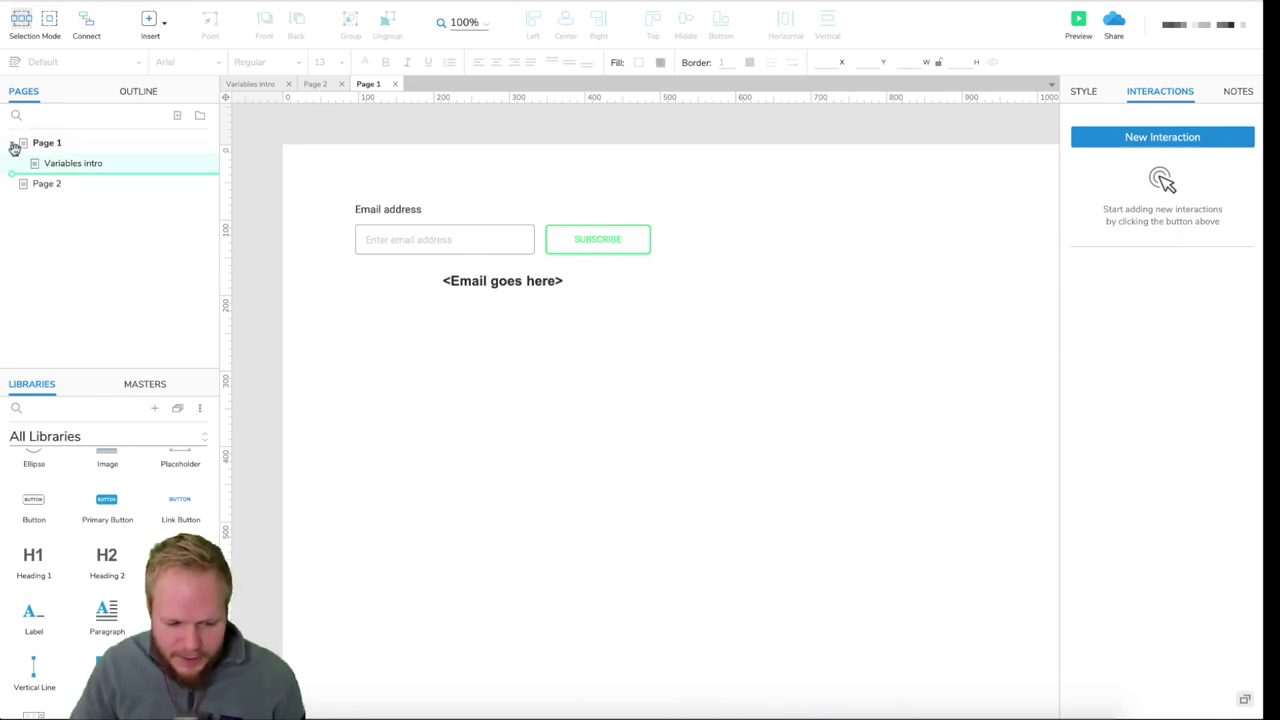
- Move Variables intro back to the top level of the Pages panel and select the Subscribe button
drag(22, 146, 17, 149)
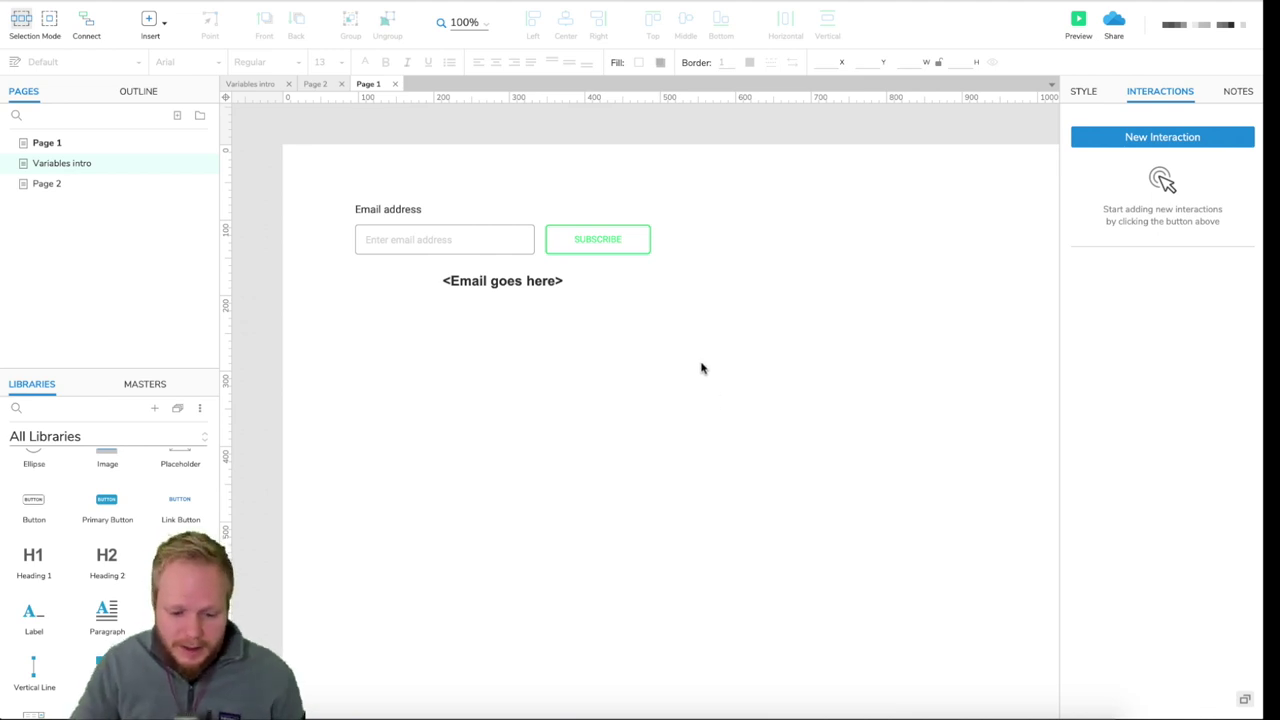
click(578, 239)
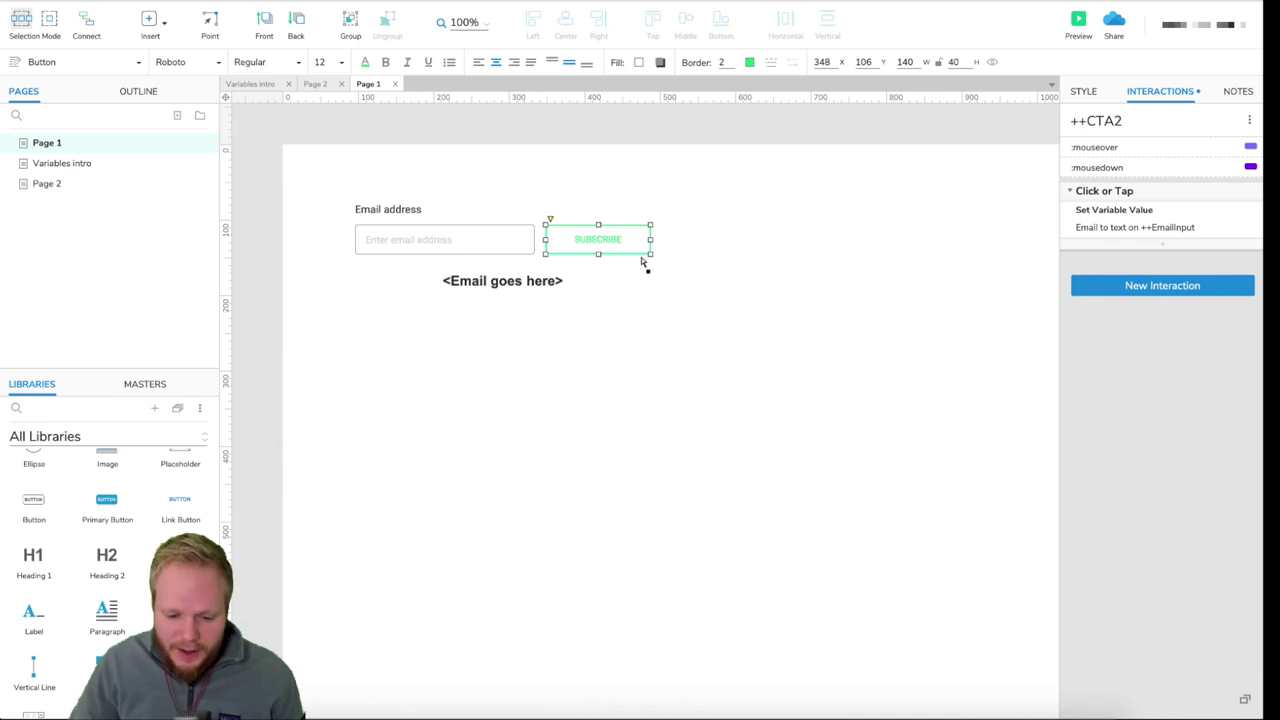
click(663, 319)
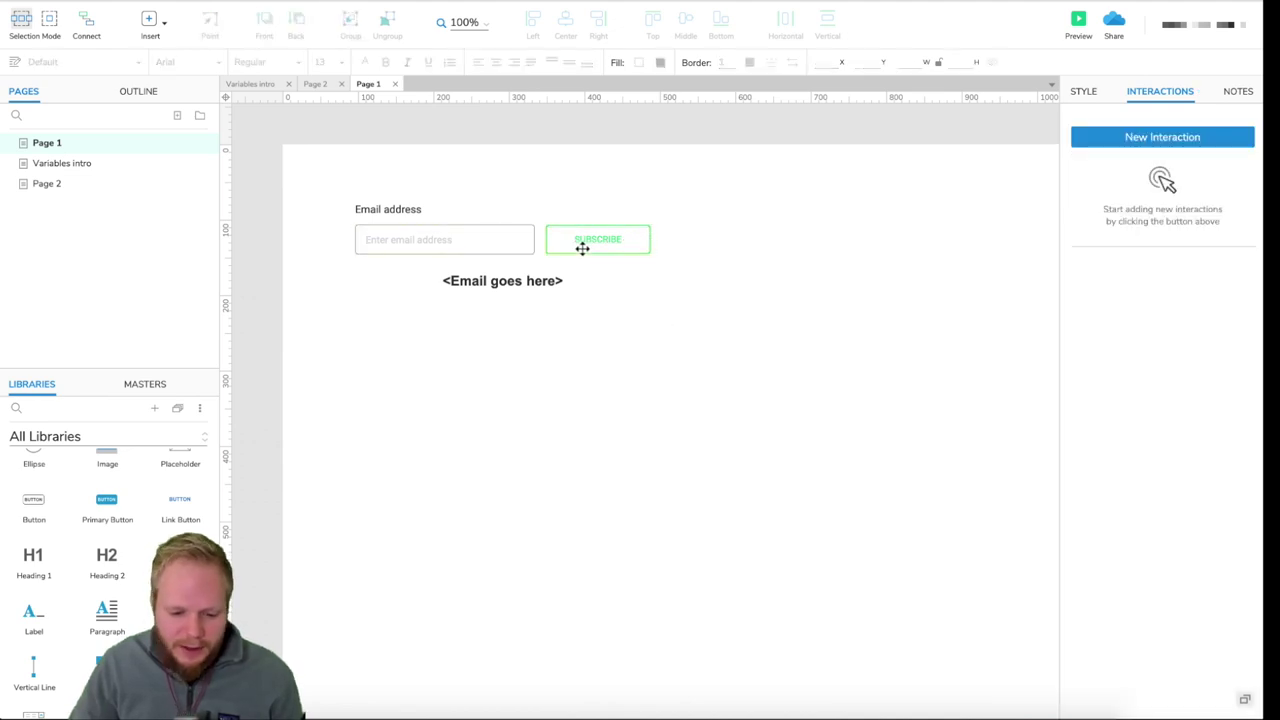
click(582, 244)
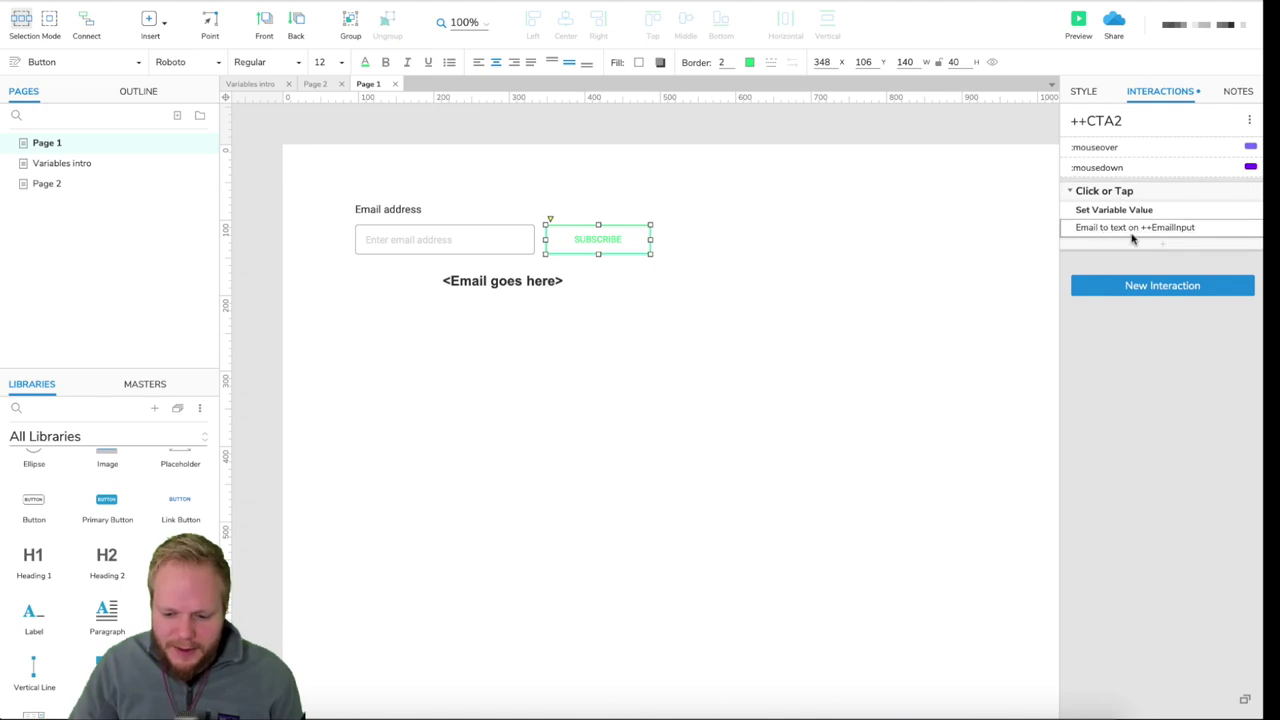
- In the Email Set Variable Value action, keep Set To as a plain value
click(1152, 230)
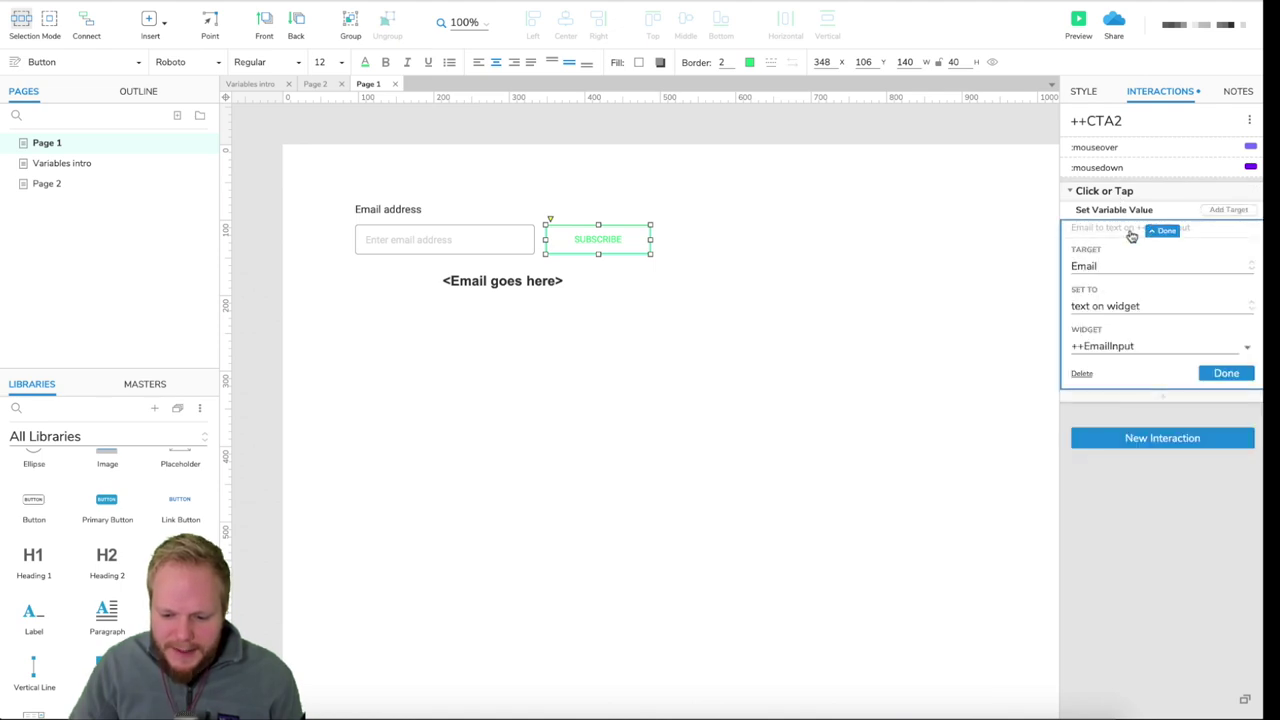
click(1124, 305)
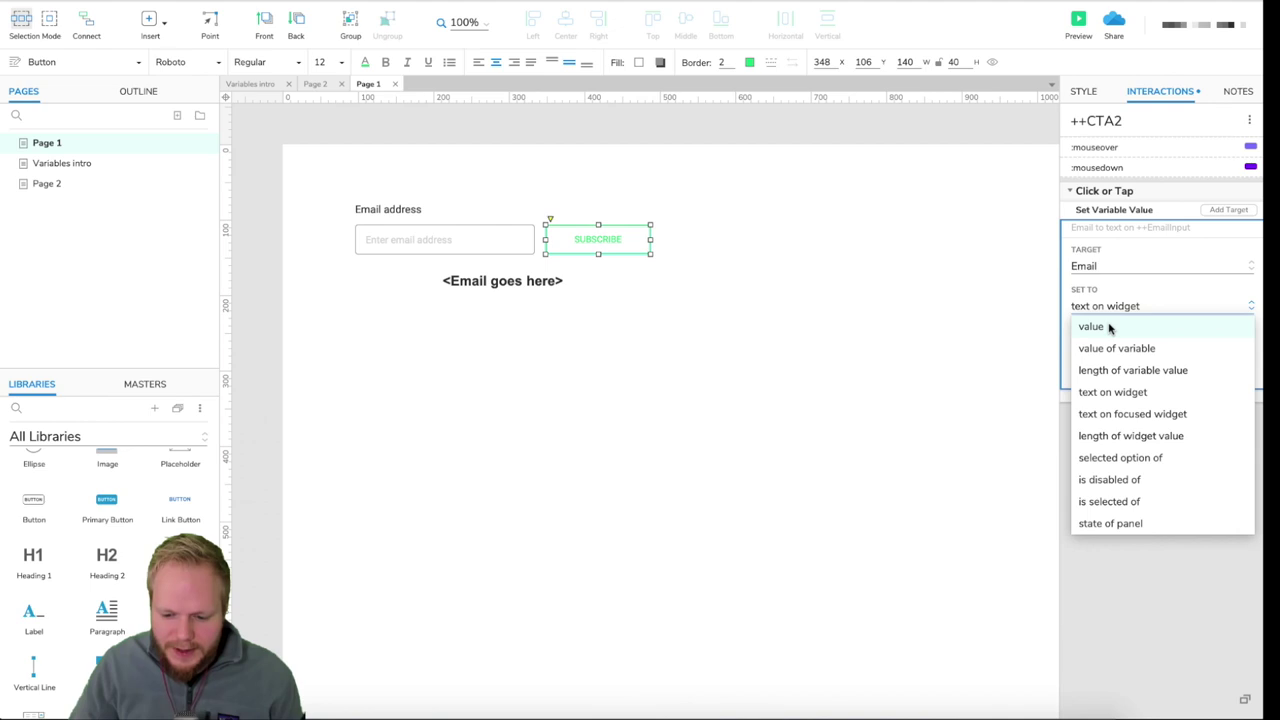
click(1111, 327)
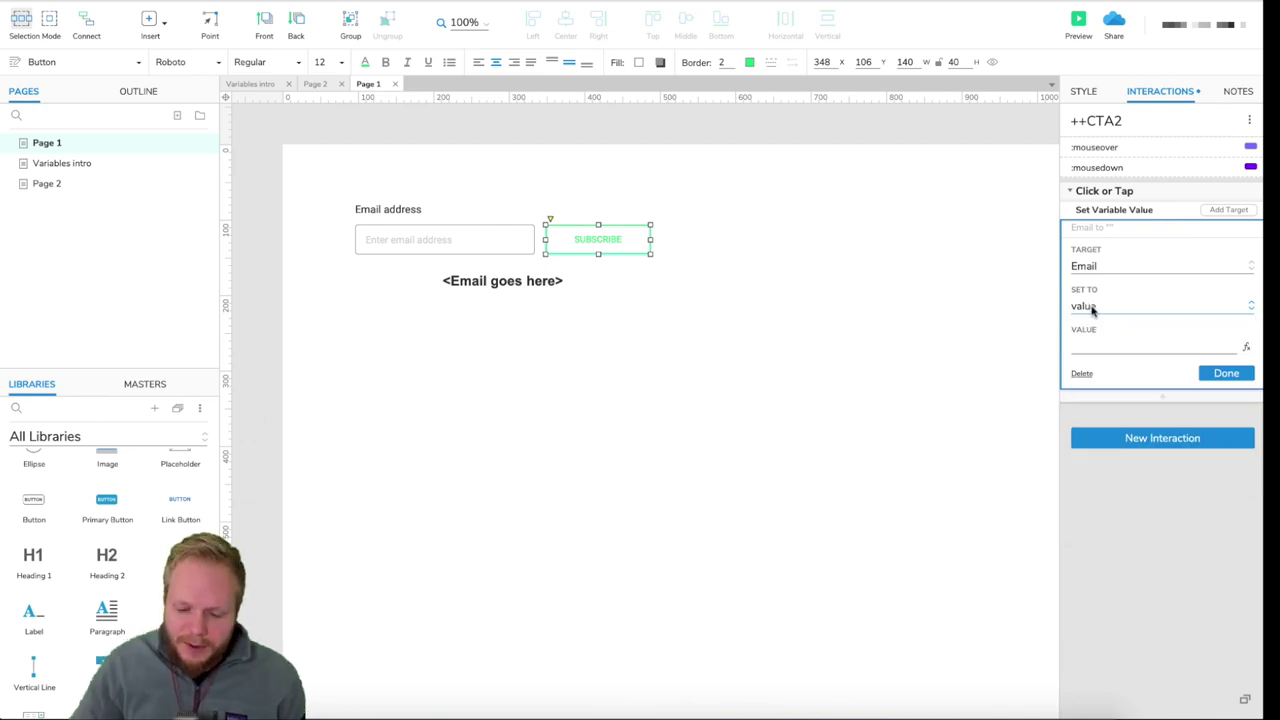
click(1093, 308)
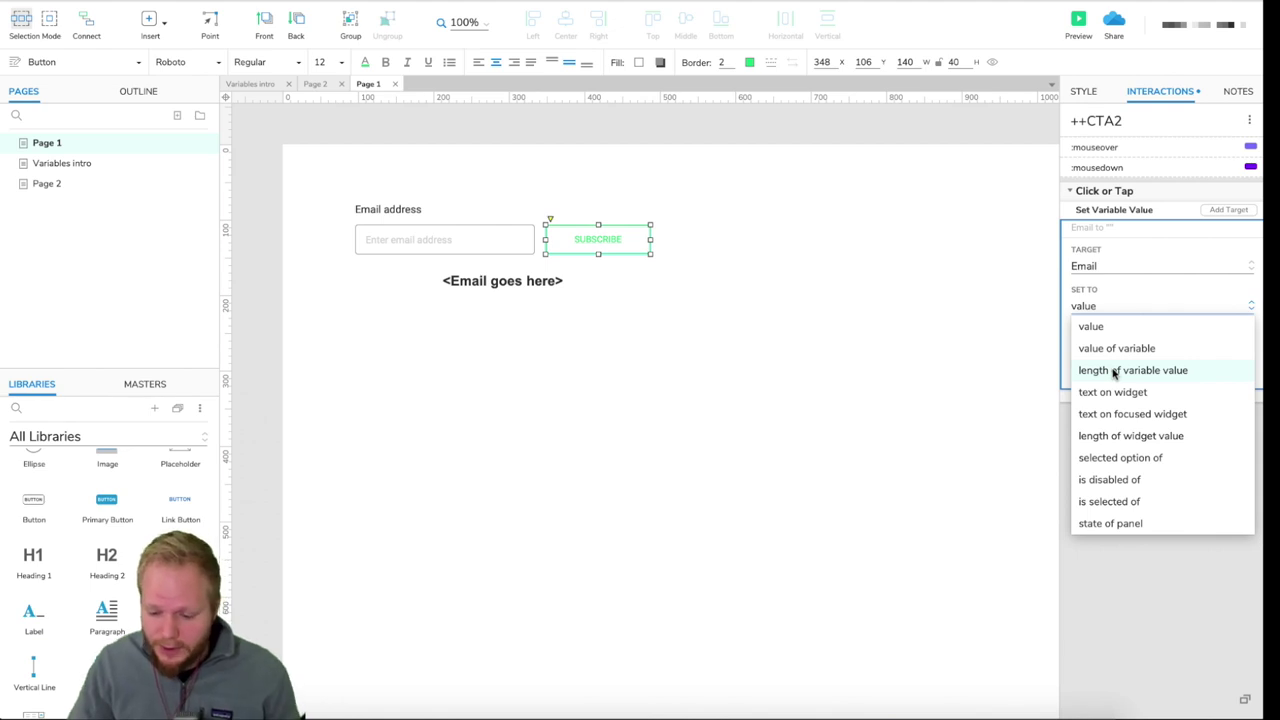
click(1095, 308)
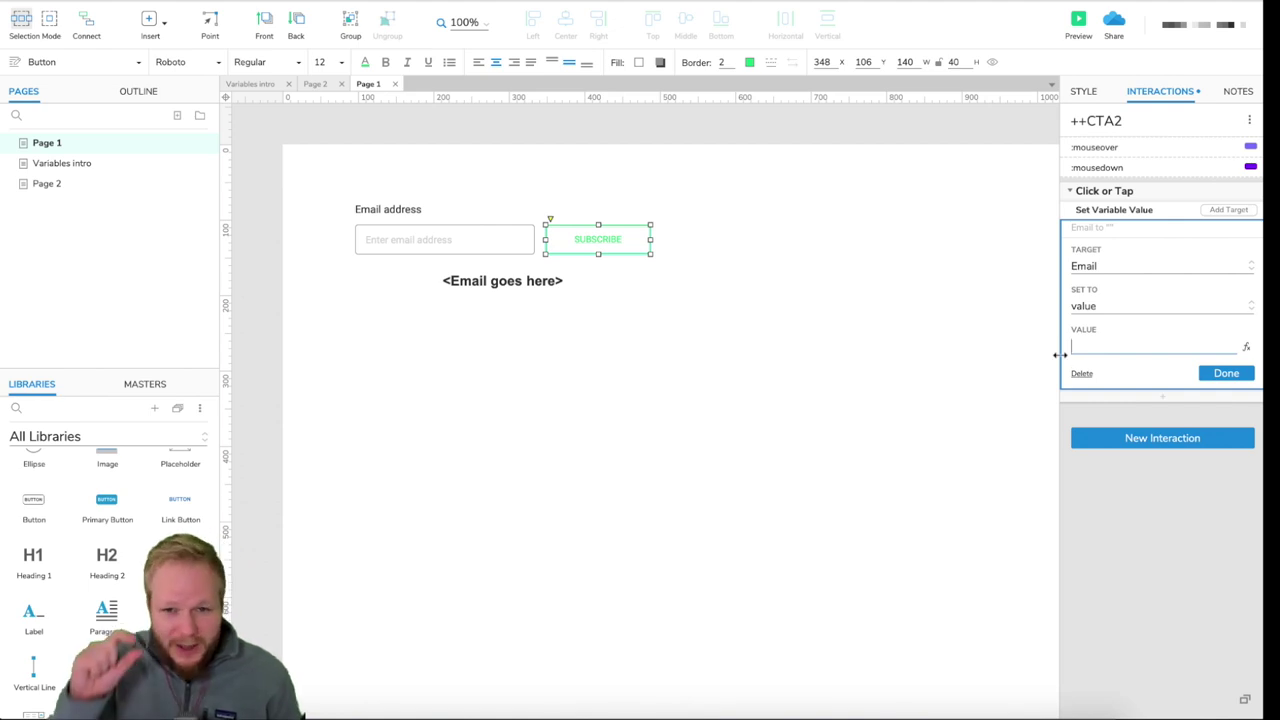
- Open the Edit Text expression editor for the Email value and position its window
click(1245, 350)
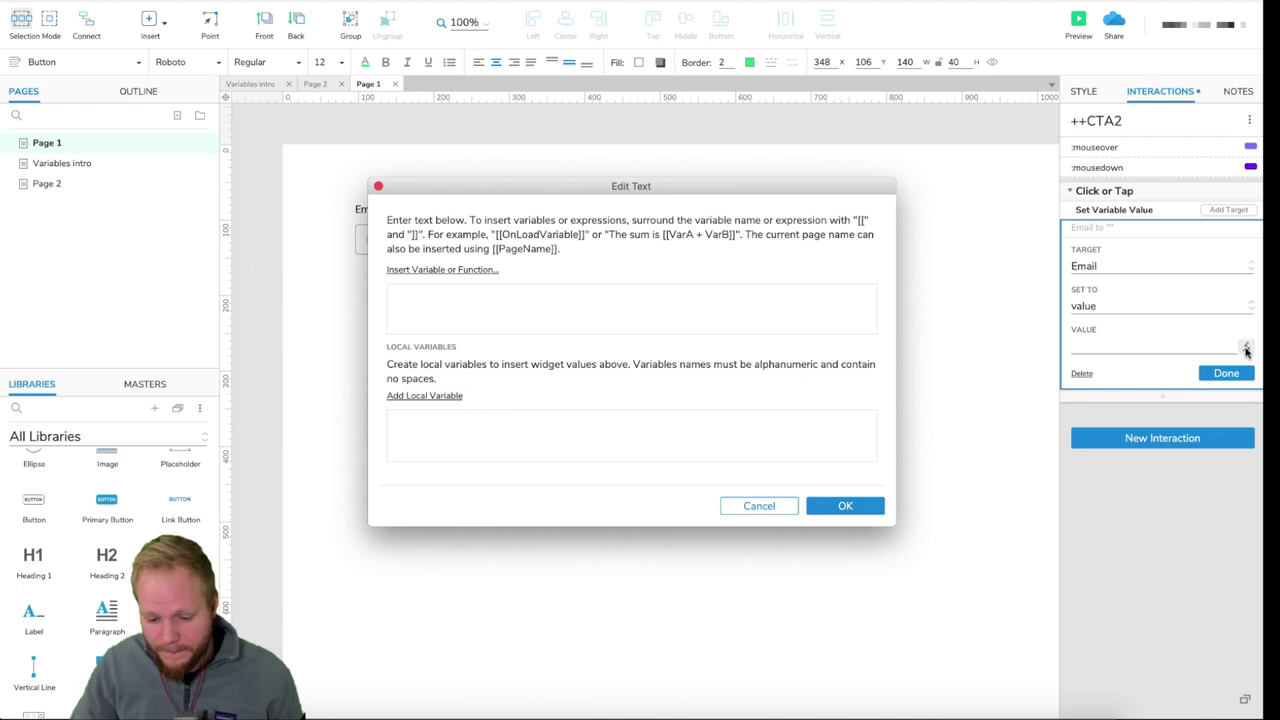
drag(528, 200, 578, 133)
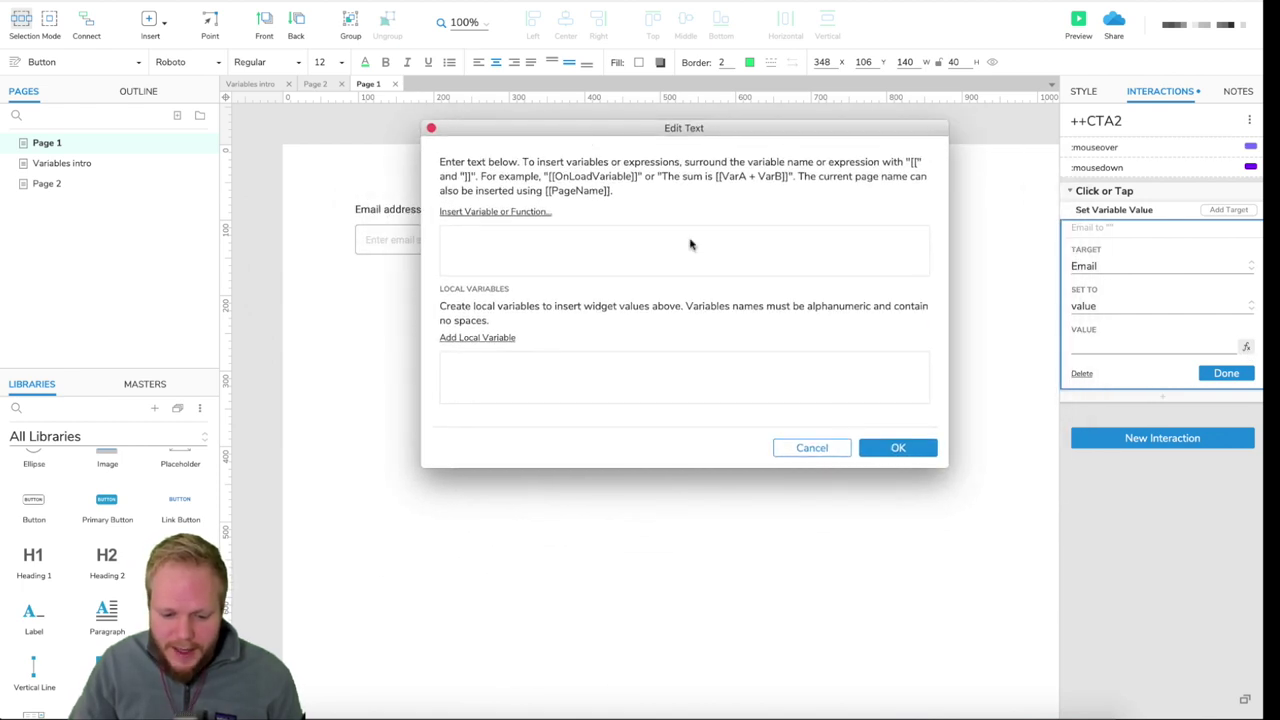
drag(946, 457, 1057, 566)
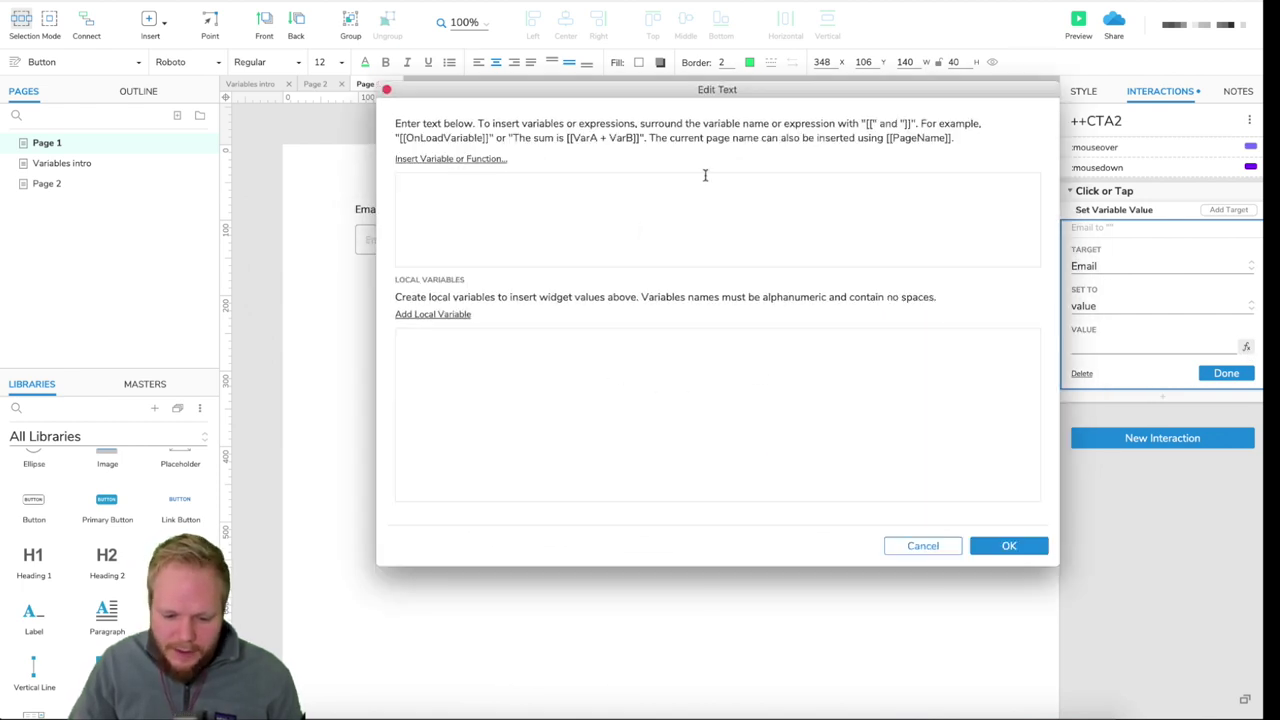
drag(377, 563, 527, 519)
drag(648, 96, 587, 151)
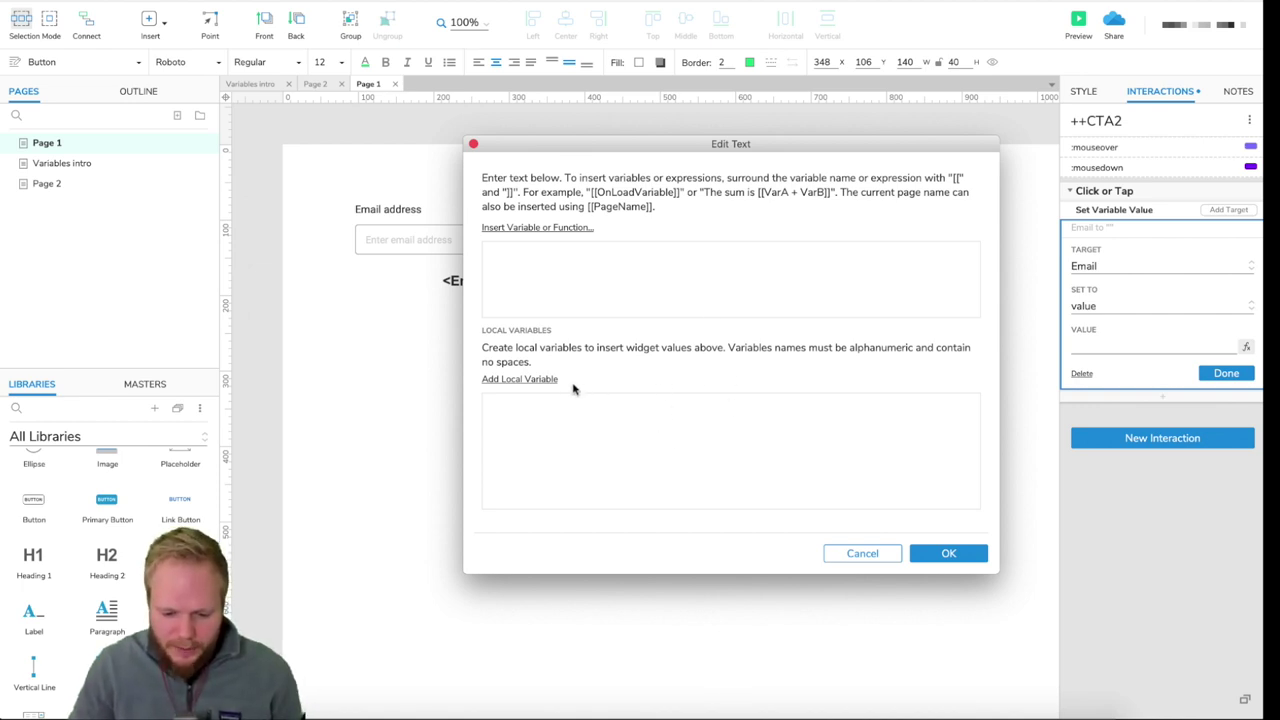
- Add local variable LocalEmailVar capturing the text on widget ++EmailInput
click(531, 388)
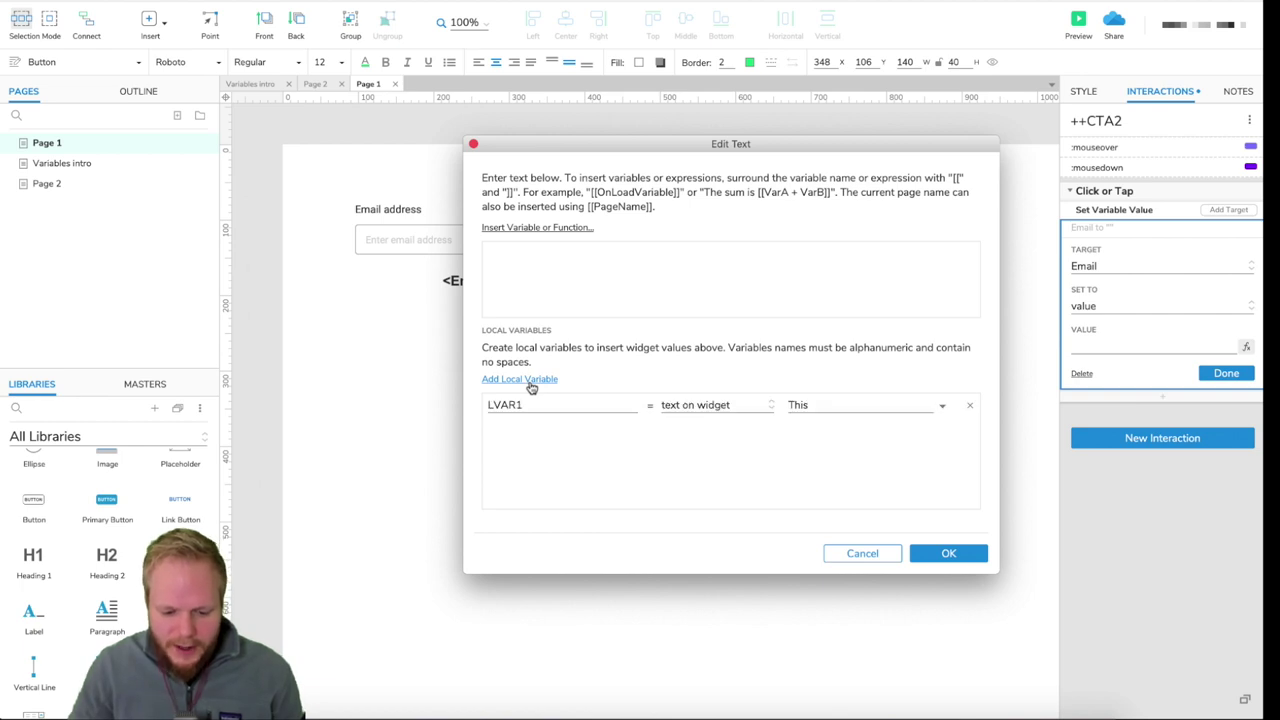
drag(531, 403, 452, 403)
text(Local)
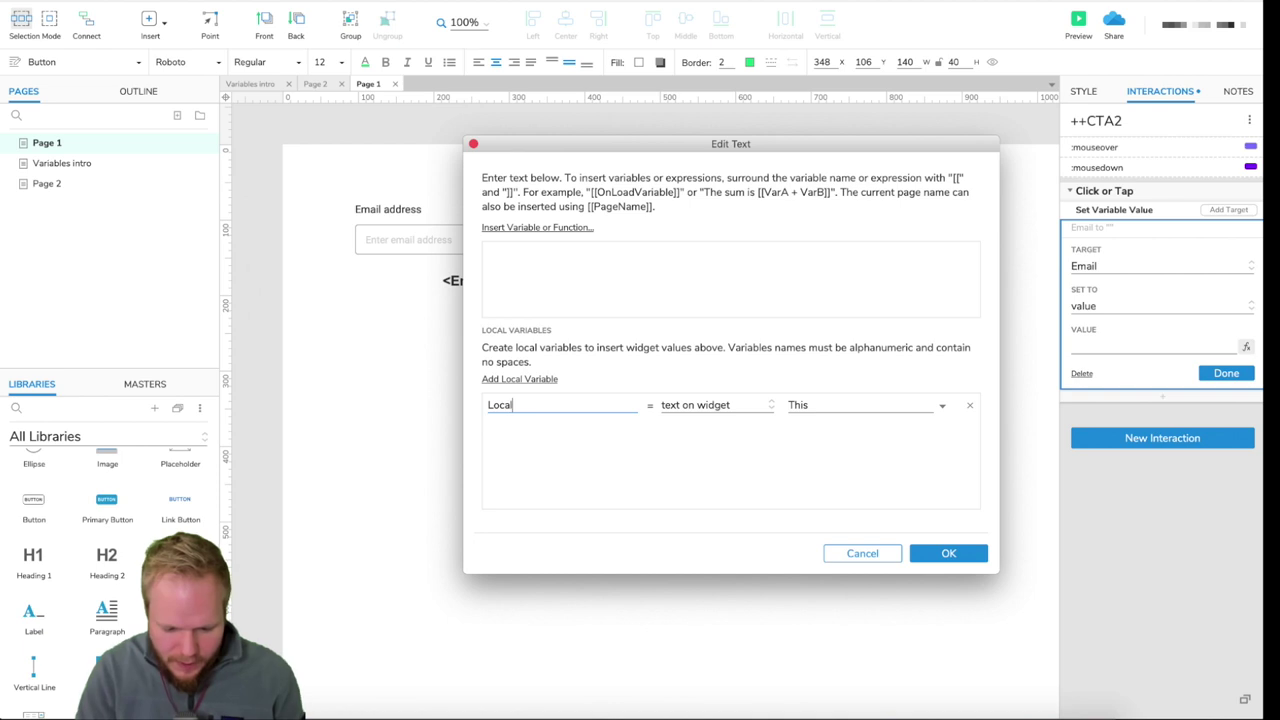
text(EmailVar)
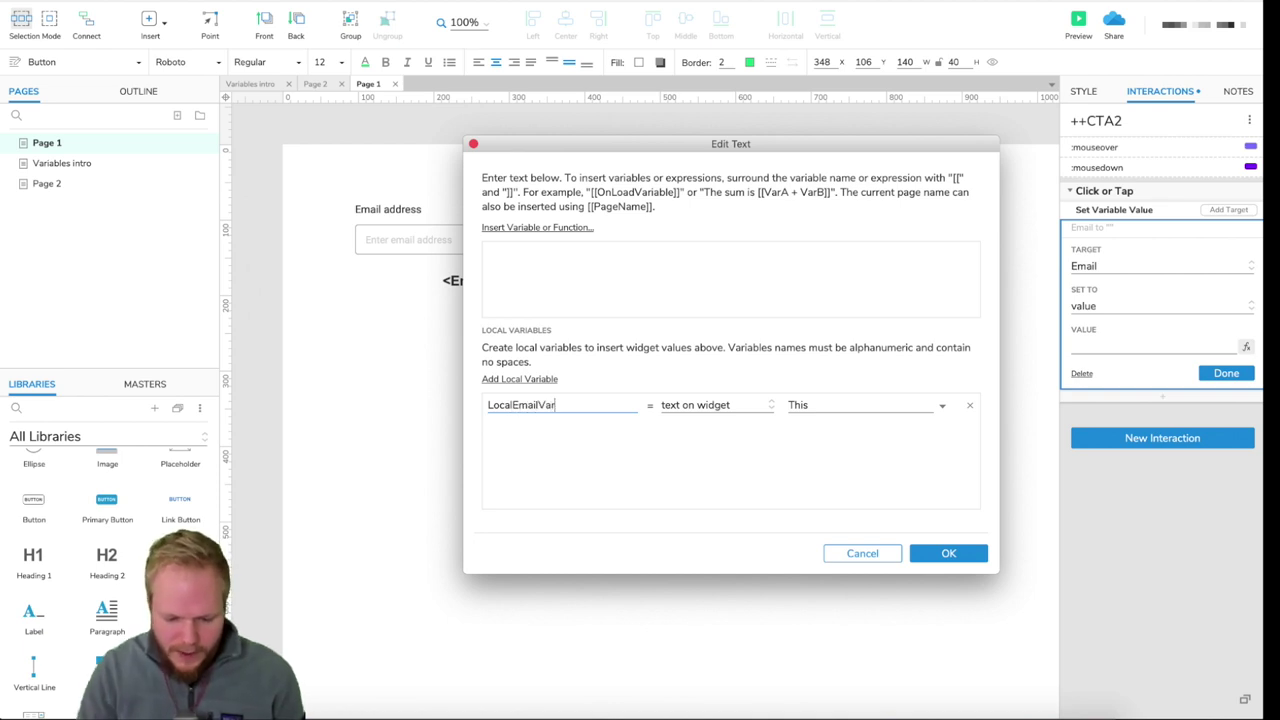
click(686, 407)
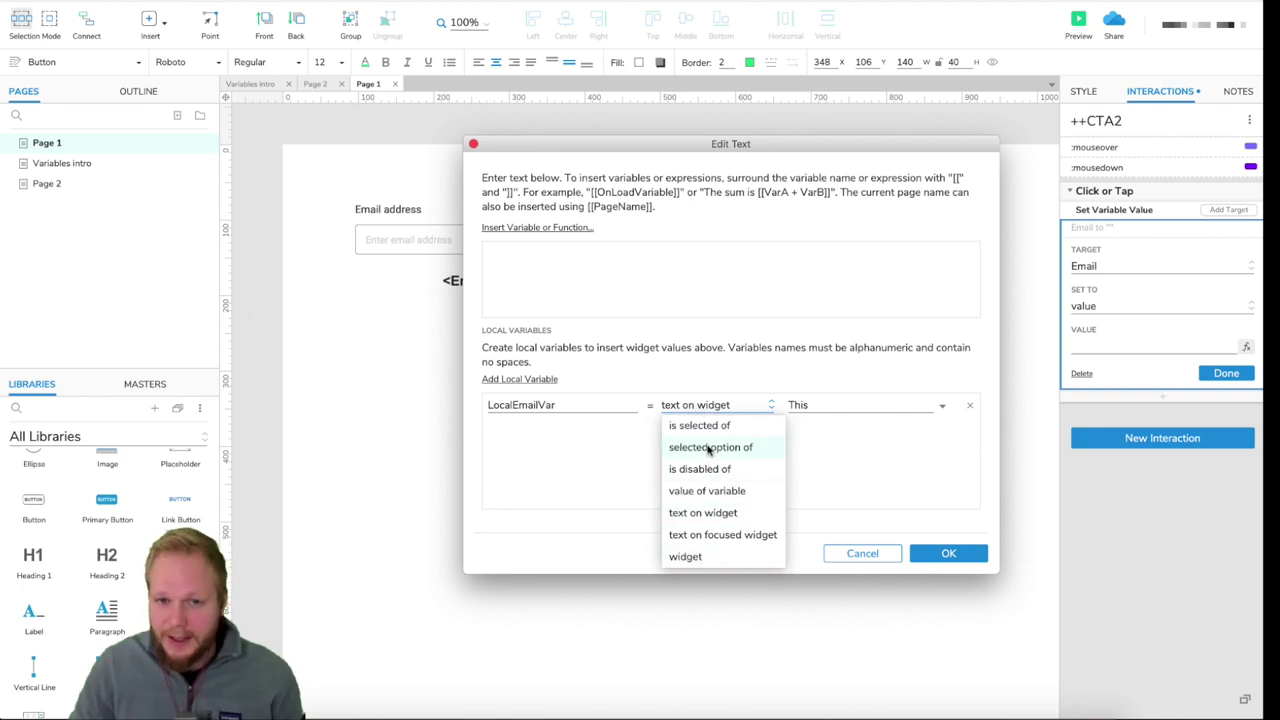
click(719, 512)
click(881, 410)
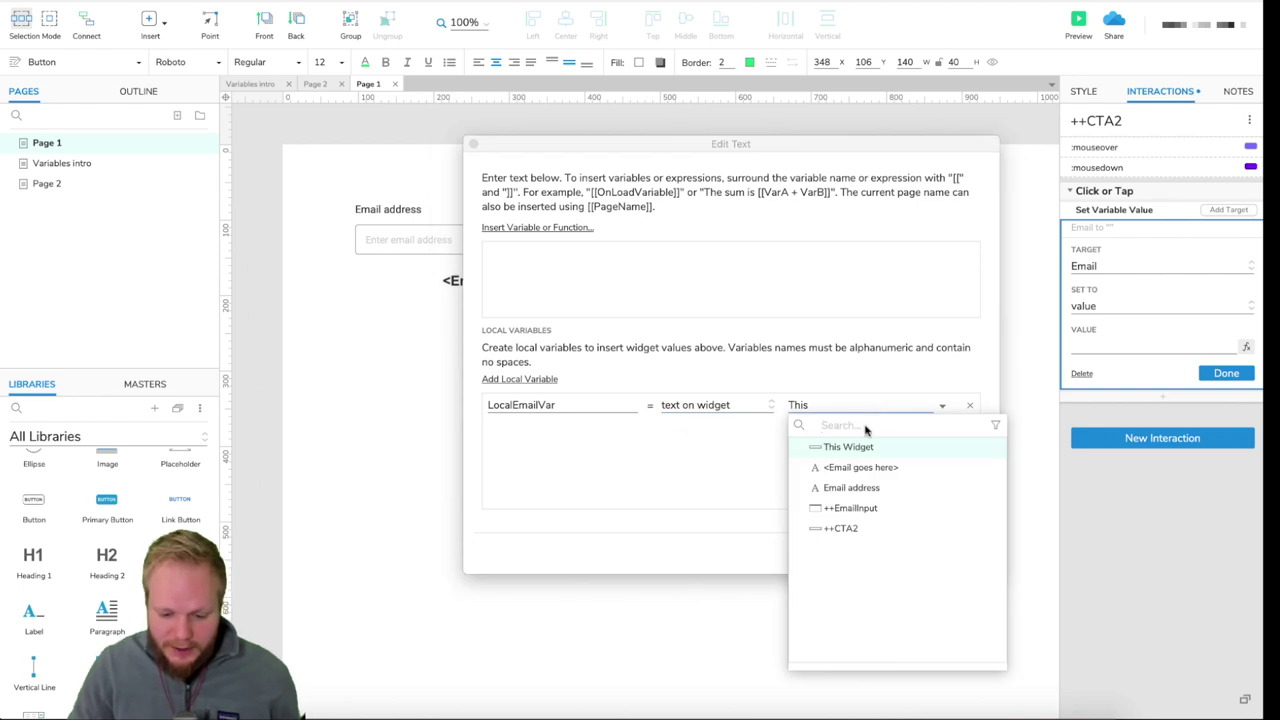
click(856, 508)
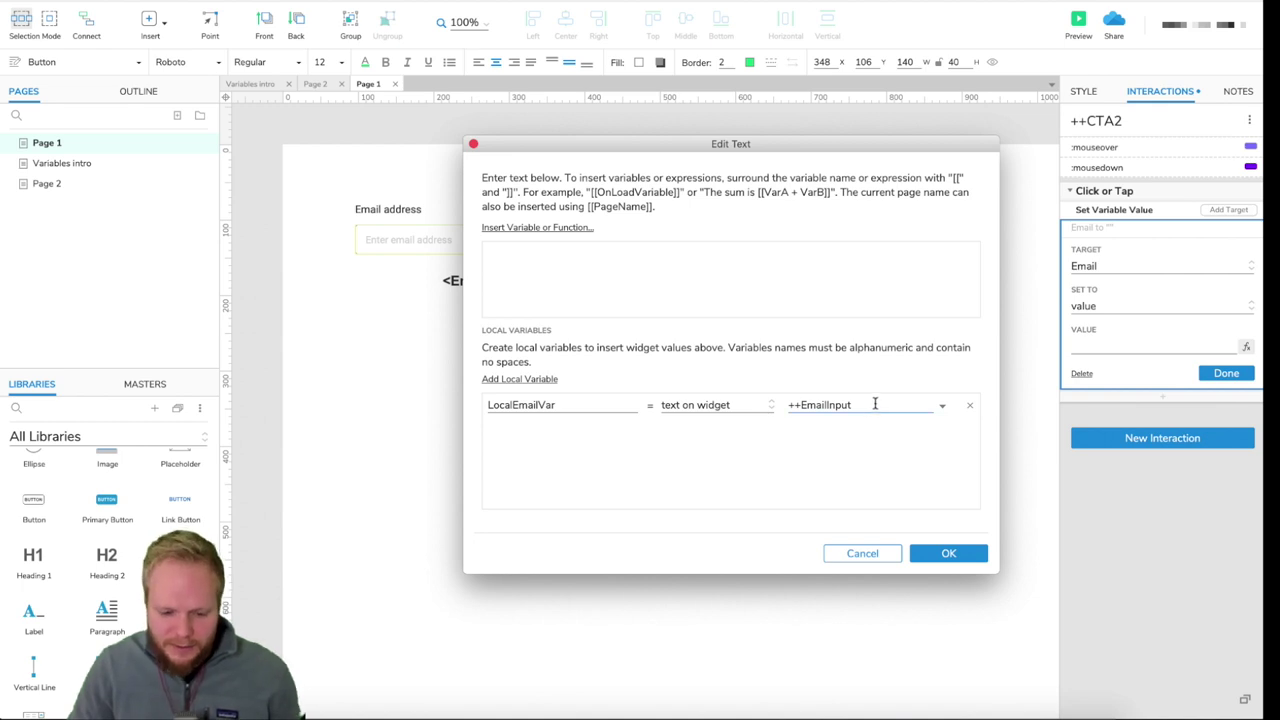
drag(530, 144, 648, 118)
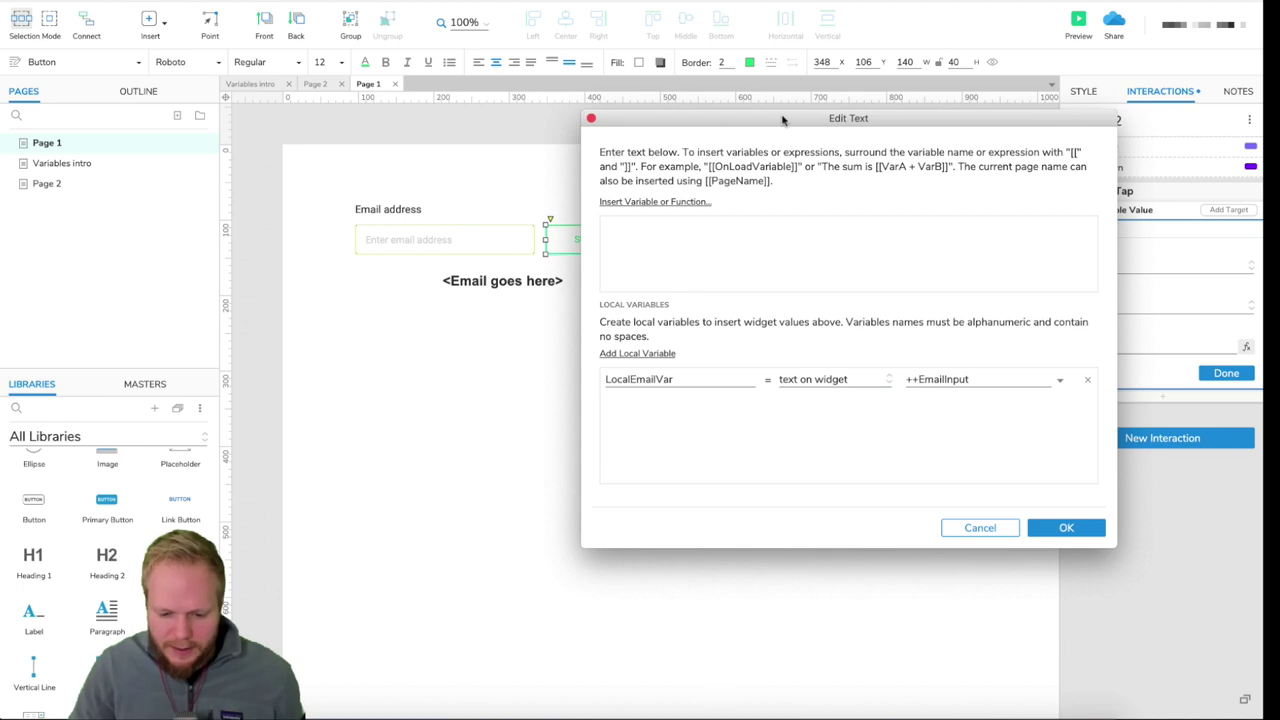
- Enter [[LocalEmailVar]] as the Email variable's value expression and confirm it with OK
drag(785, 123, 687, 161)
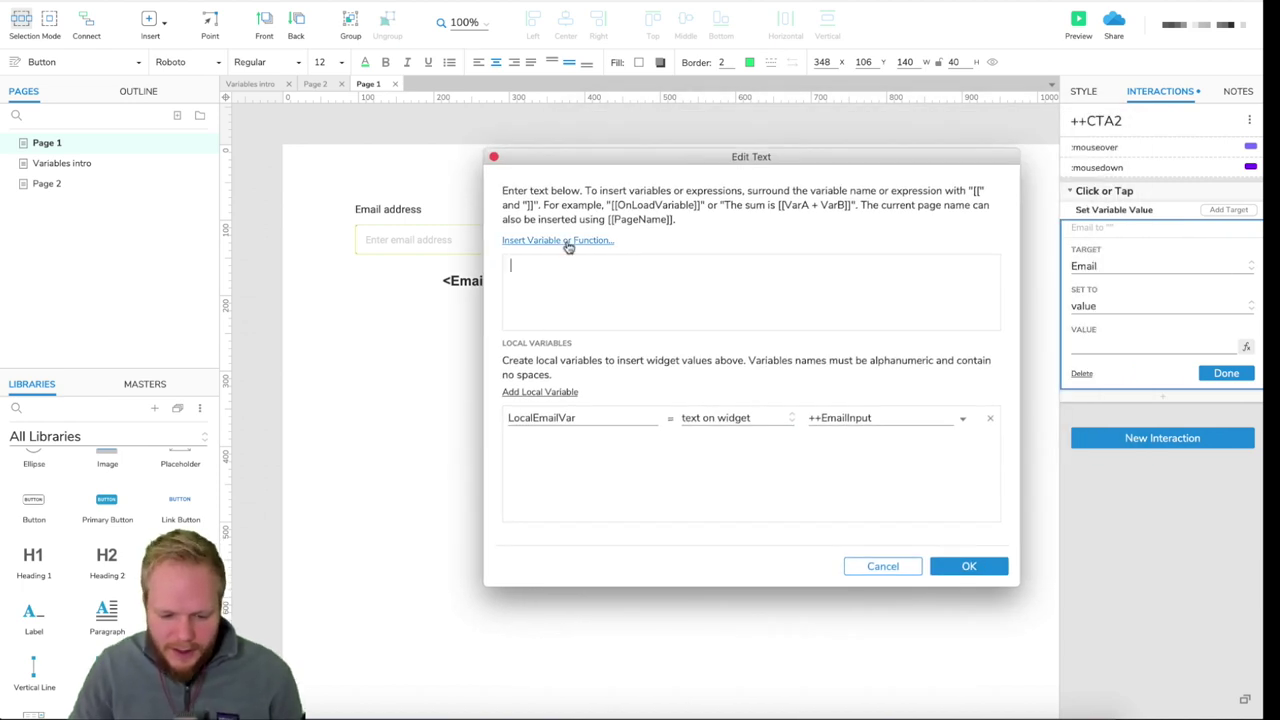
click(547, 266)
text(Local)
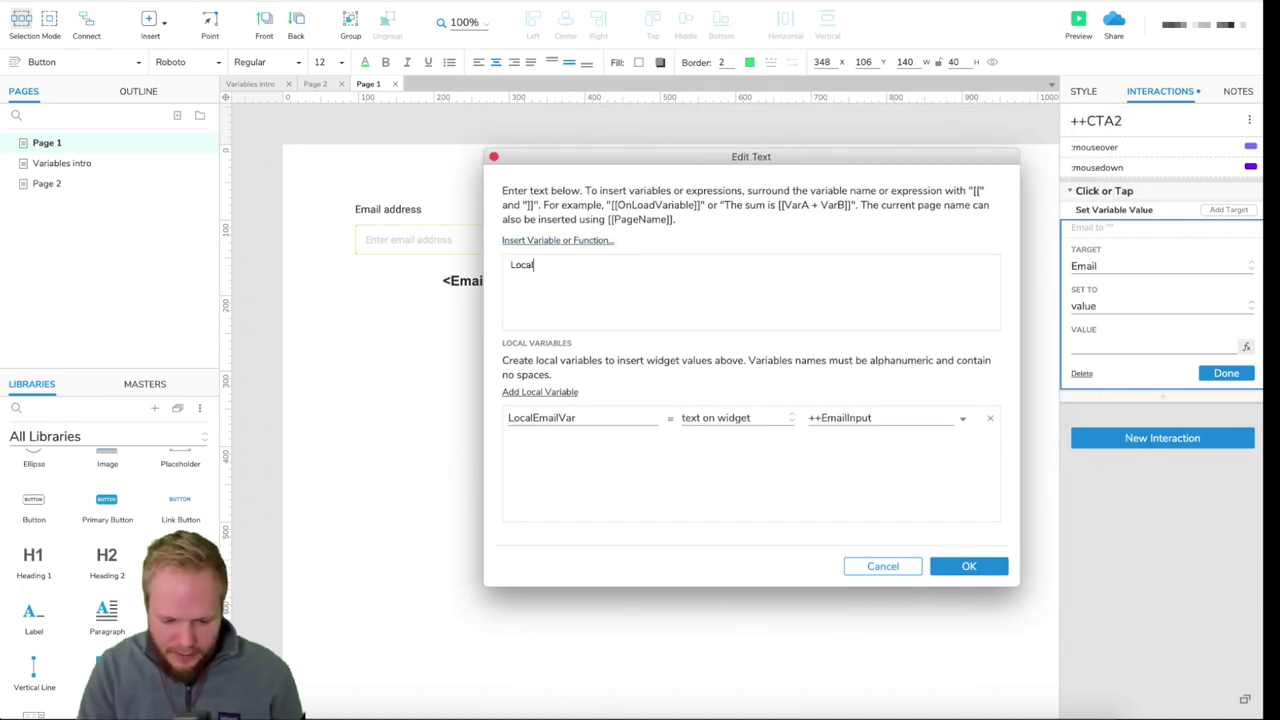
text(EmailVar)
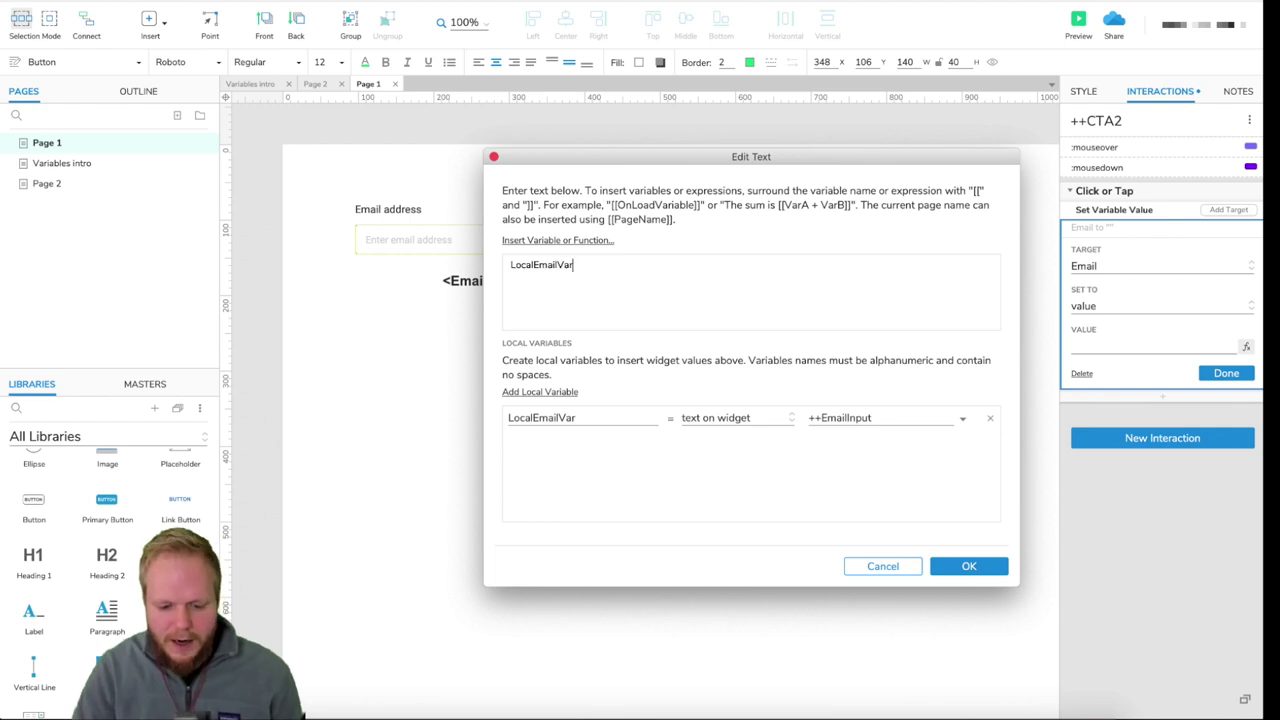
key(Left)
key(Left)
key(Left)
key(Left)
key(Left)
key(Left)
key(Left)
key(Left)
key(Left)
key(Left)
key(Left)
key(Left)
key(Left)
text([[)
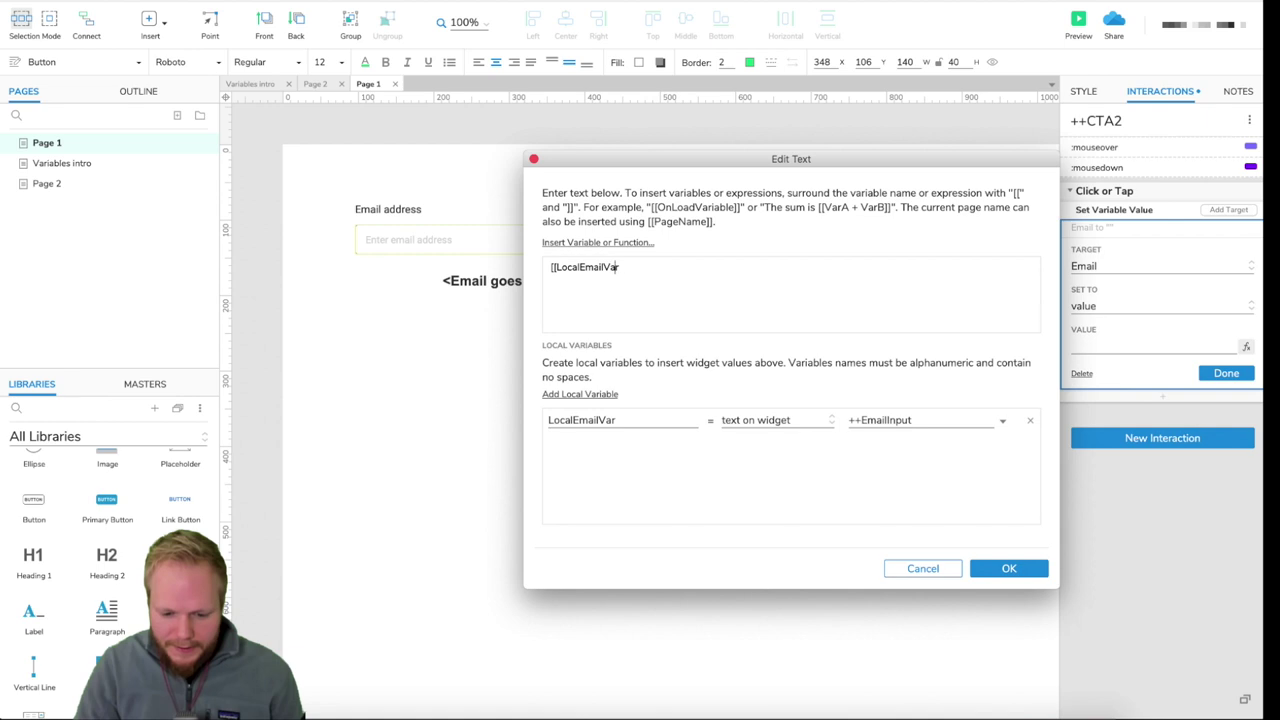
text(]])
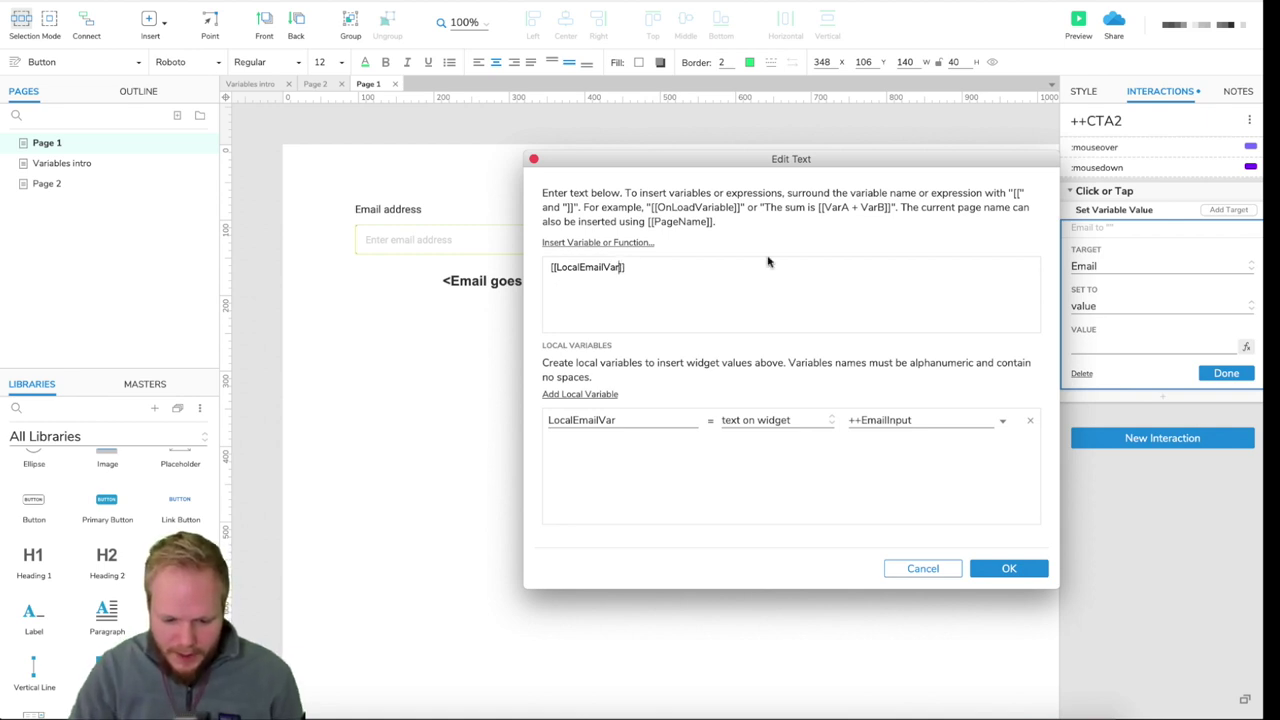
key(Left)
key(Left)
text(/2)
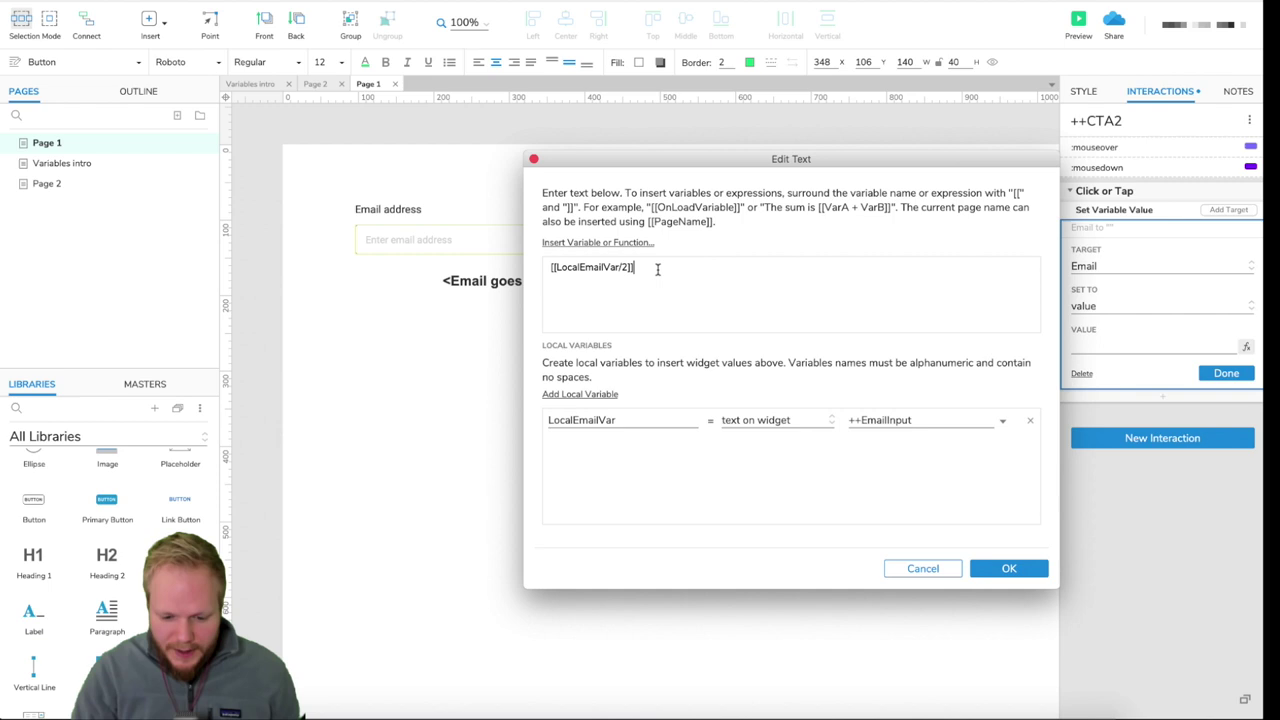
key(BackSpace)
key(BackSpace)
key(BackSpace)
key(BackSpace)
text(]])
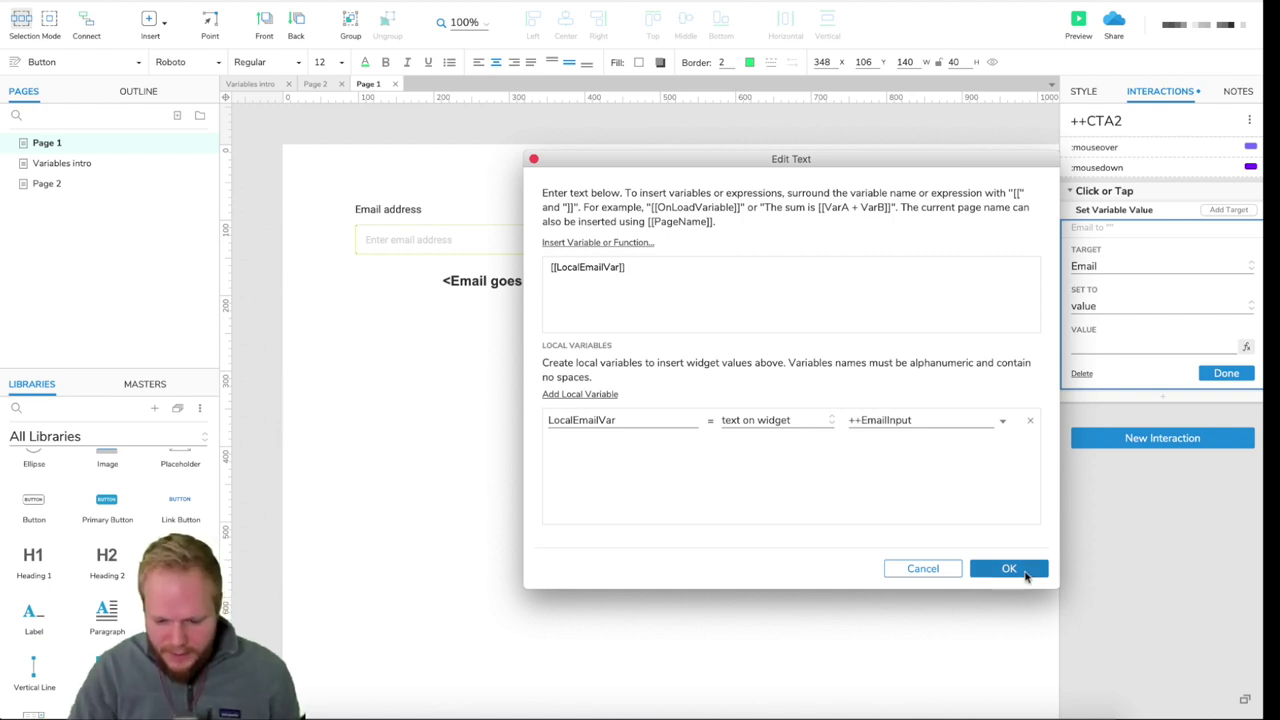
click(1025, 577)
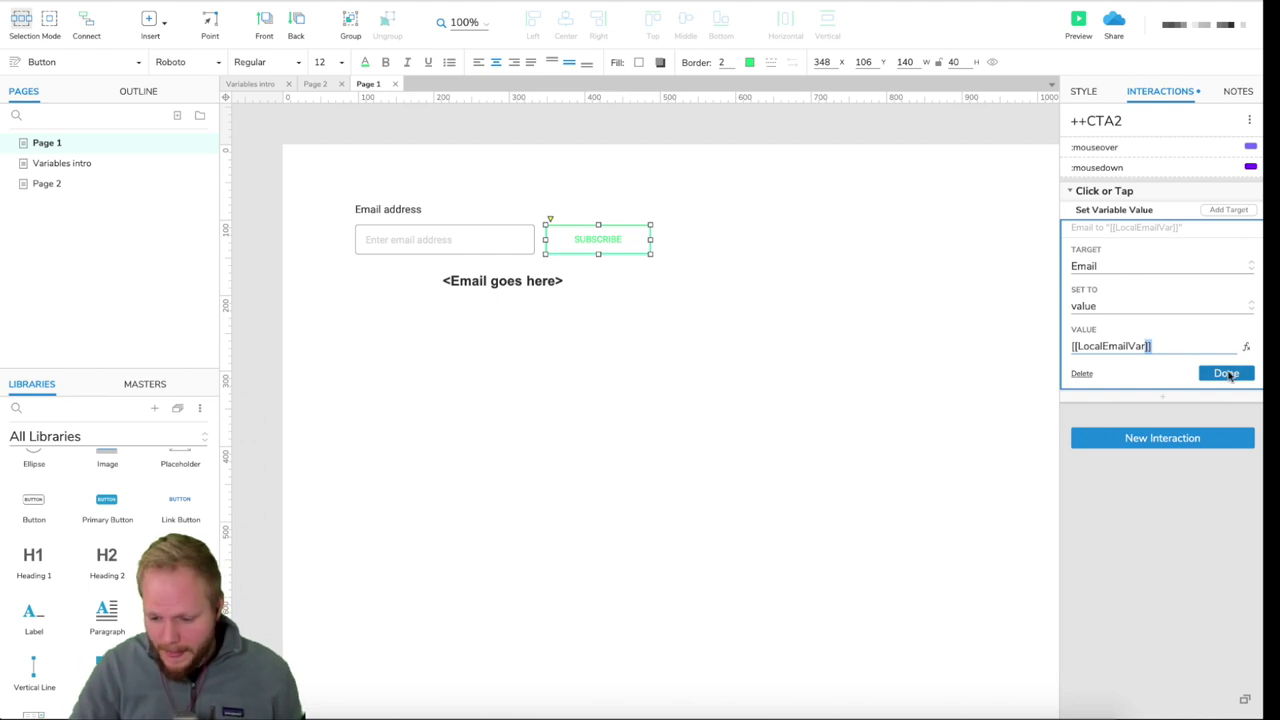
- Preview the prototype, enter a test email address in the field and click Subscribe
click(1226, 373)
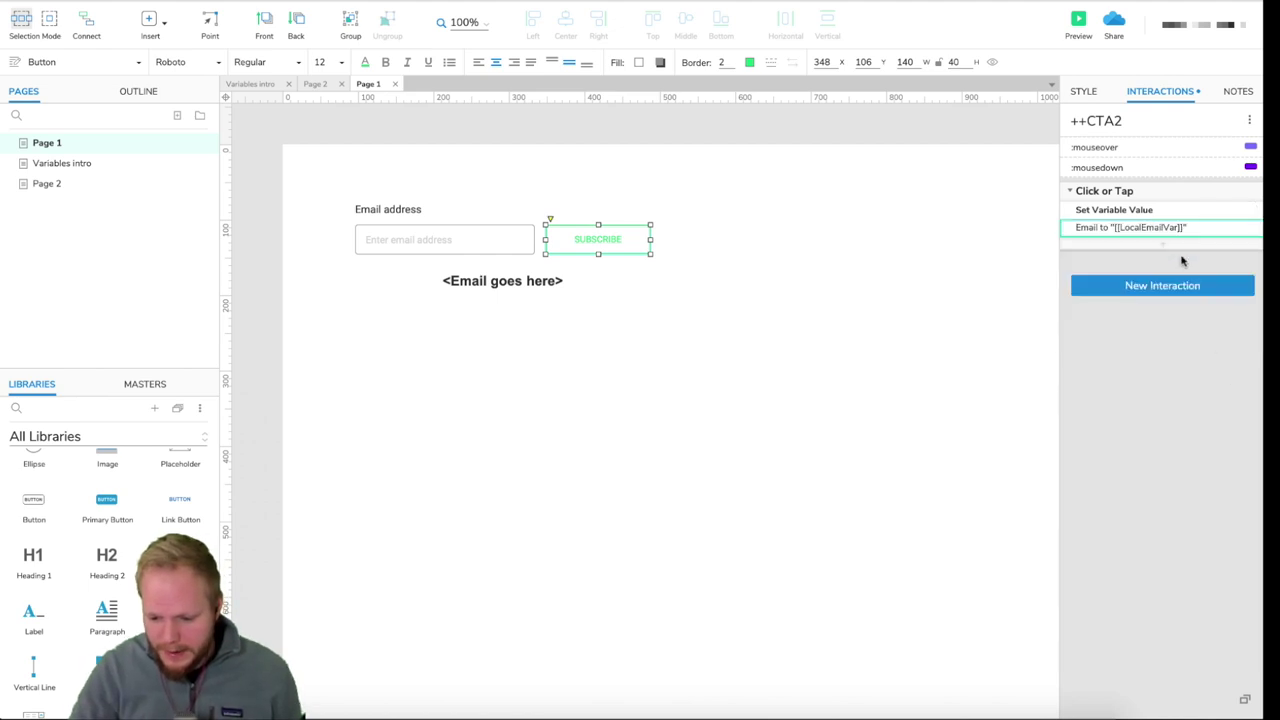
click(1076, 20)
click(560, 166)
text(hel)
key(BackSpace)
key(BackSpace)
key(BackSpace)
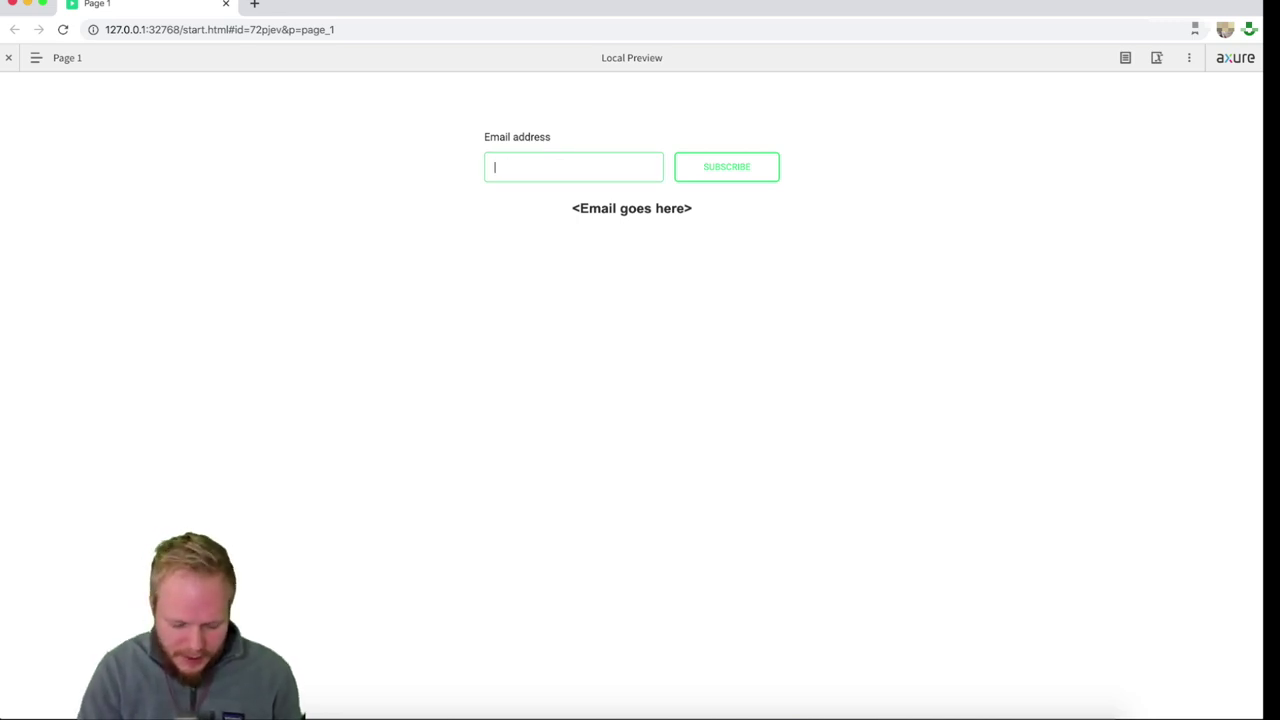
click(760, 176)
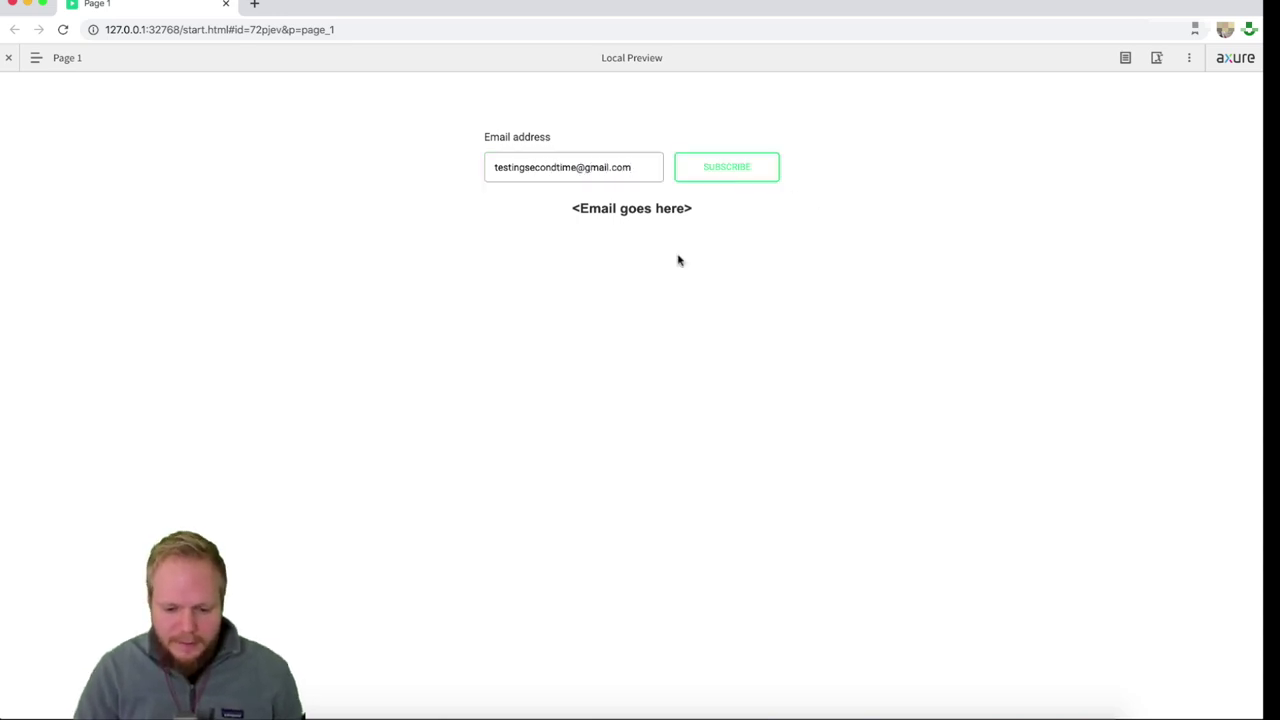
- Go to Variables intro from the pages list and check the displayed email text
click(36, 57)
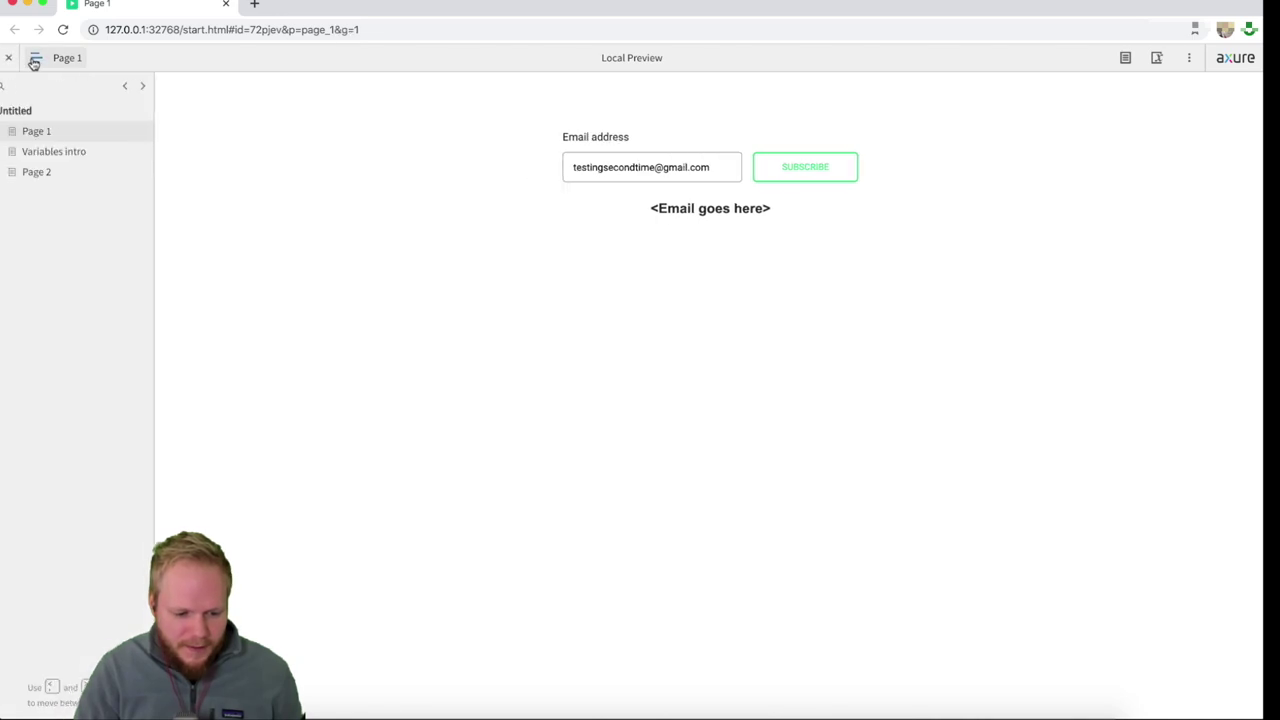
click(42, 151)
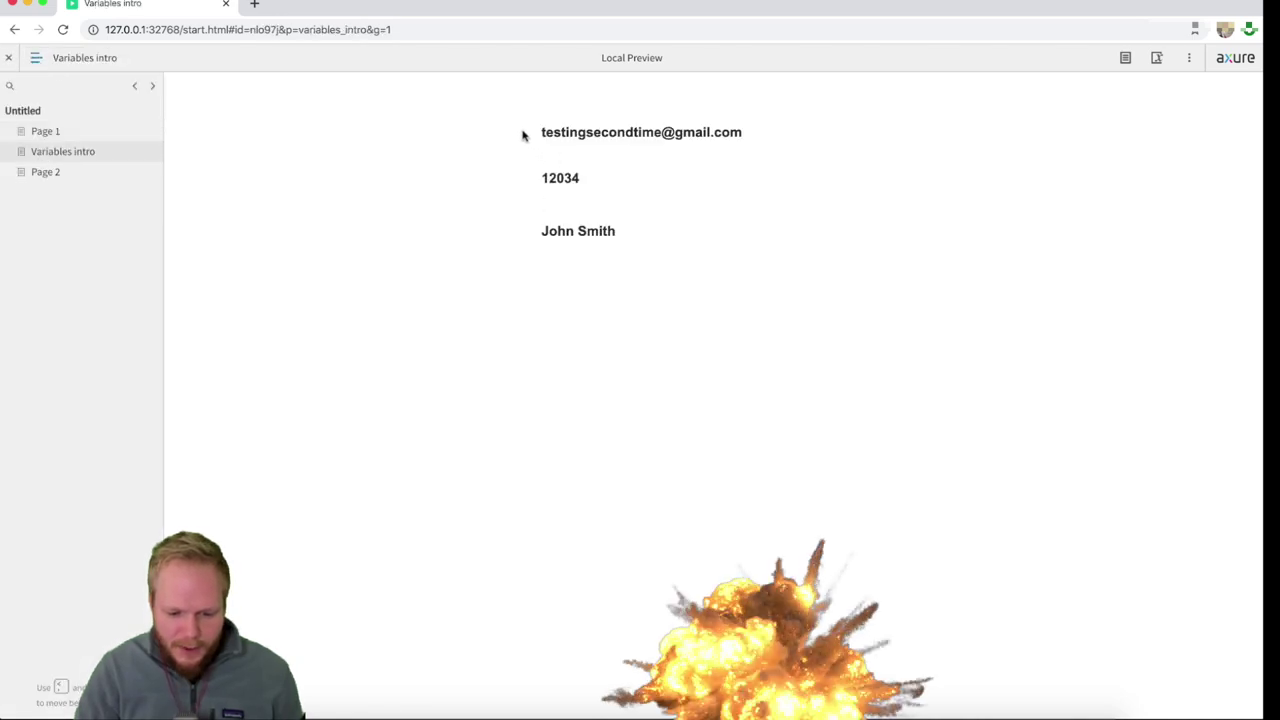
drag(522, 135, 780, 134)
click(764, 176)
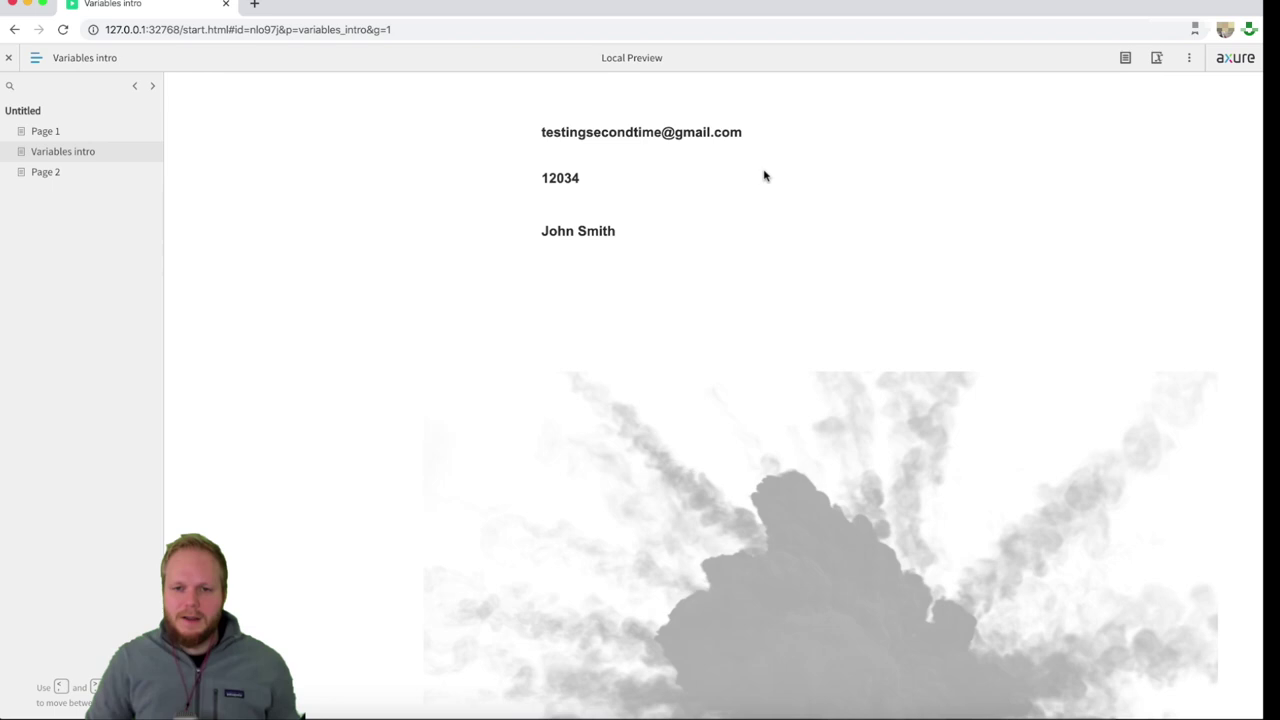